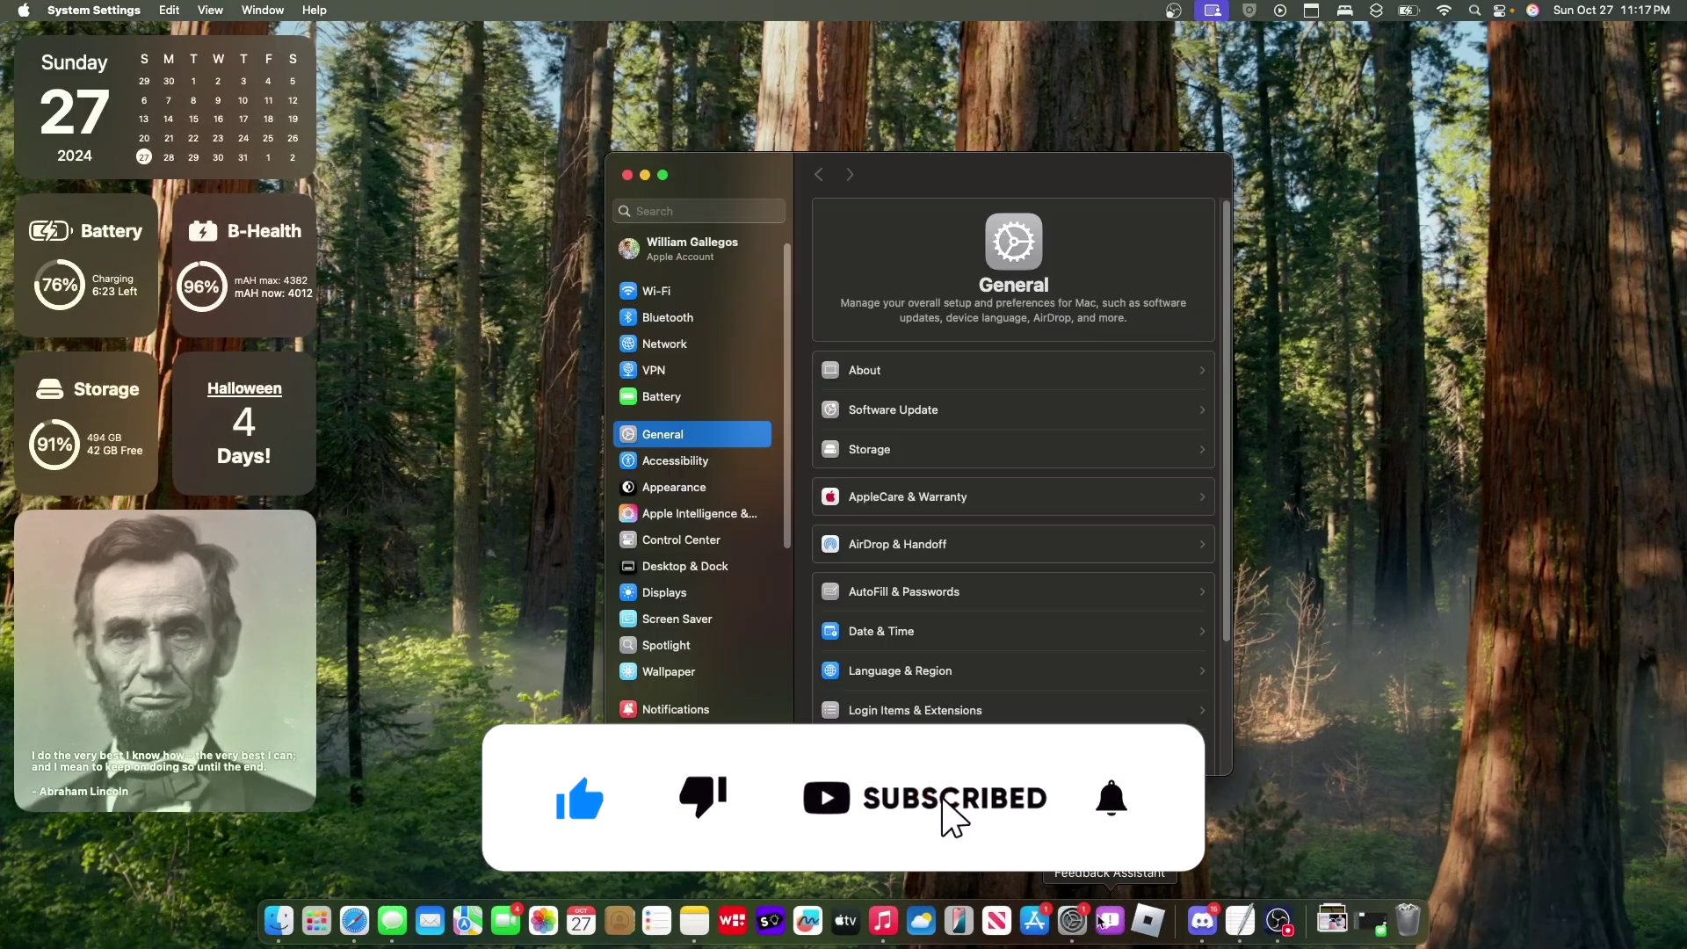
Step: Select the entire Dear Mr. Cook letter with Cmd+A and open Writing Tools for it
left_click(674, 552)
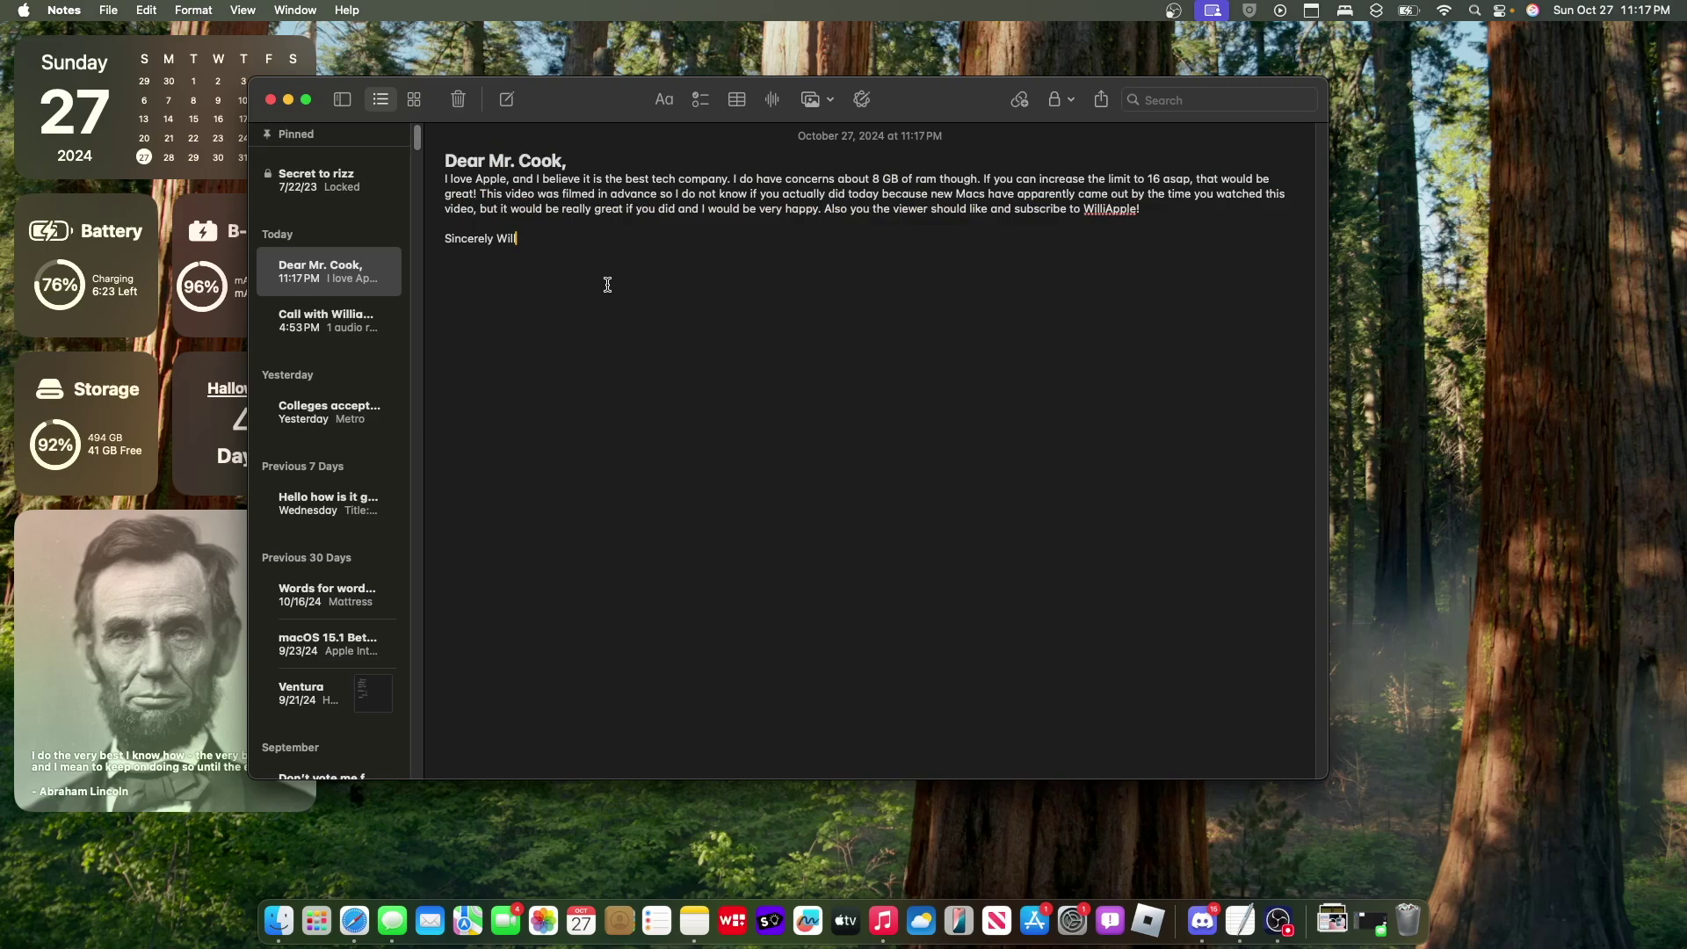
key("super+a")
left_click(862, 99)
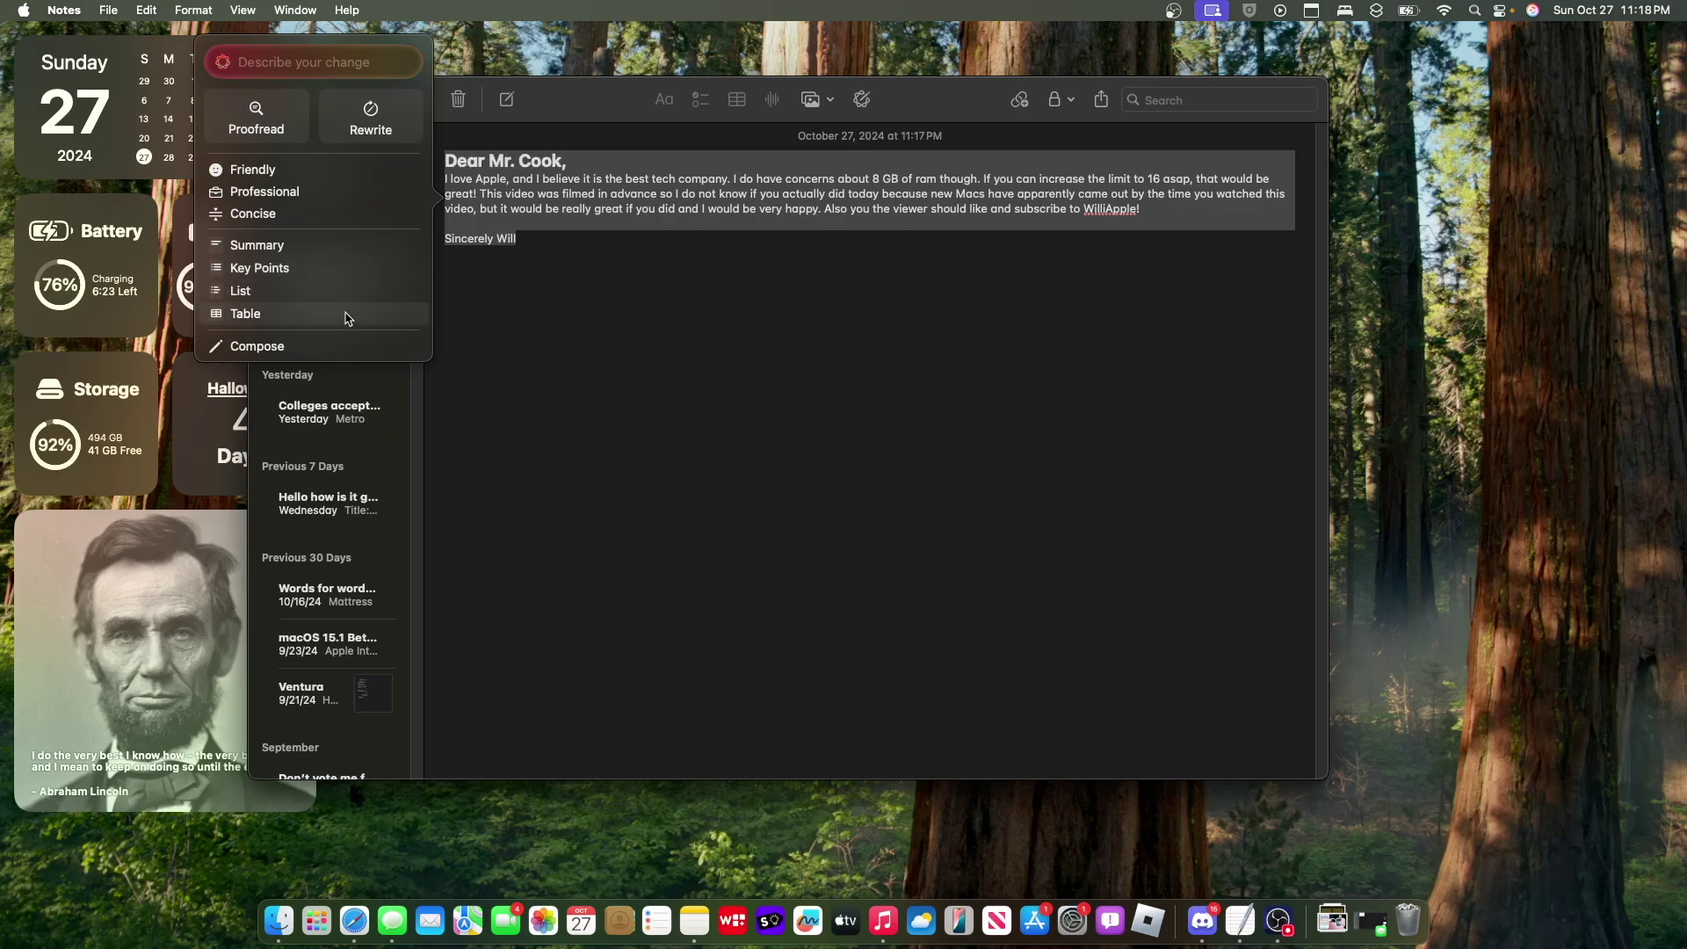
Step: Preview a Friendly rewrite of the letter, revert it, then request a Professional rewrite
left_click(276, 74)
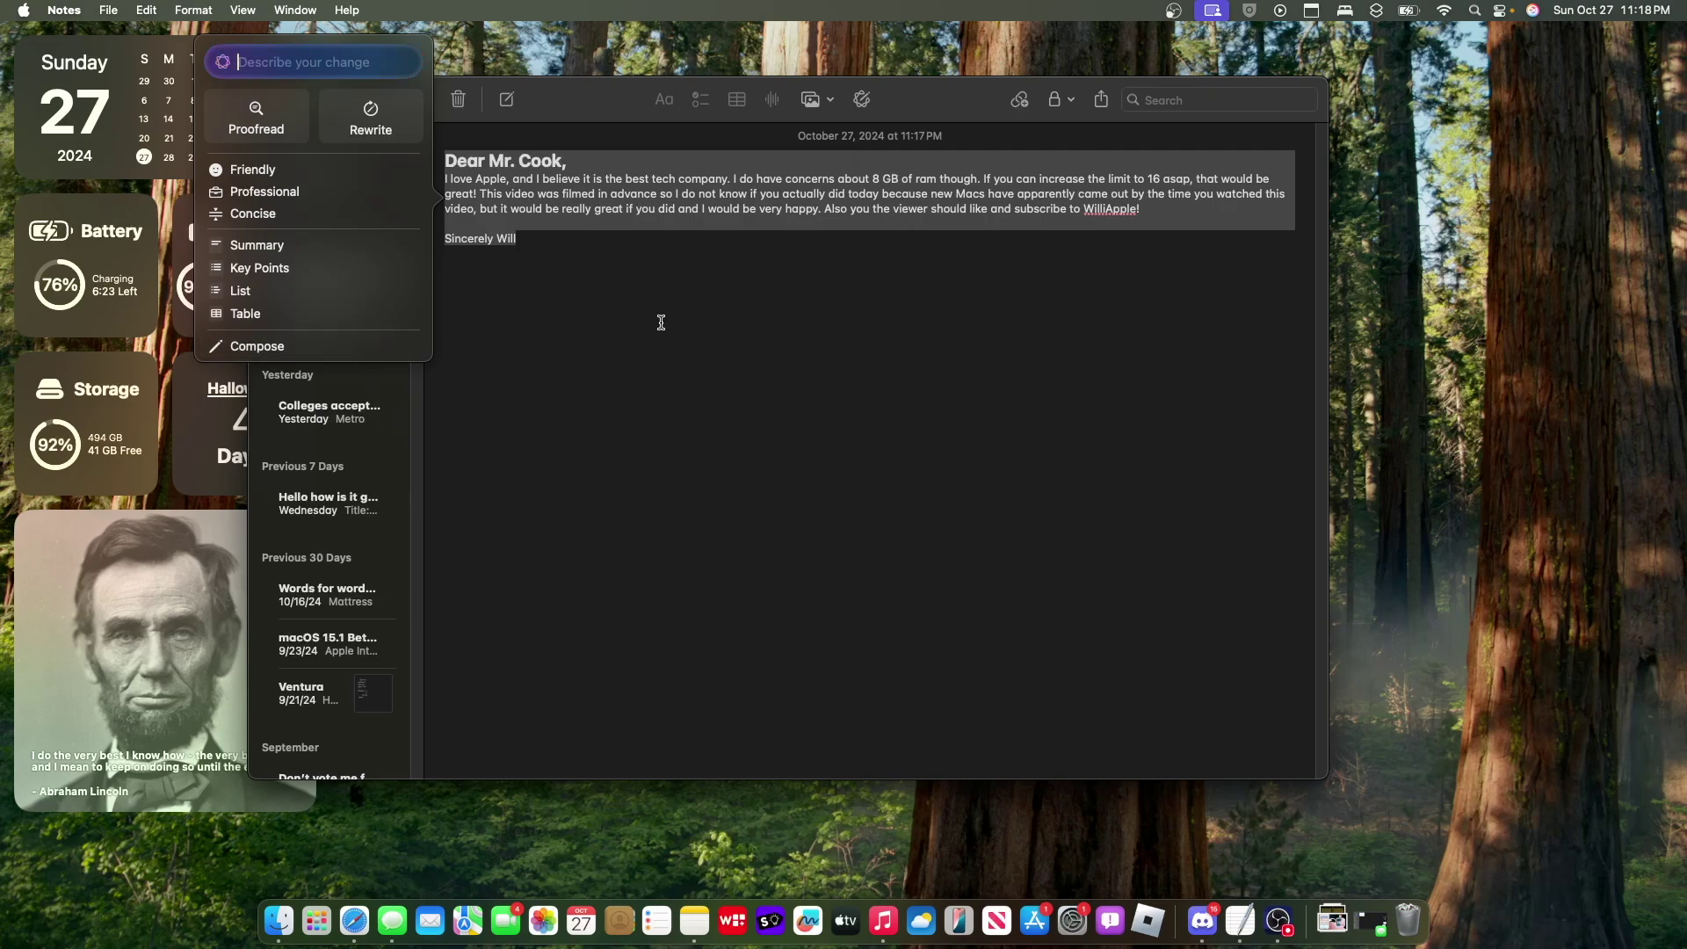
left_click(253, 169)
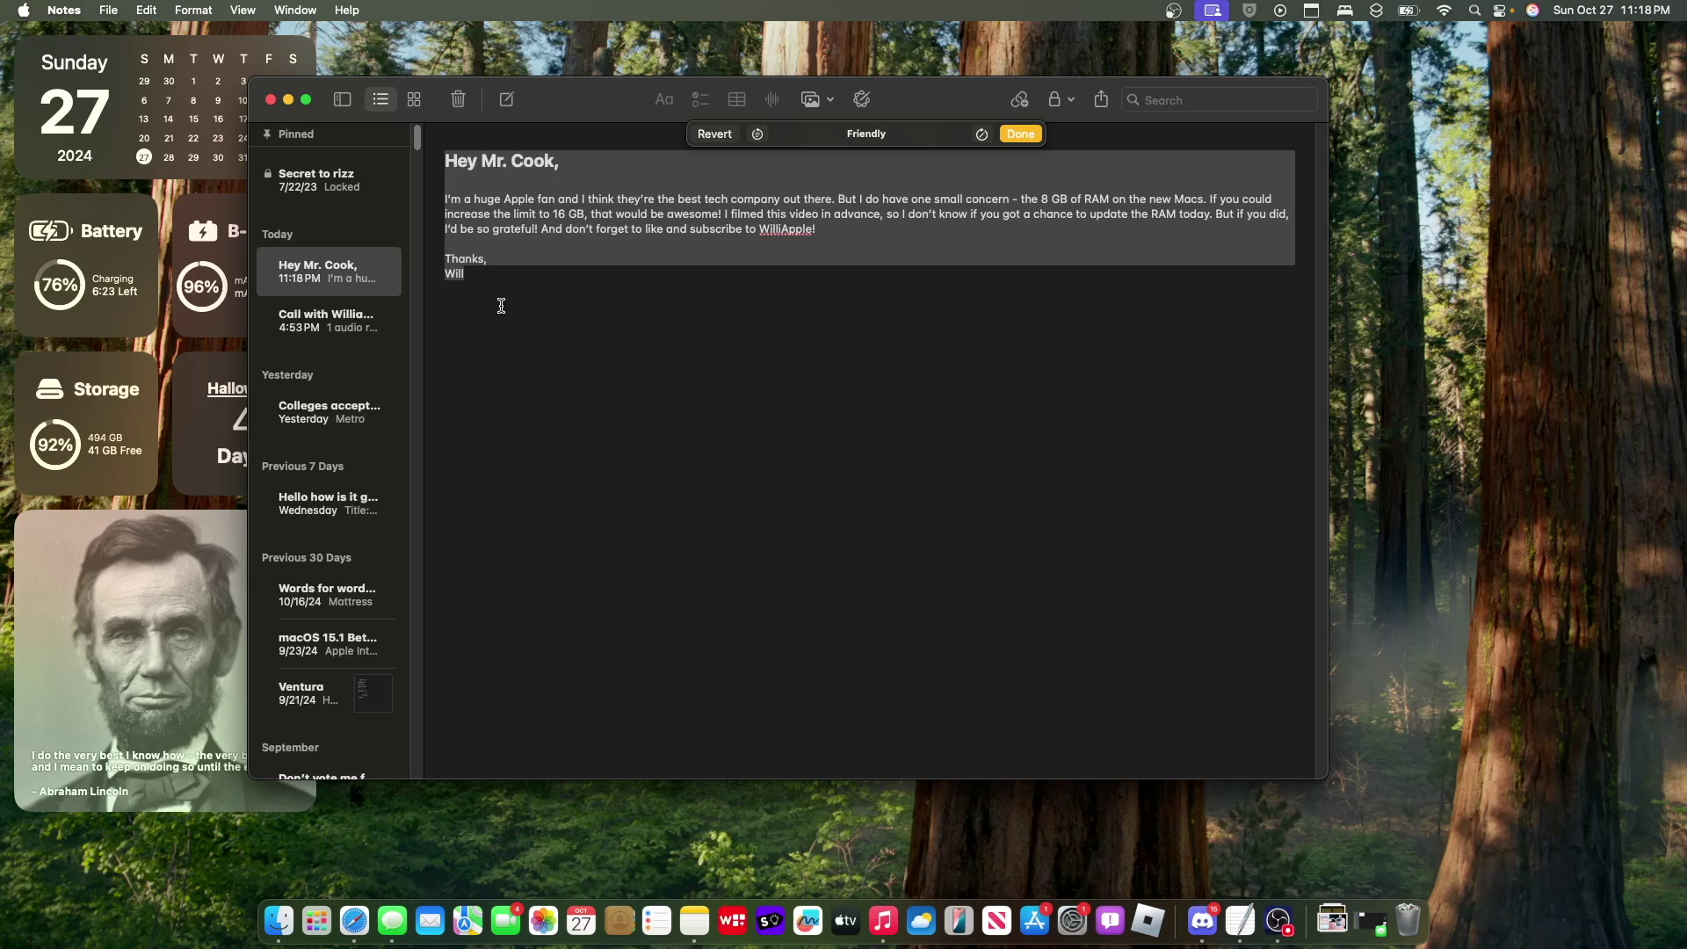
left_click(756, 134)
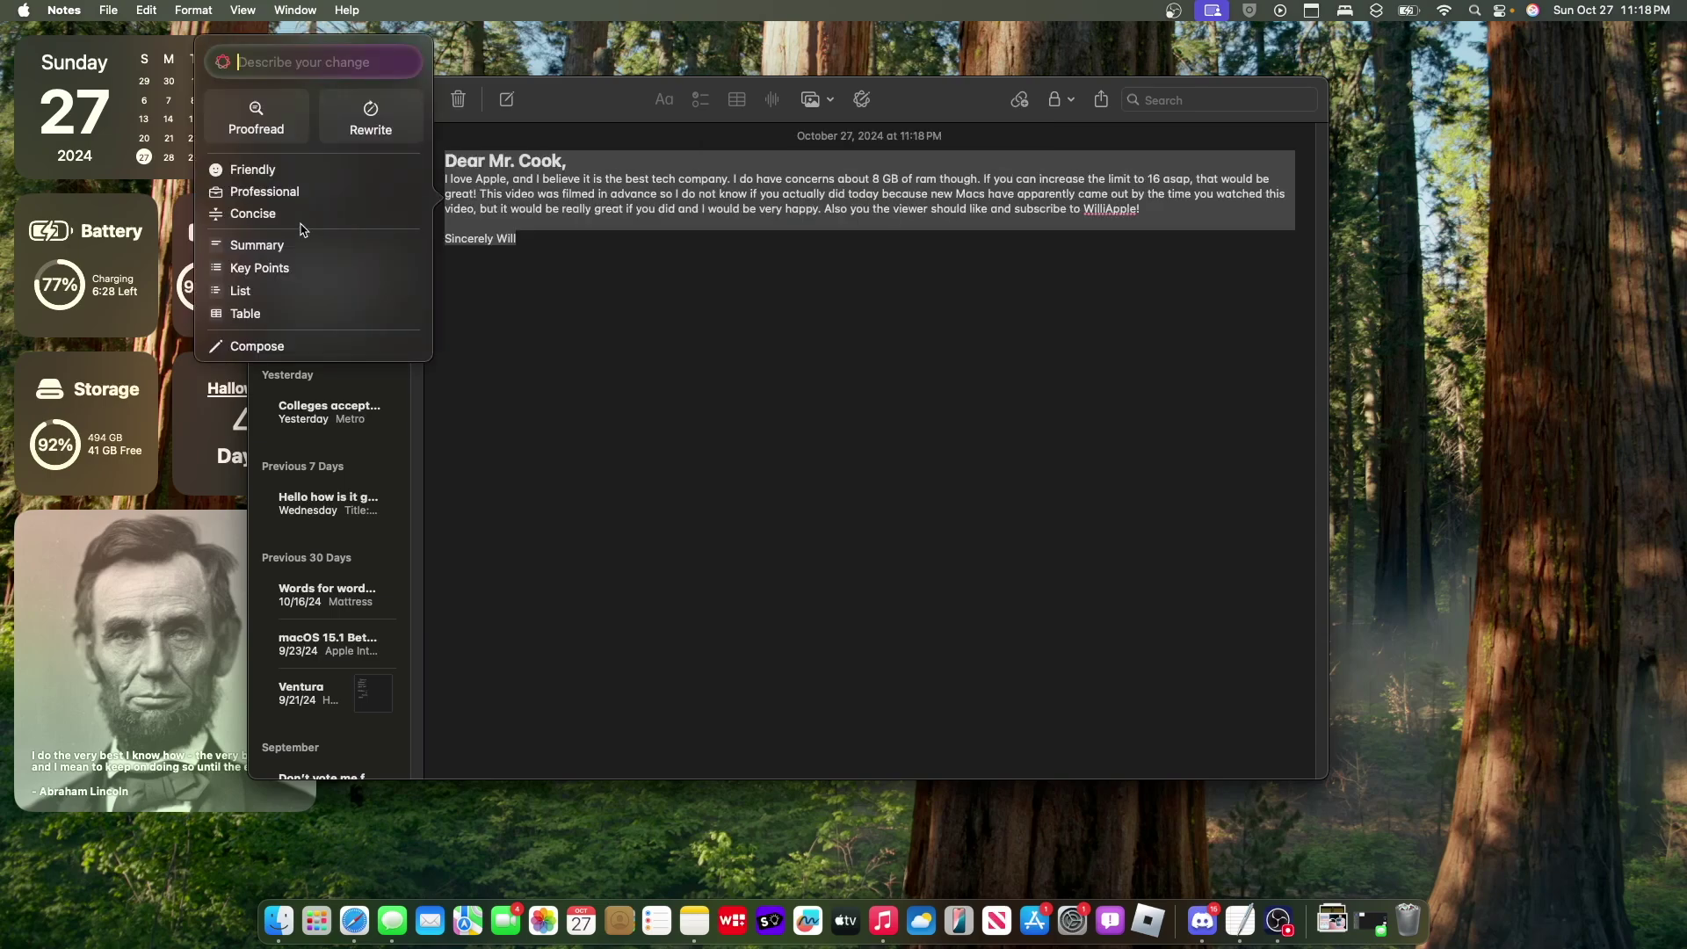
left_click(301, 223)
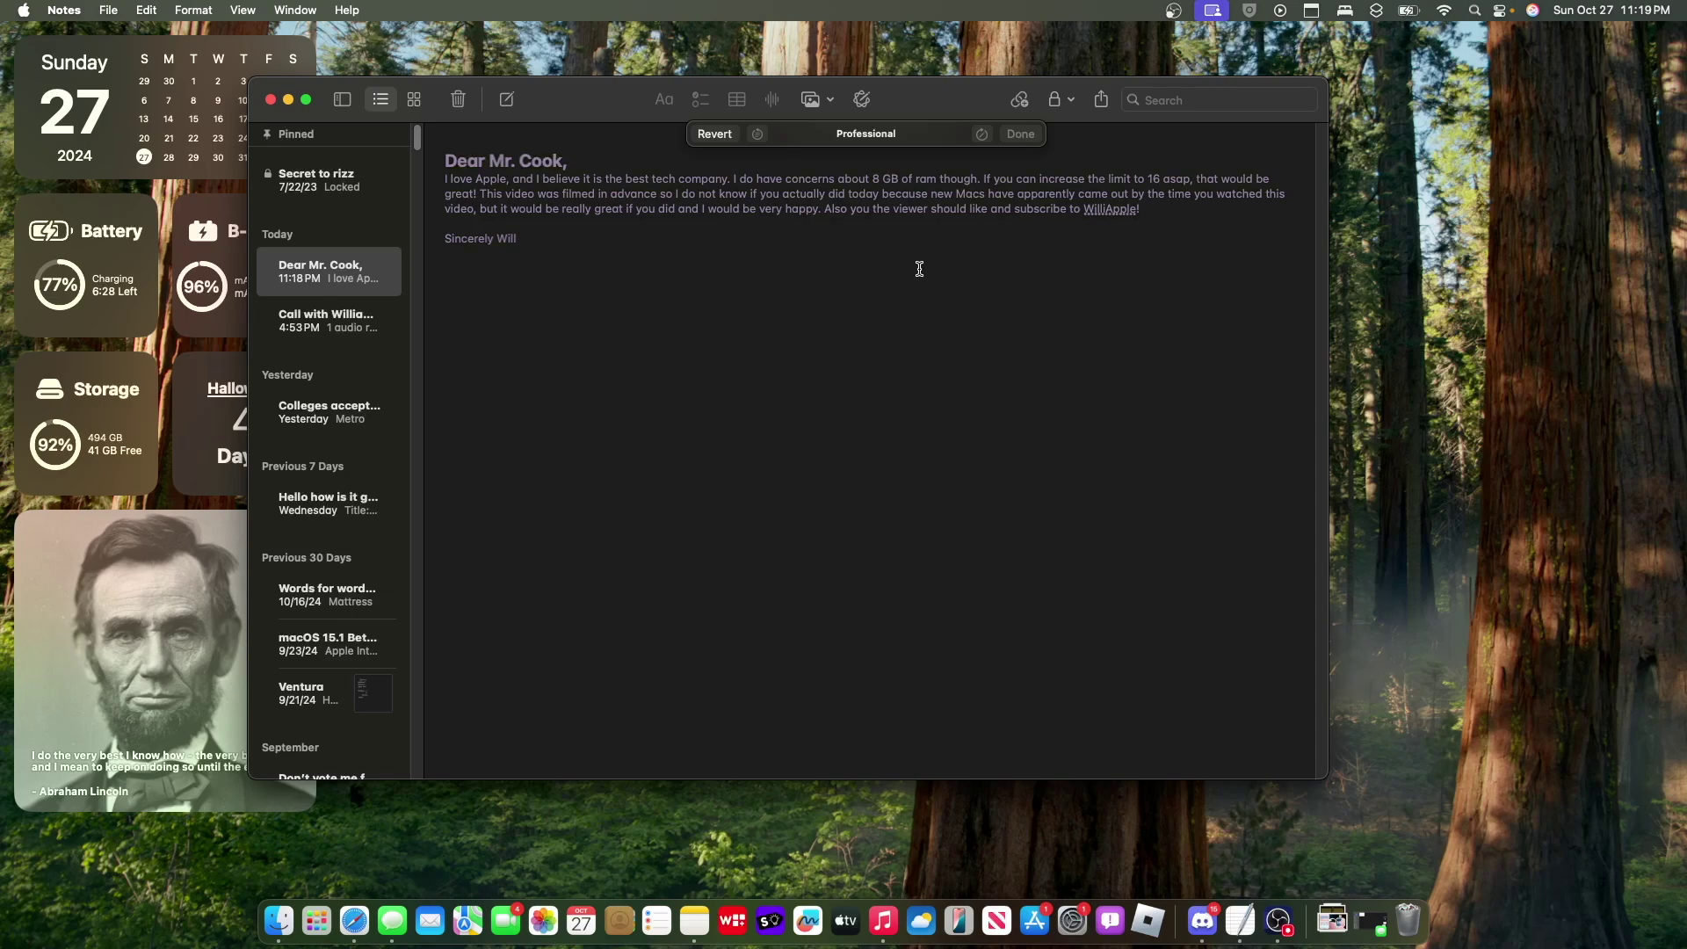
Step: Revert the rewrite and accept Proofread's 7 corrections to the letter, including RAM and ASAP
left_click(715, 133)
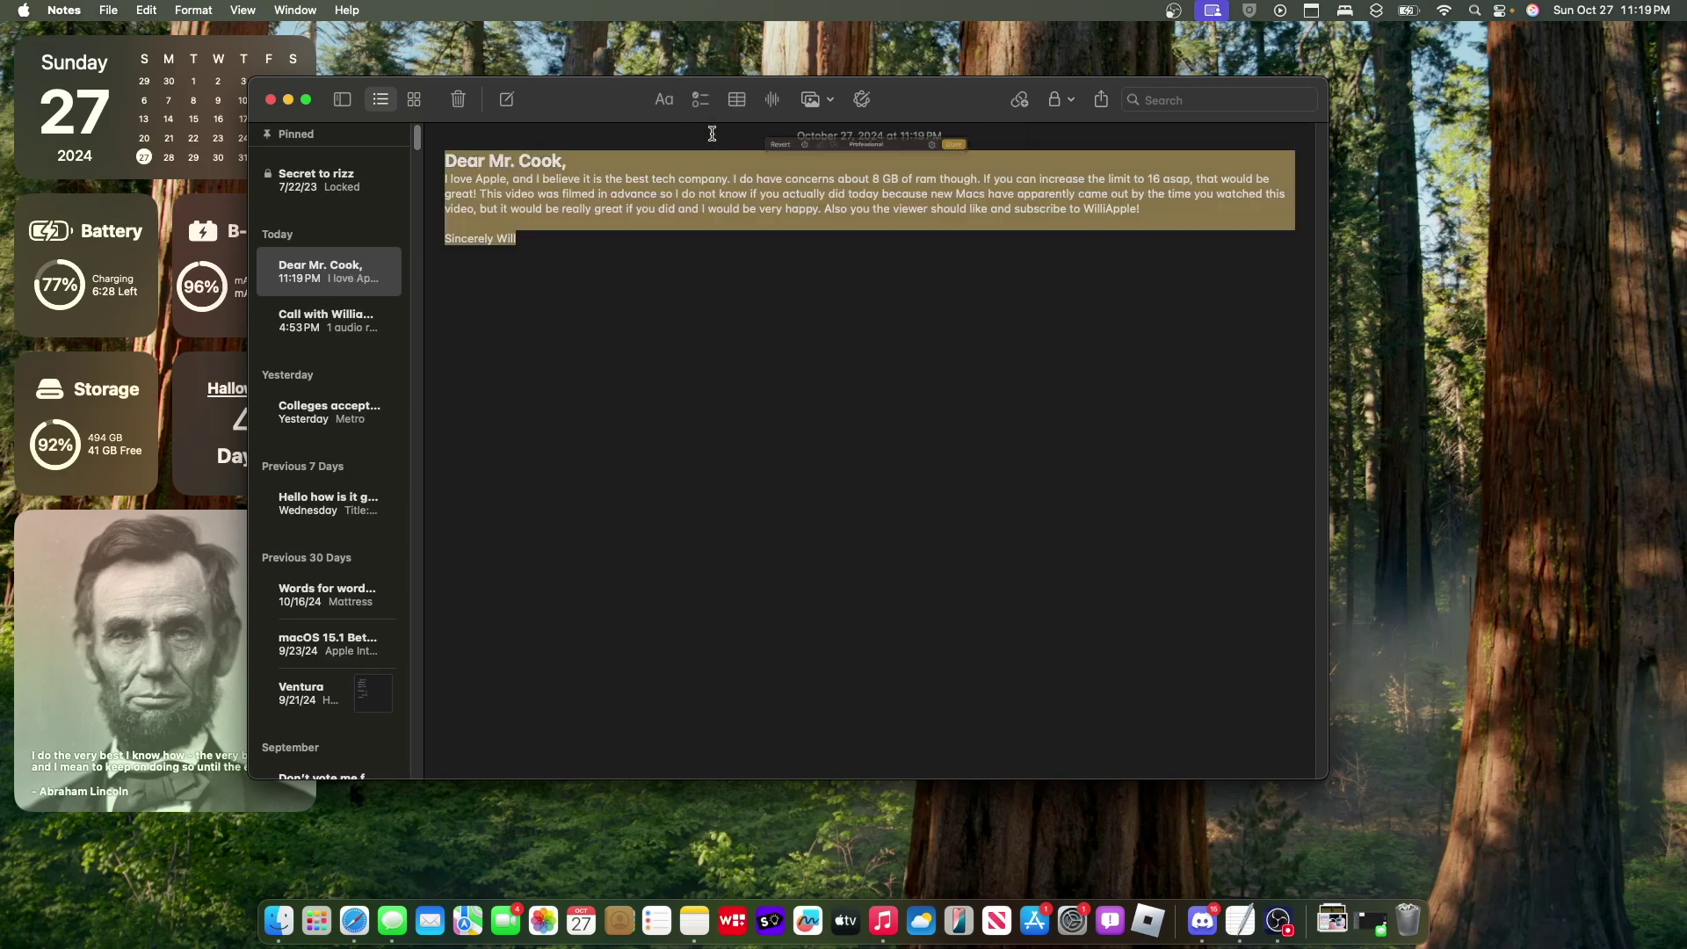
left_click(862, 98)
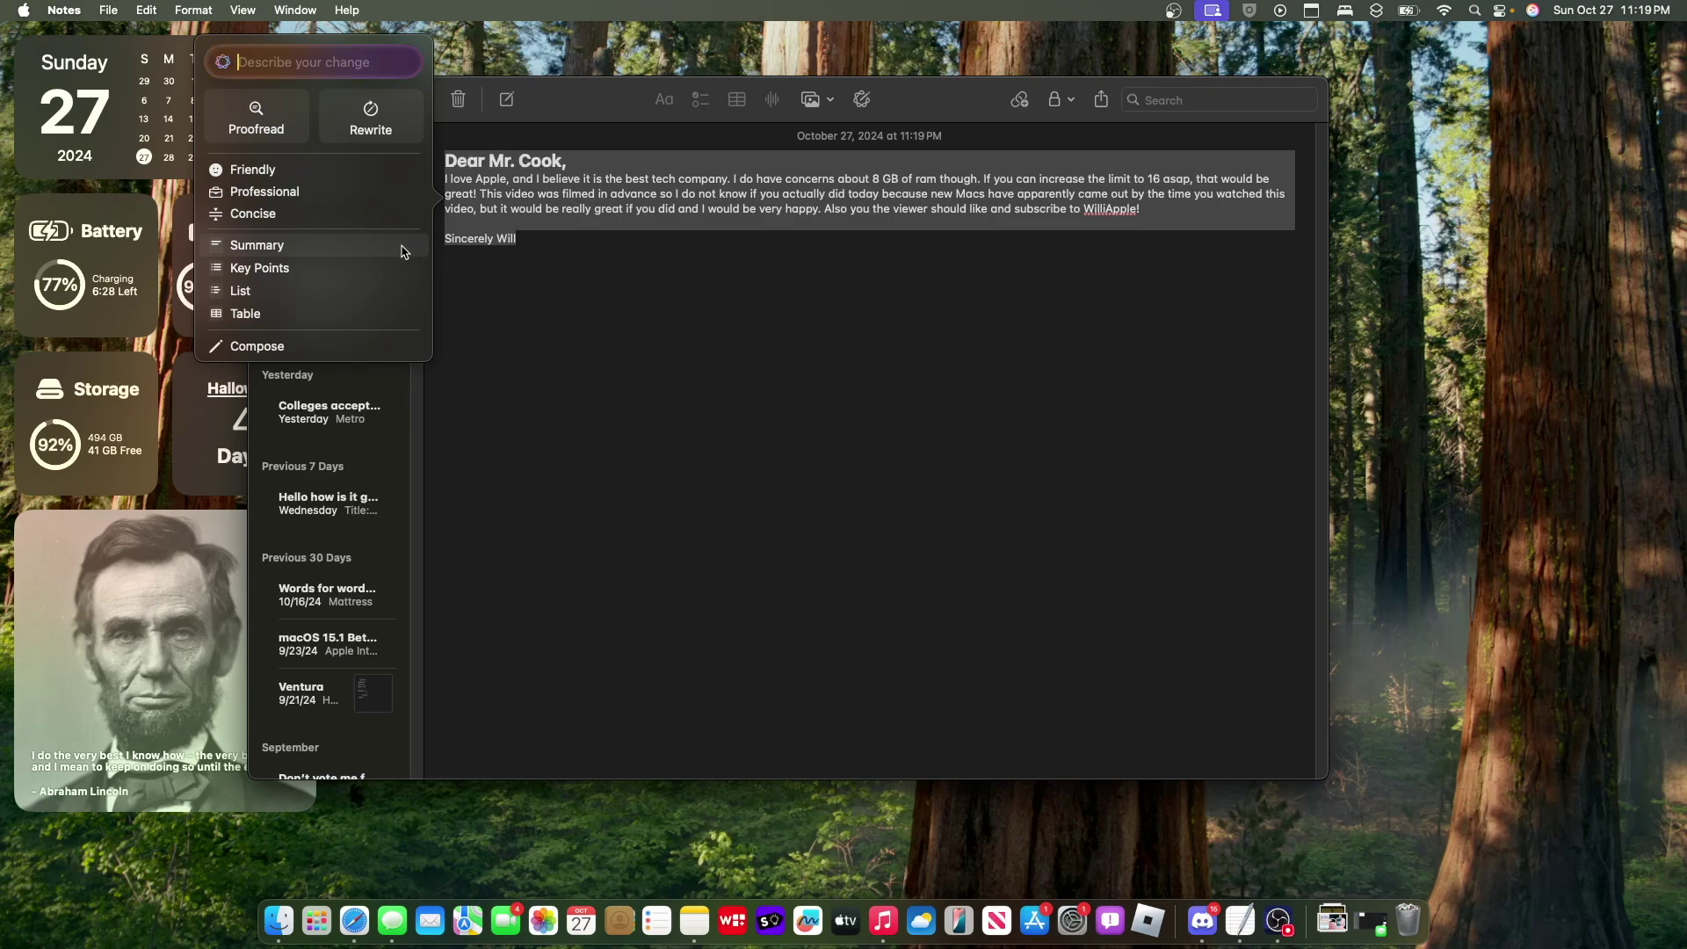
left_click(256, 121)
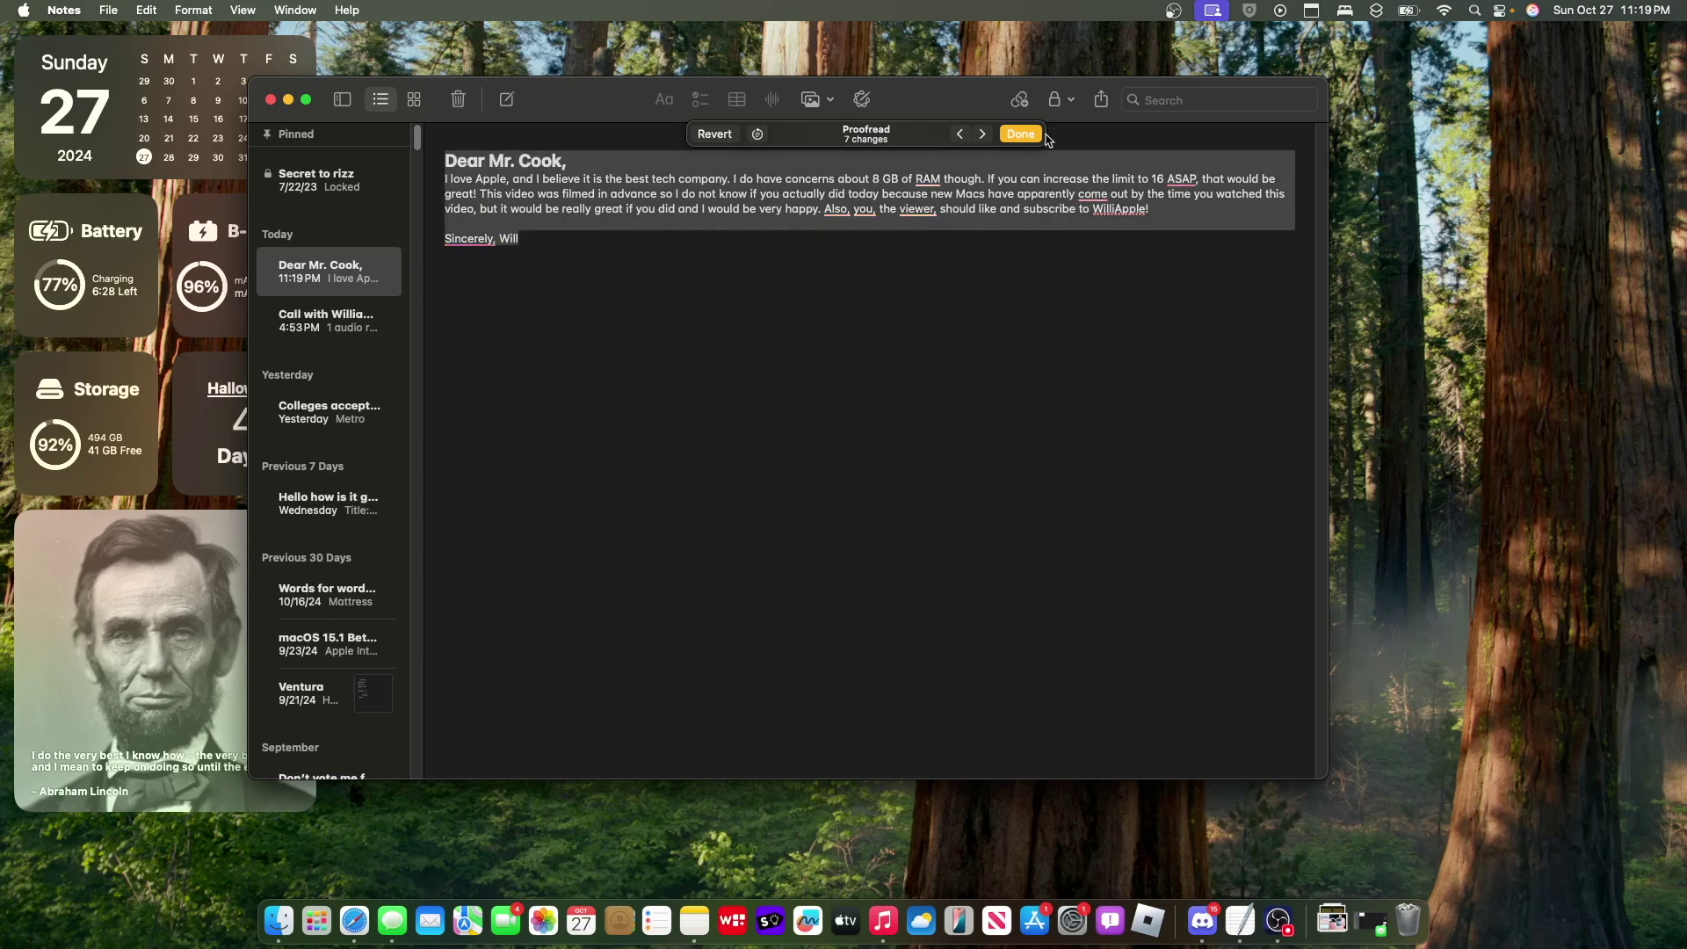
left_click(1022, 133)
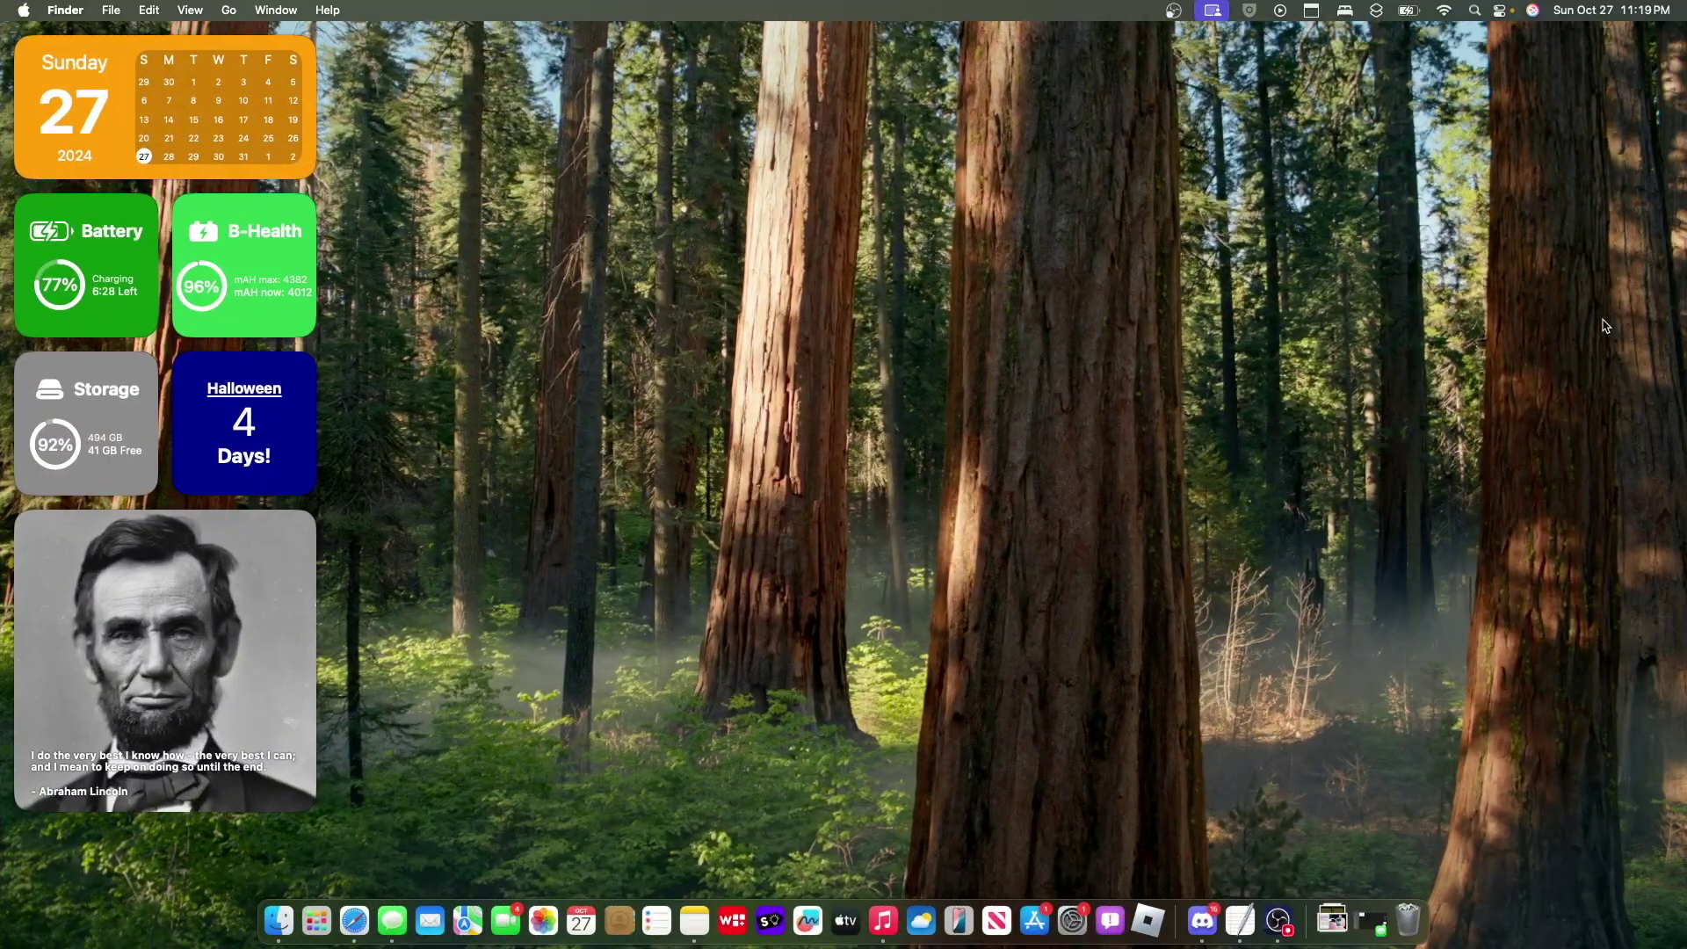
left_click(1609, 12)
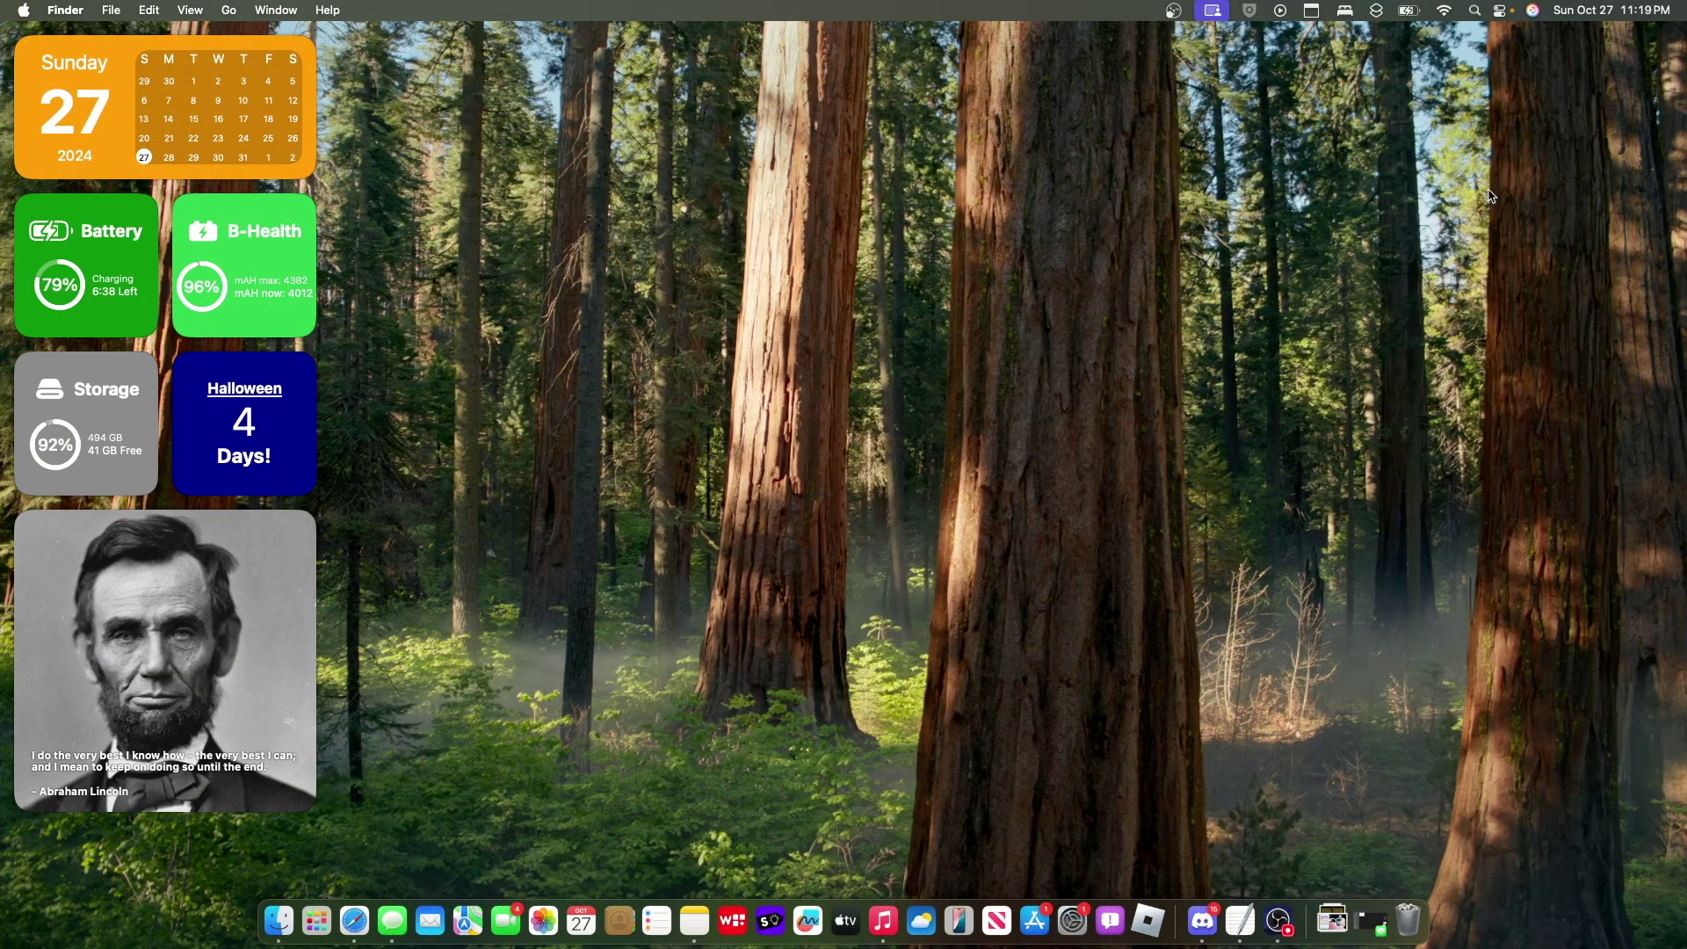
left_click(1609, 12)
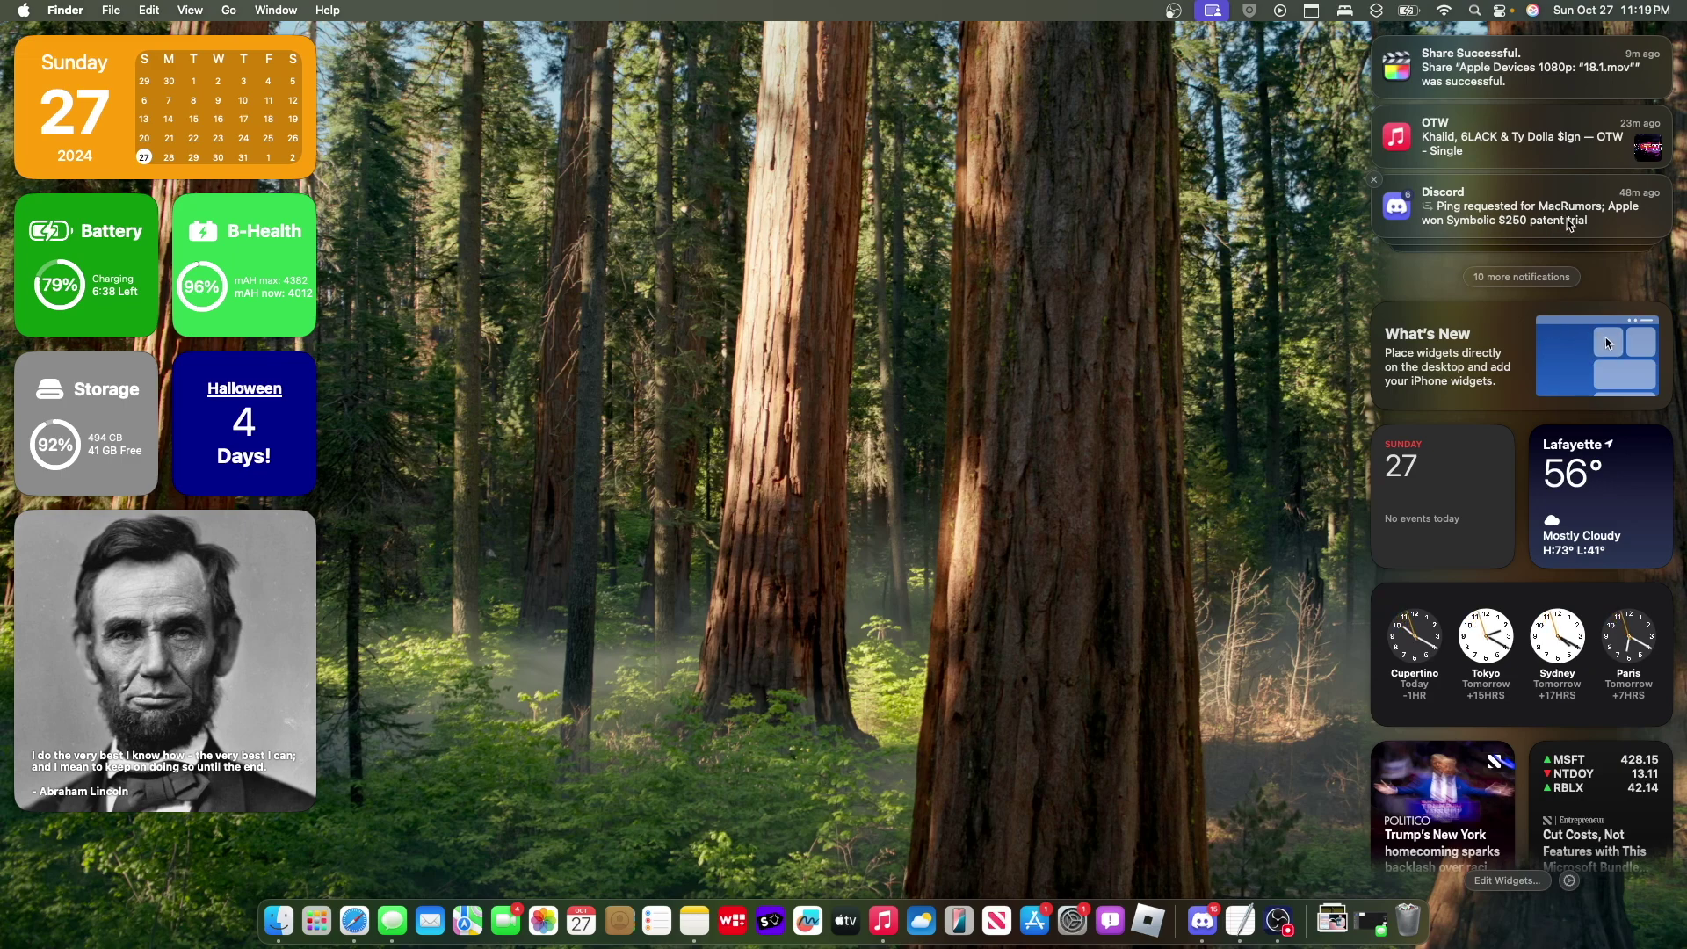
left_click(1535, 232)
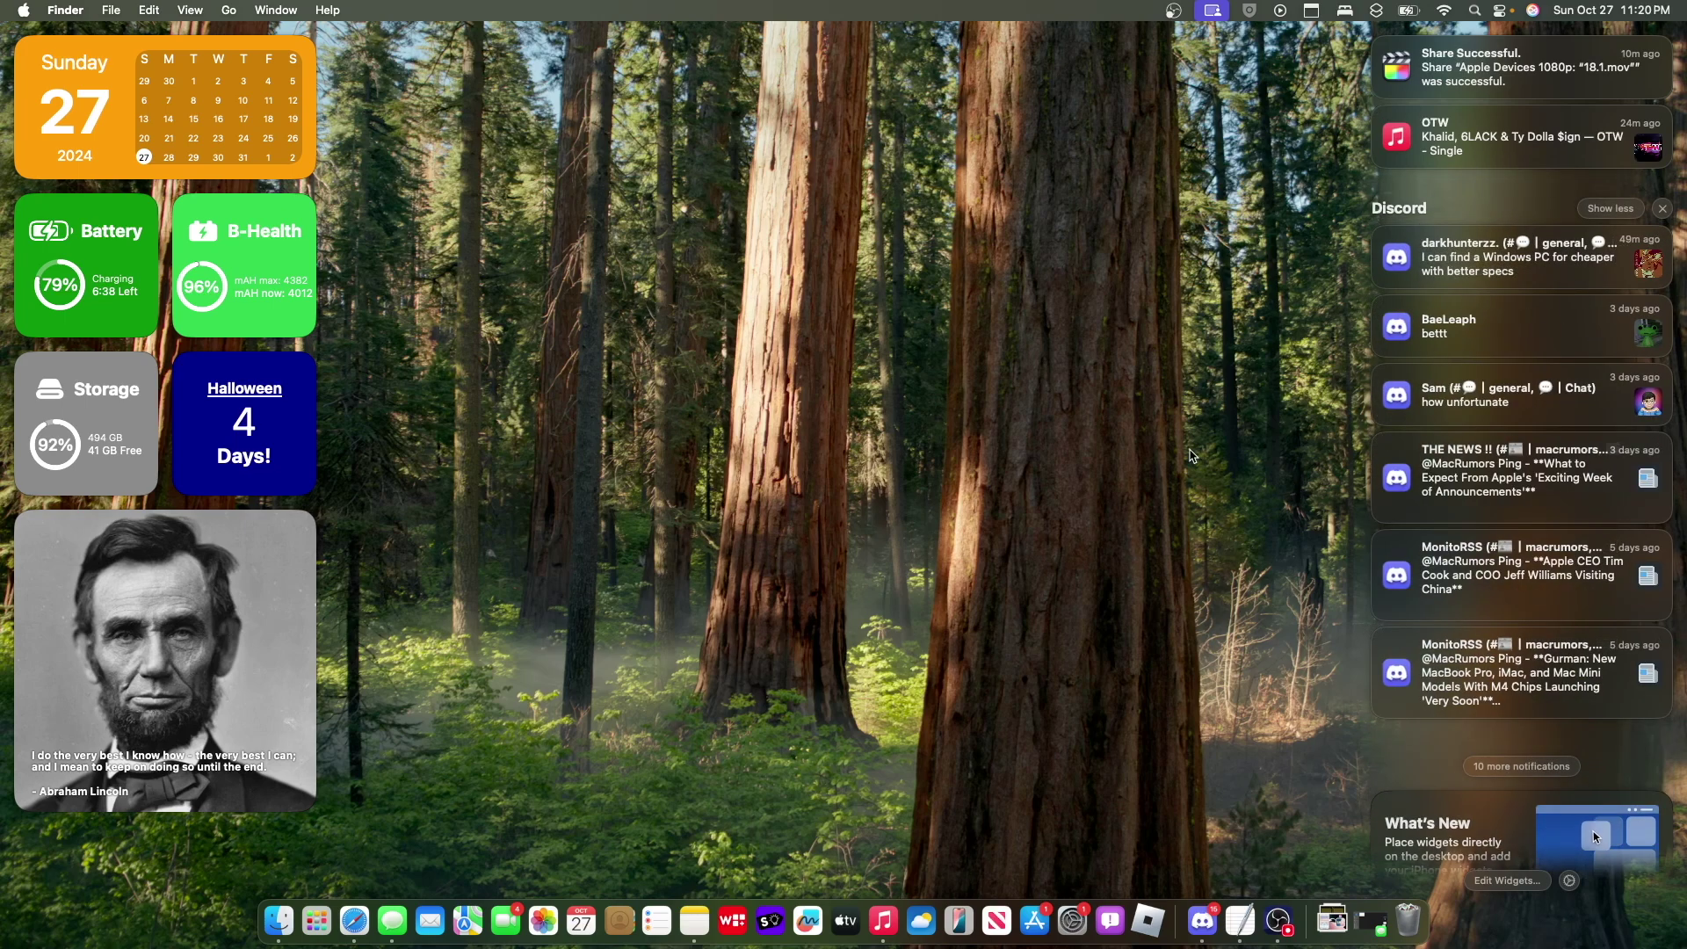
left_click(1318, 843)
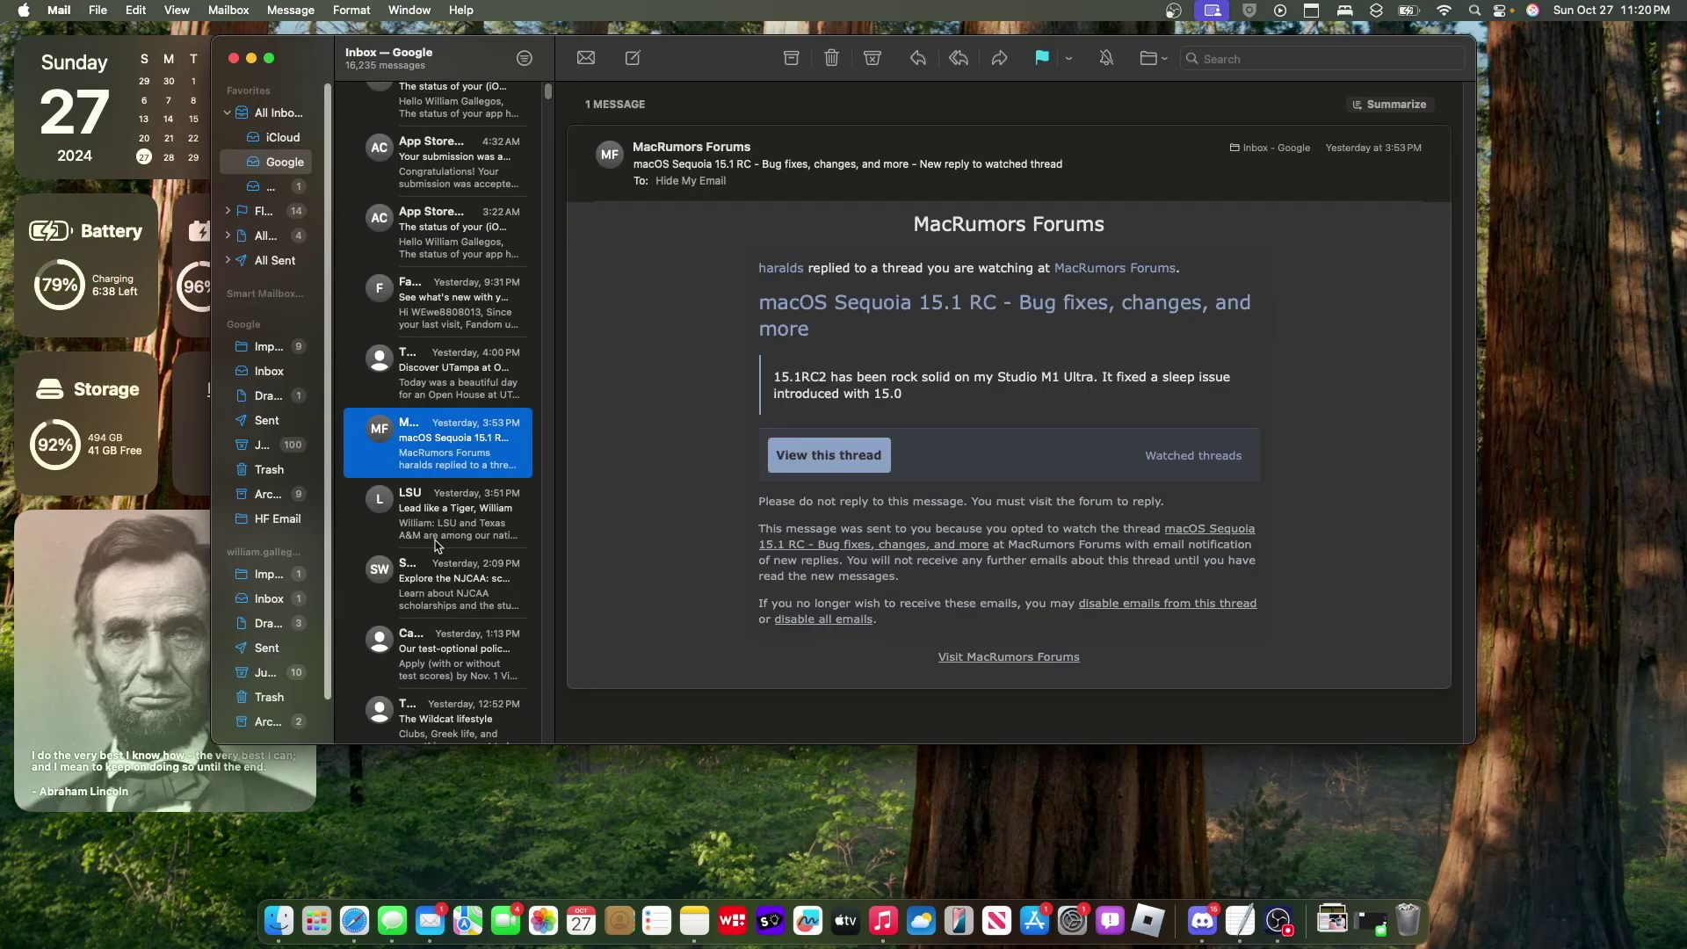
left_click(1406, 112)
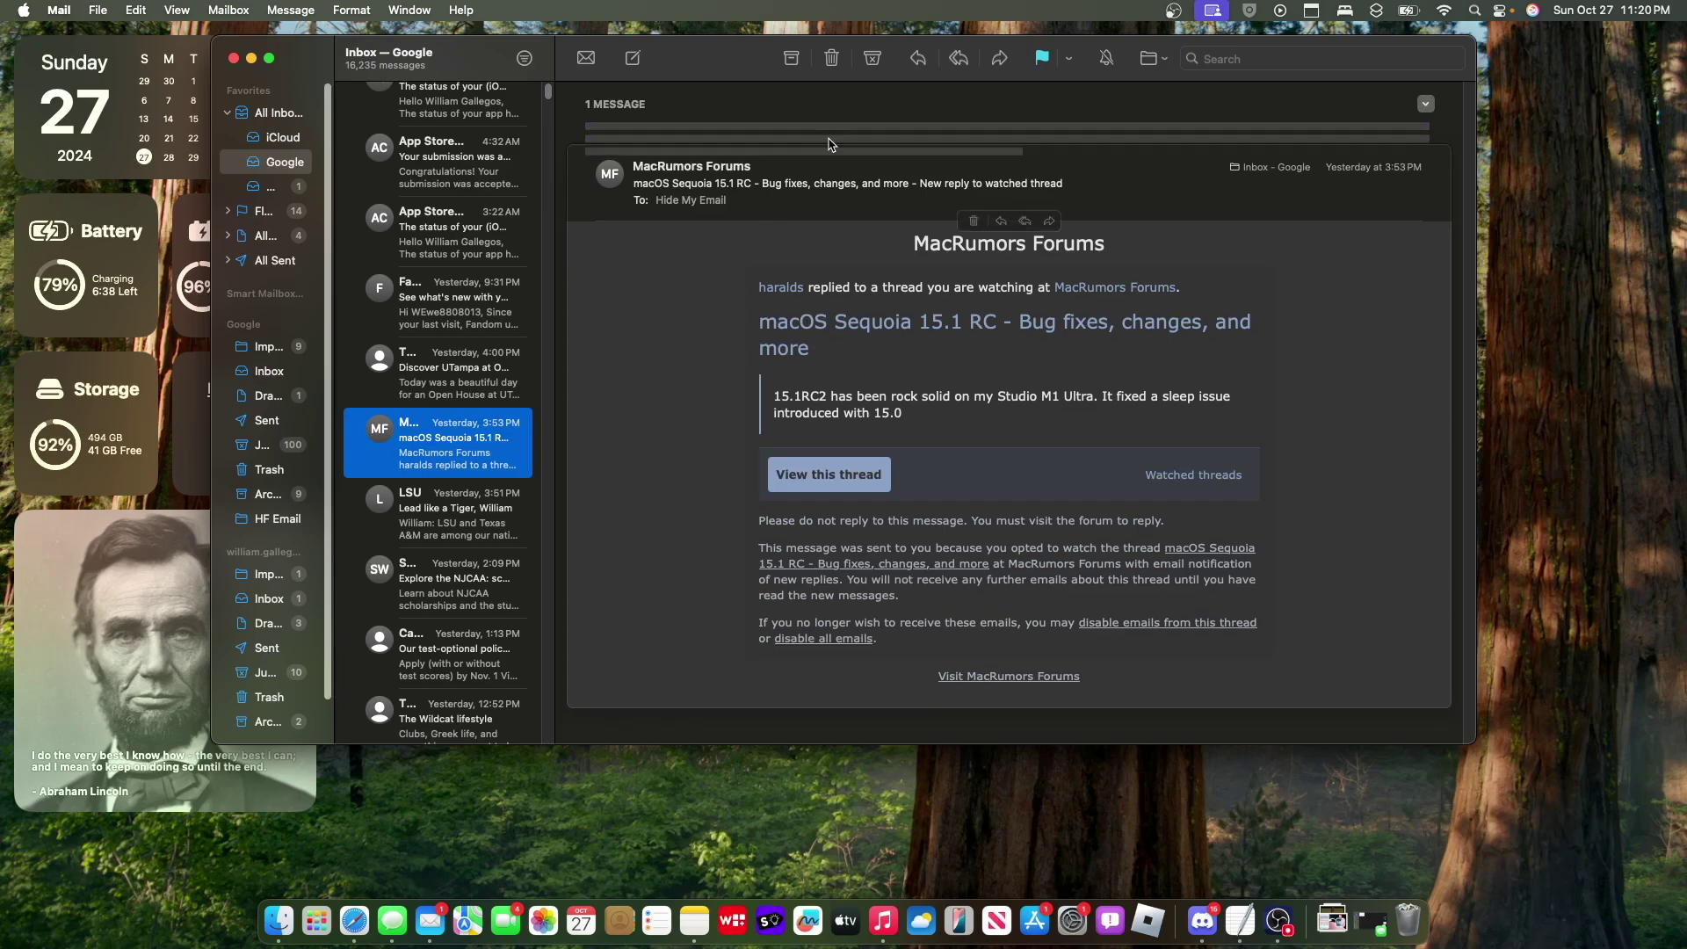
left_click(587, 118)
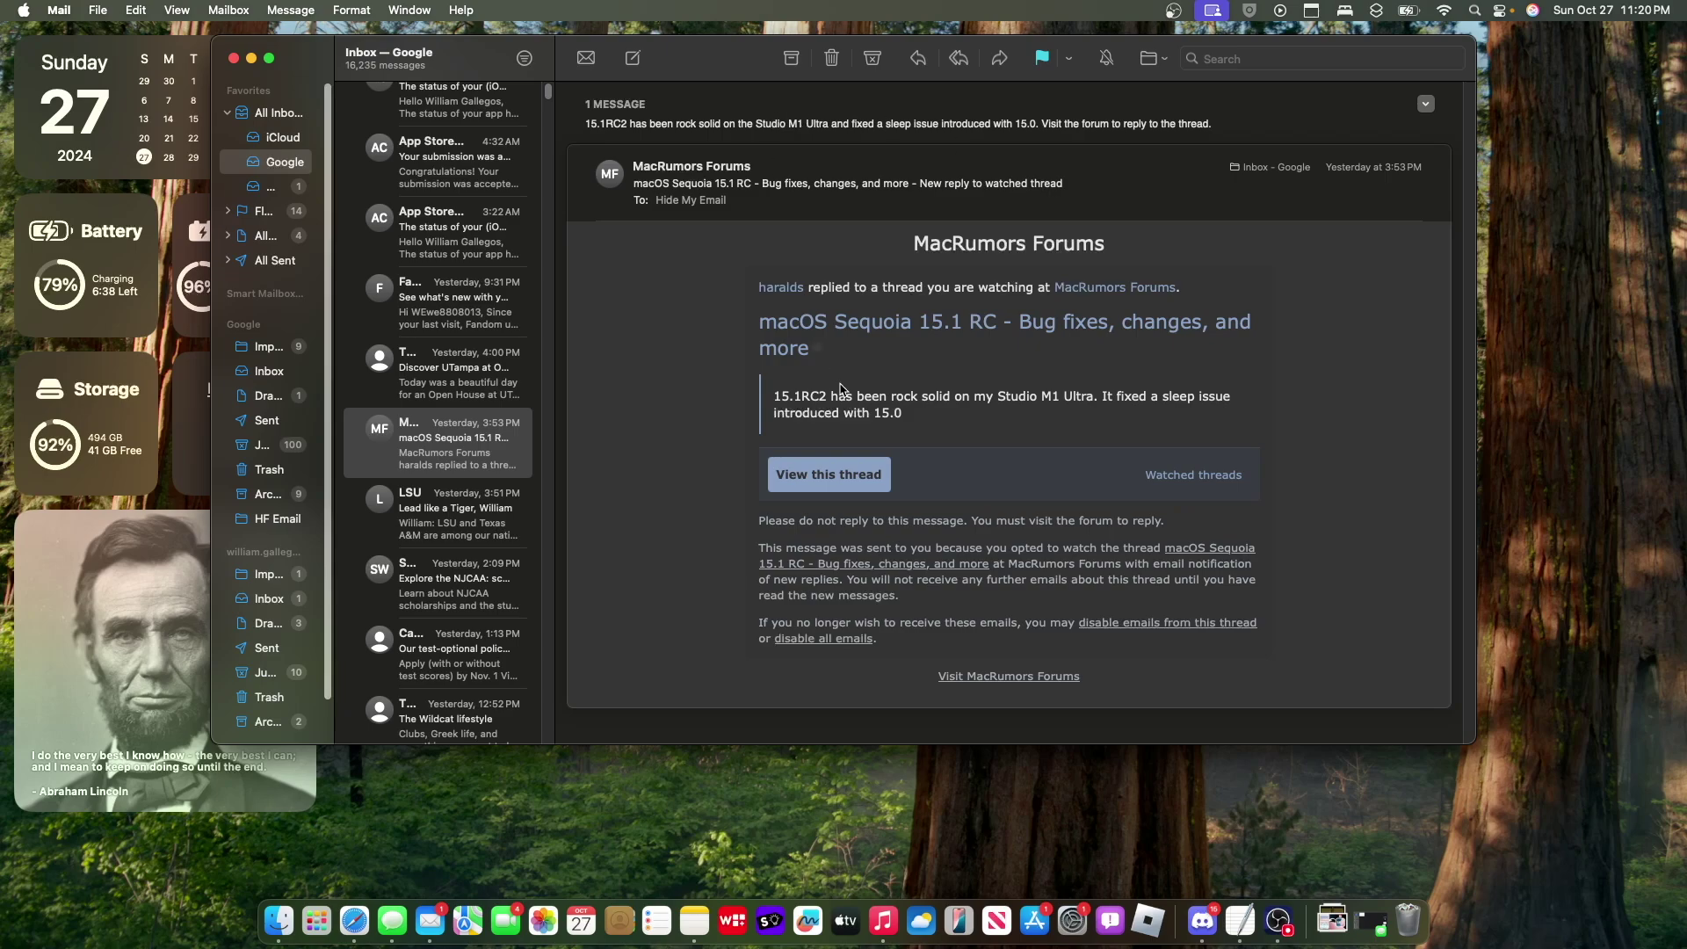
left_click(474, 167)
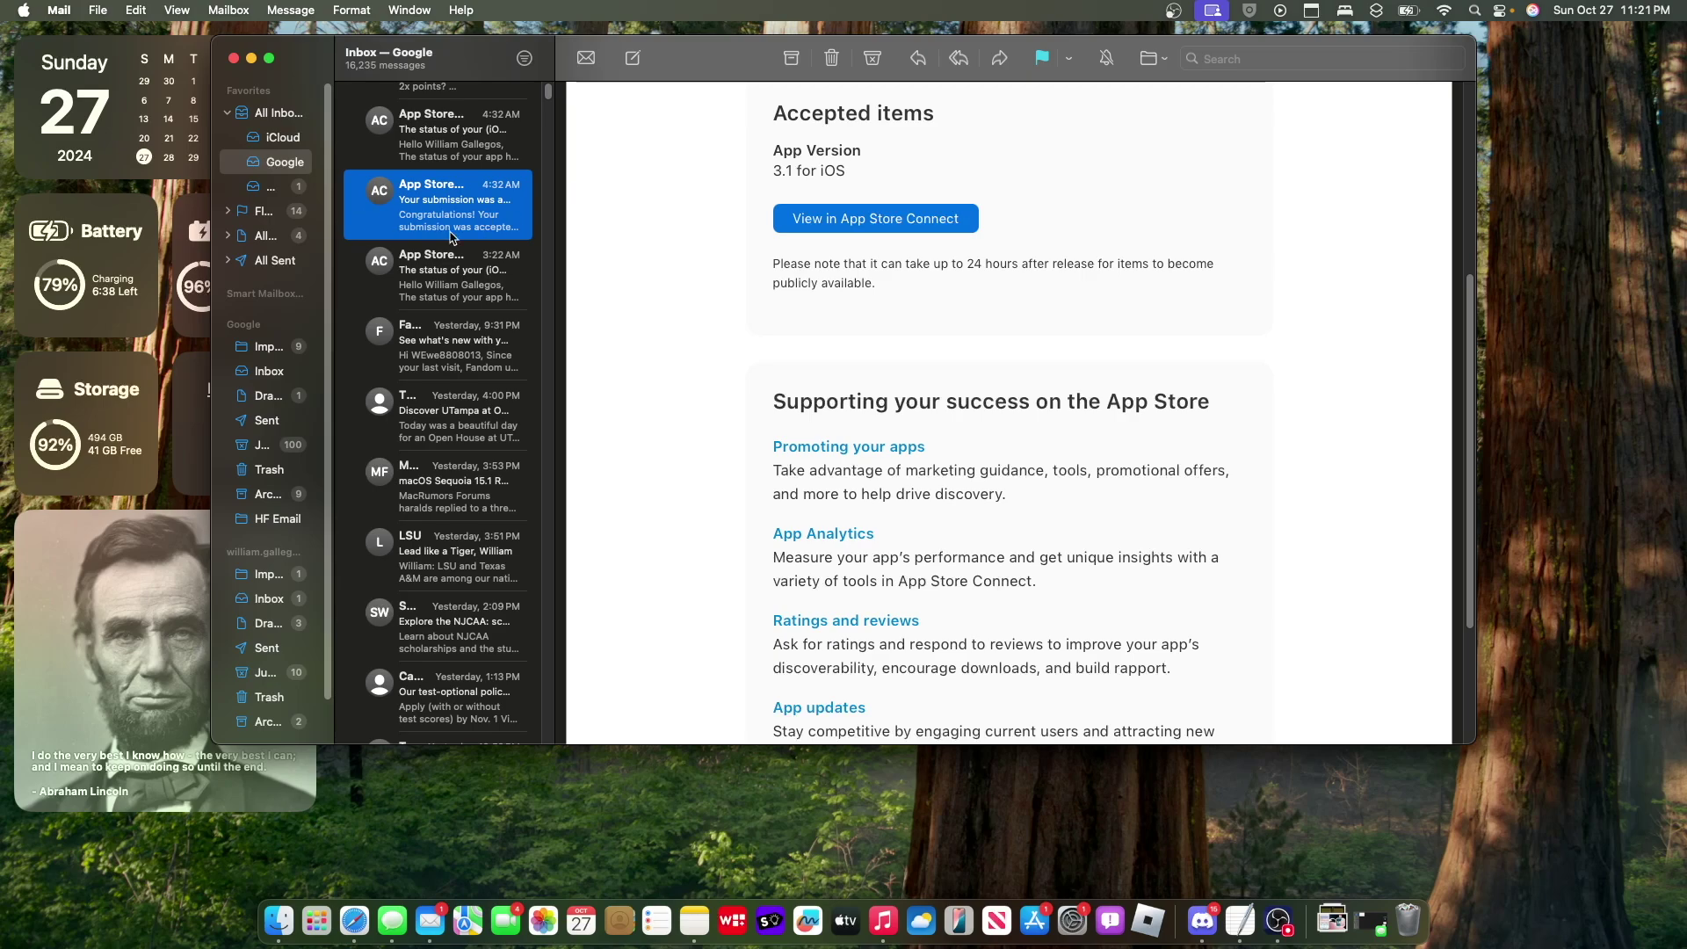
scroll(451, 237, "up", 10)
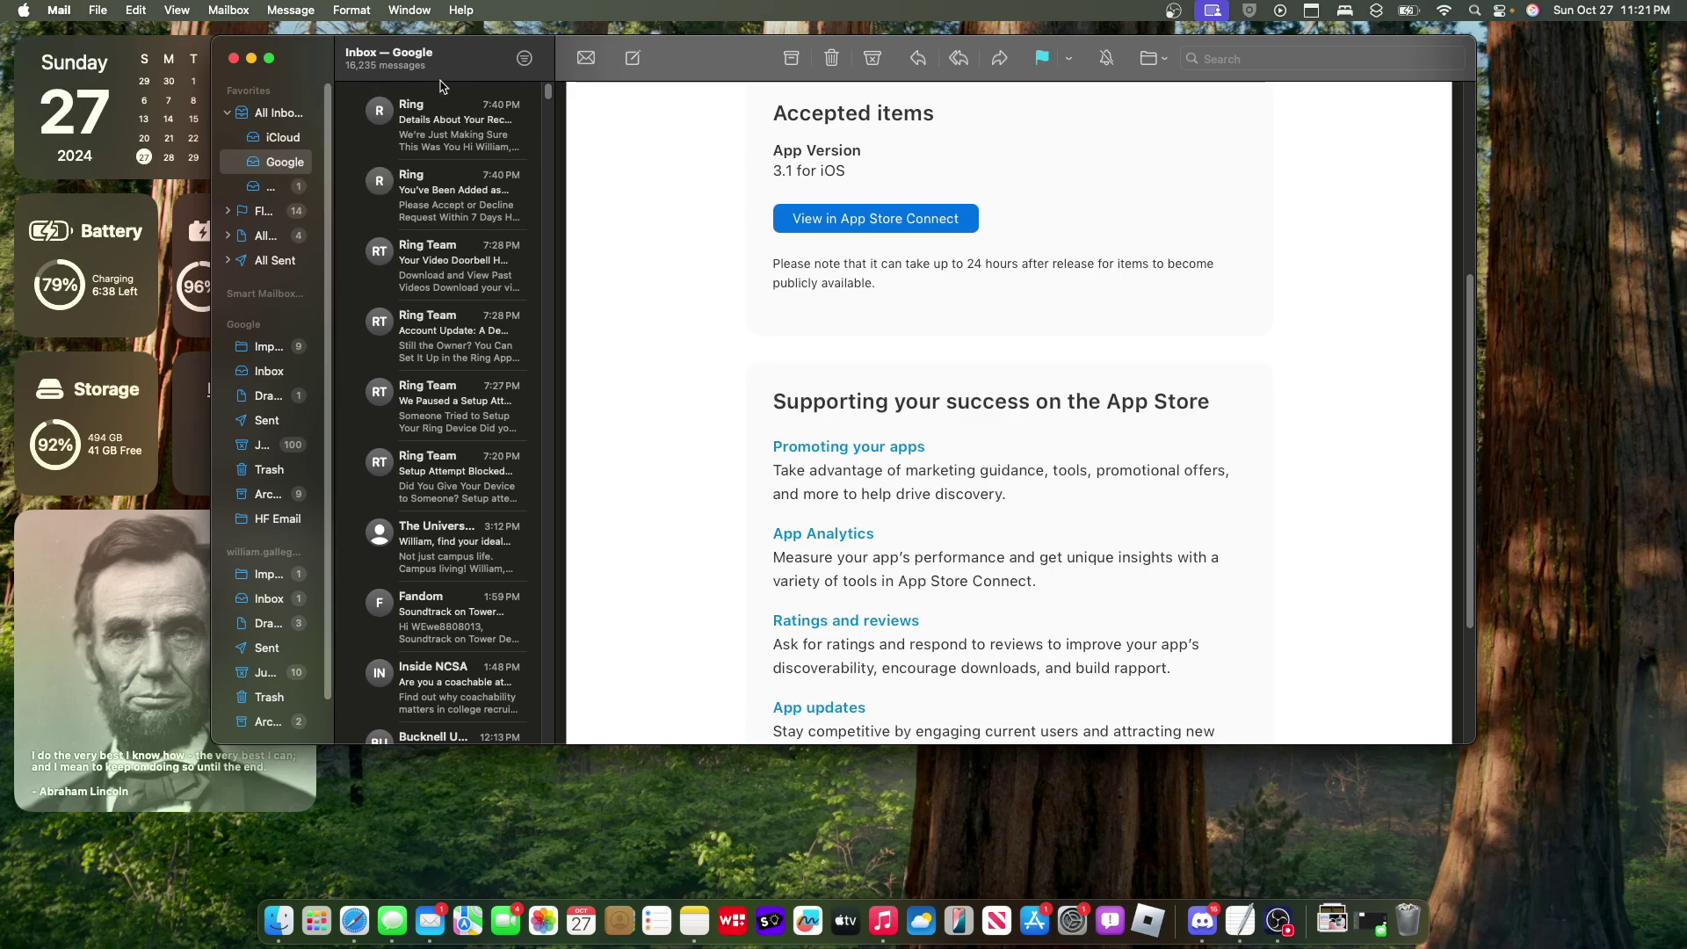
Step: Close Mail, then brush over the King Soopers sign in the storefront photo with Clean Up
left_click(234, 58)
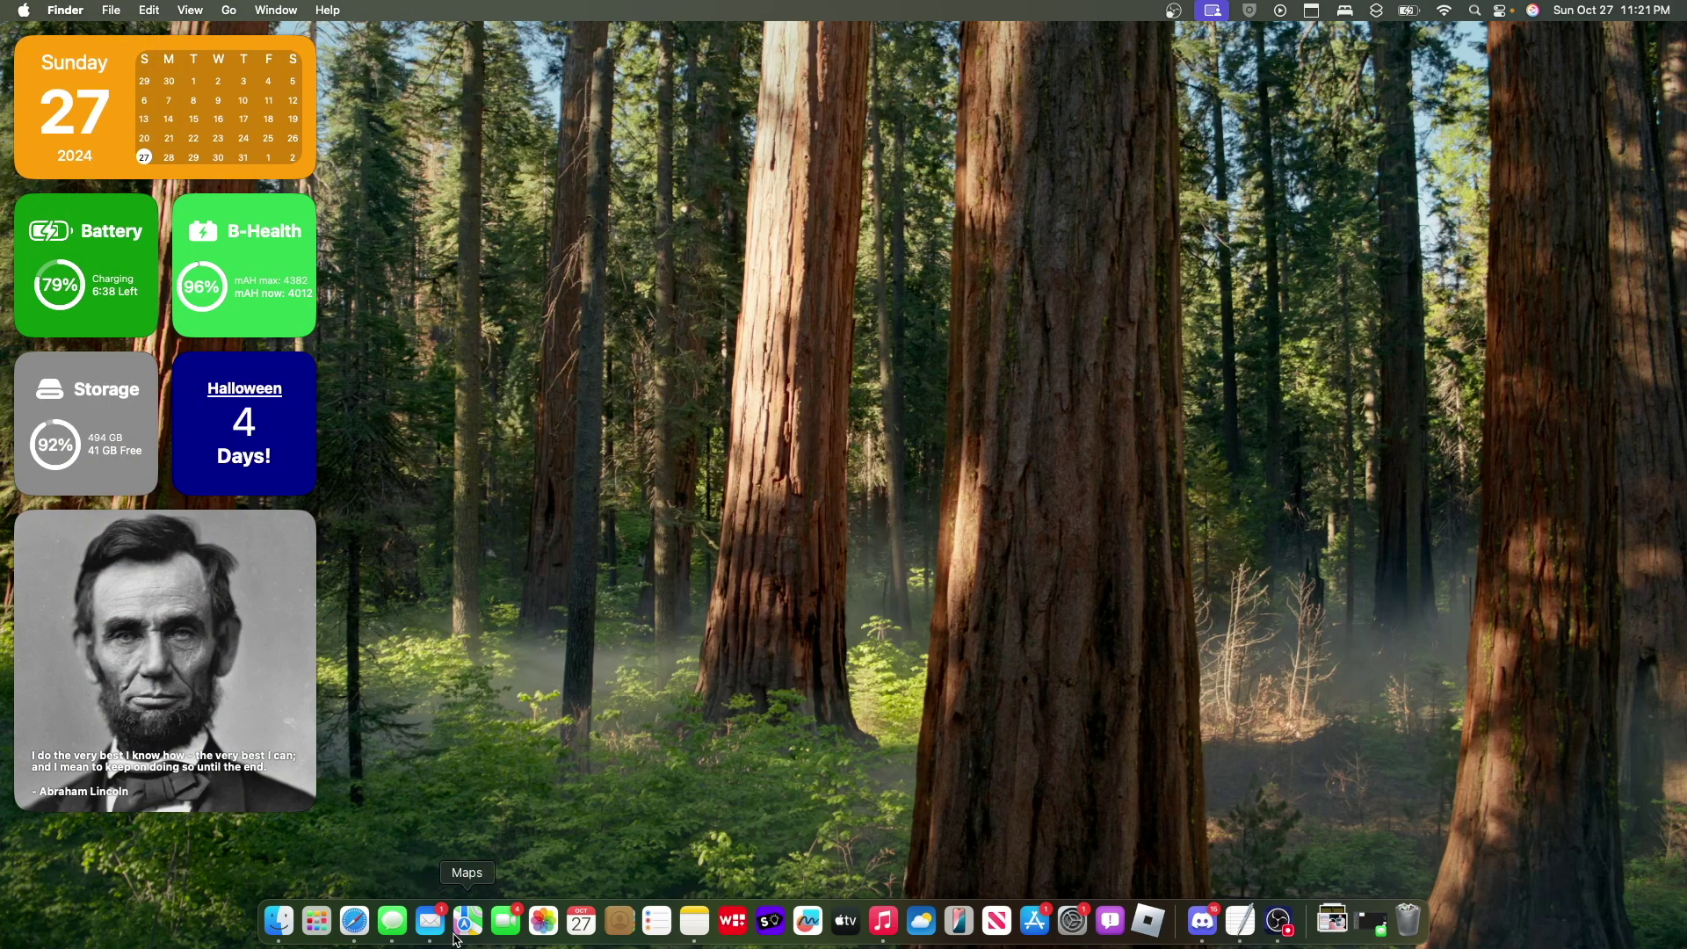
right_click(391, 918)
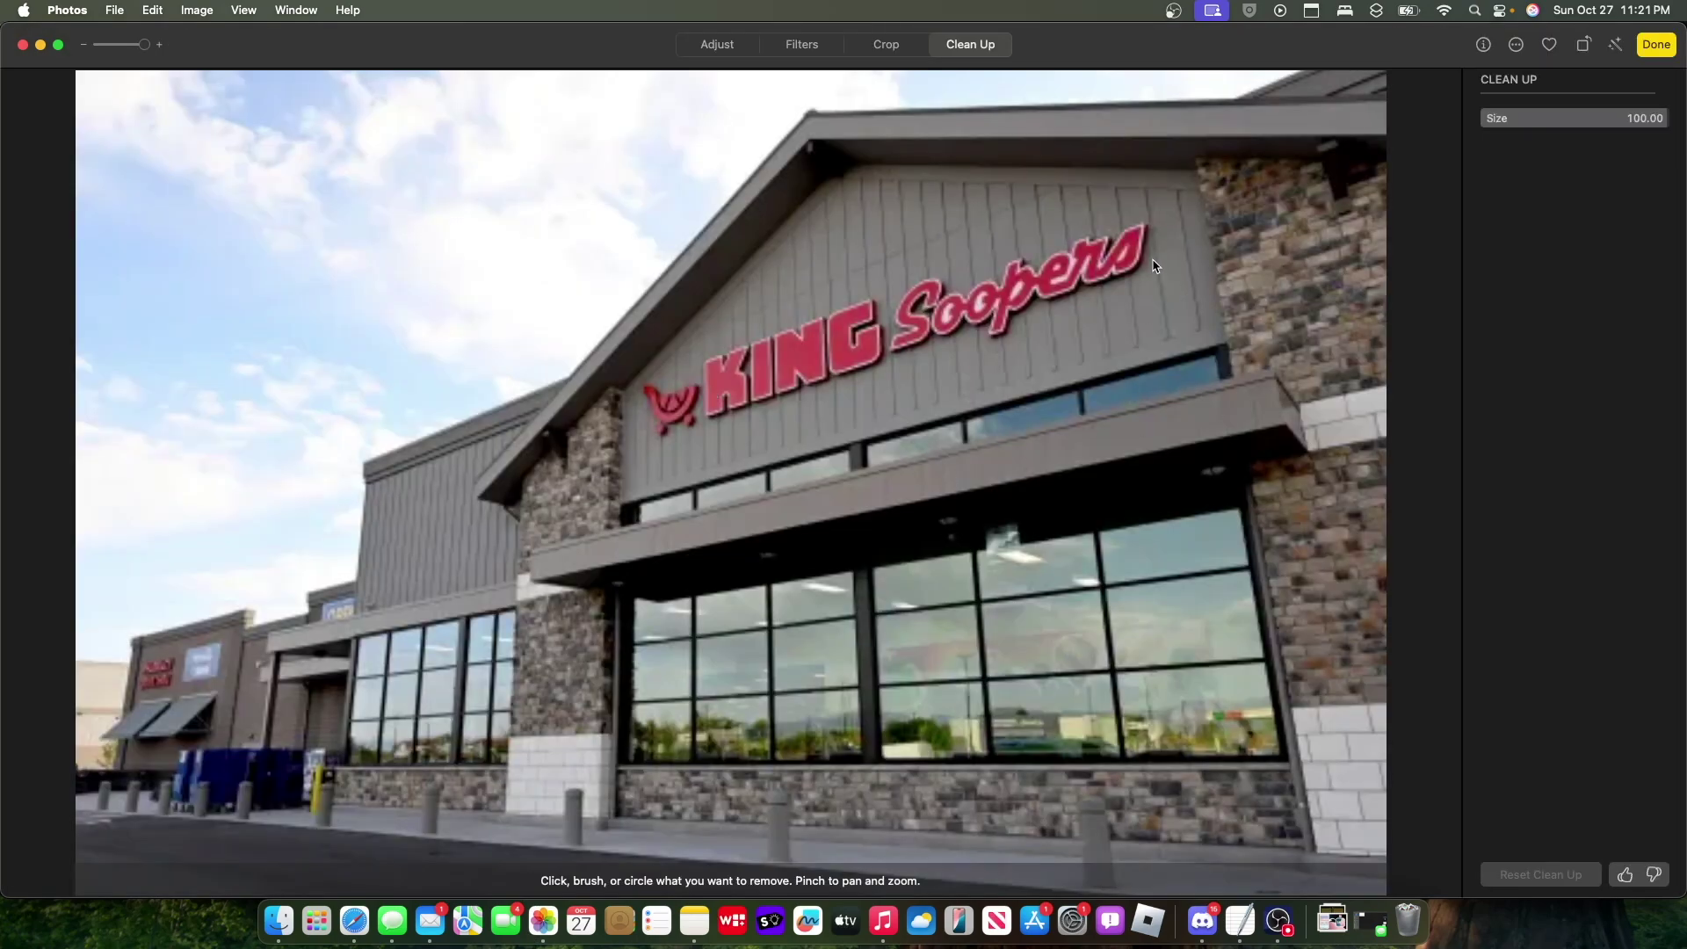
mouse_move(1153, 258)
left_mouse_down()
mouse_move(741, 365)
mouse_move(678, 418)
mouse_move(646, 391)
mouse_move(1025, 287)
mouse_move(922, 282)
mouse_move(805, 334)
left_mouse_up()
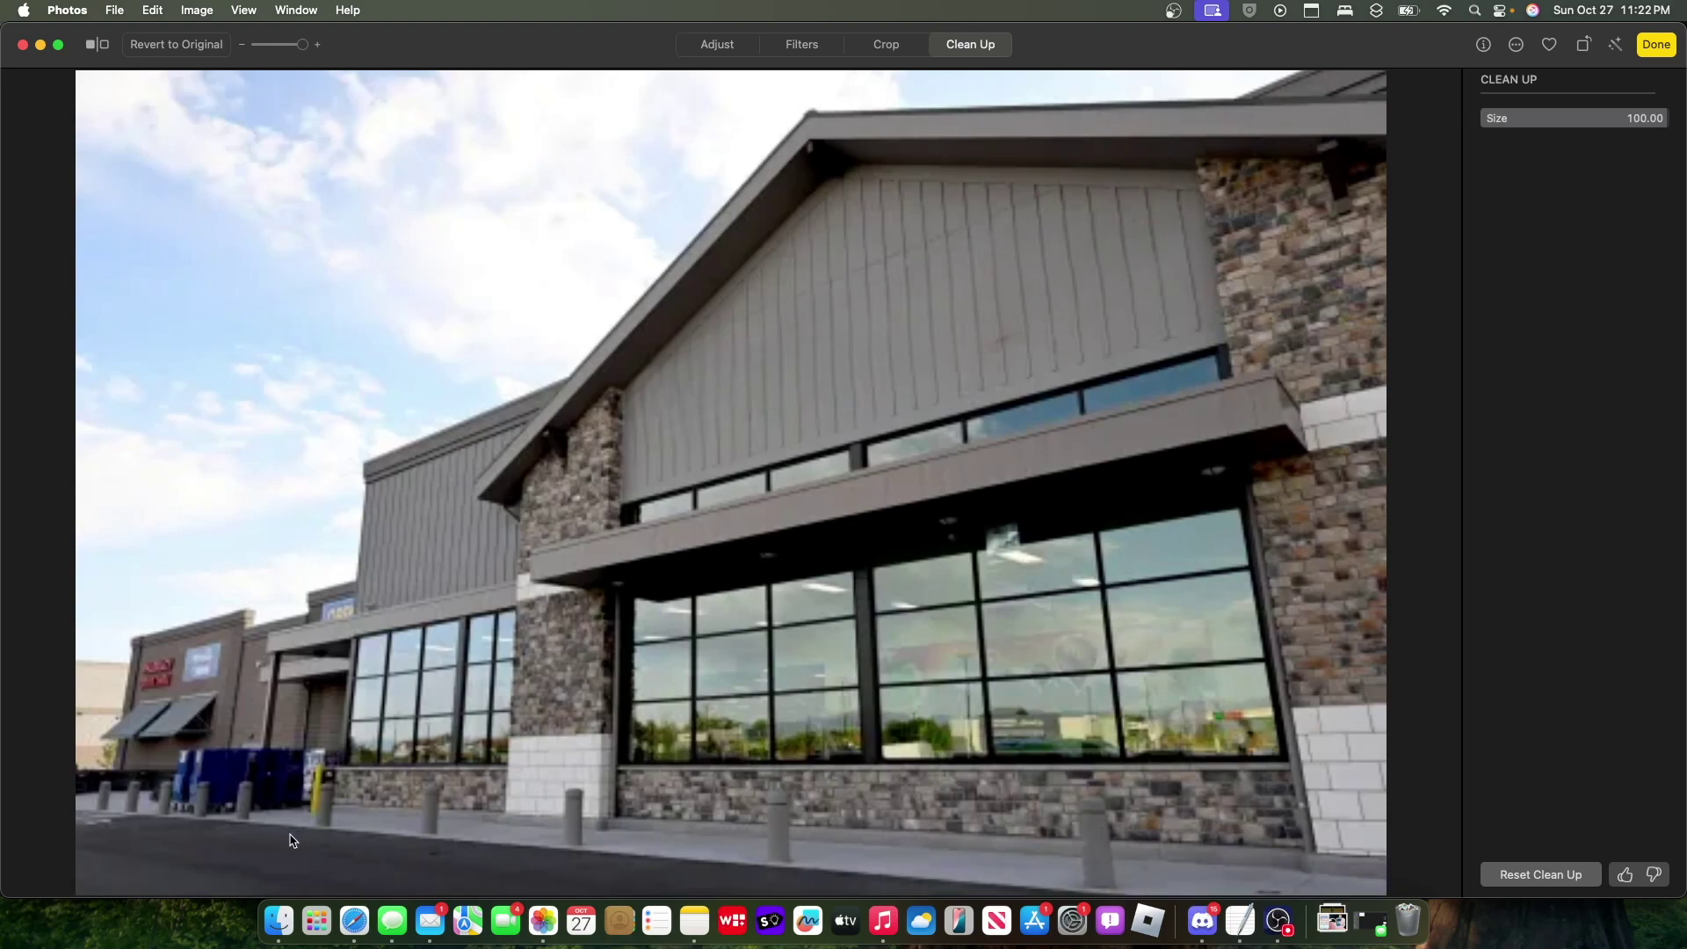
Step: Lower the brush size to 39.42 and erase the left building's signs and three sidewalk bollards
left_click_drag(1573, 118, 1555, 117)
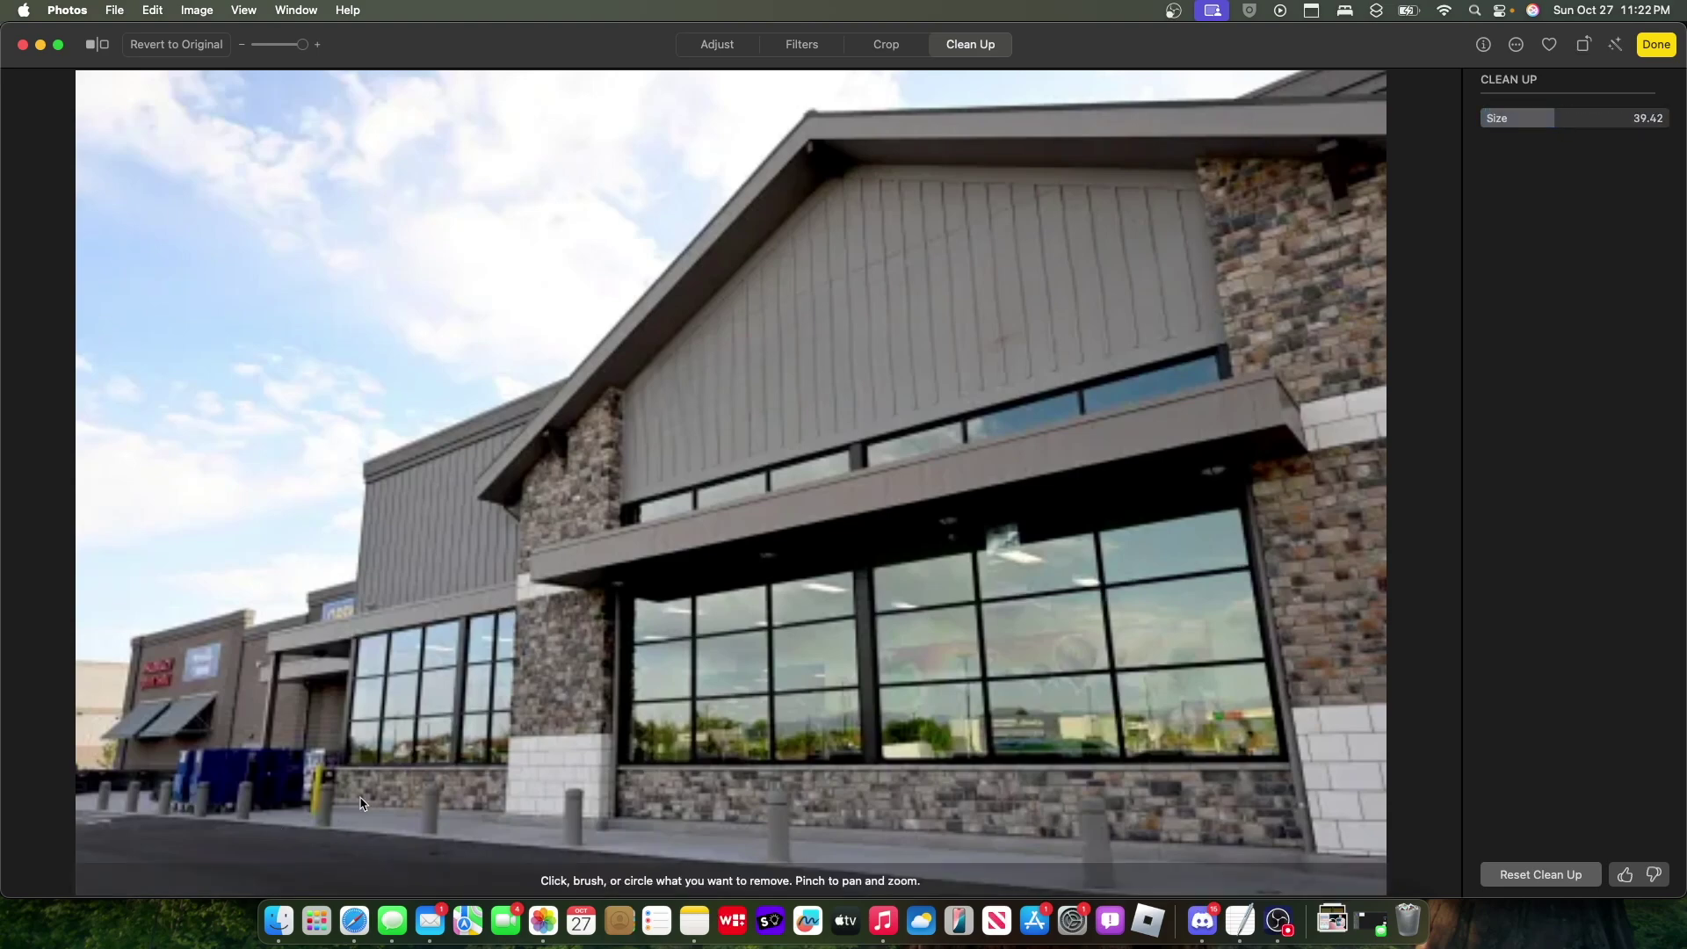
left_click(138, 682)
left_click(430, 810)
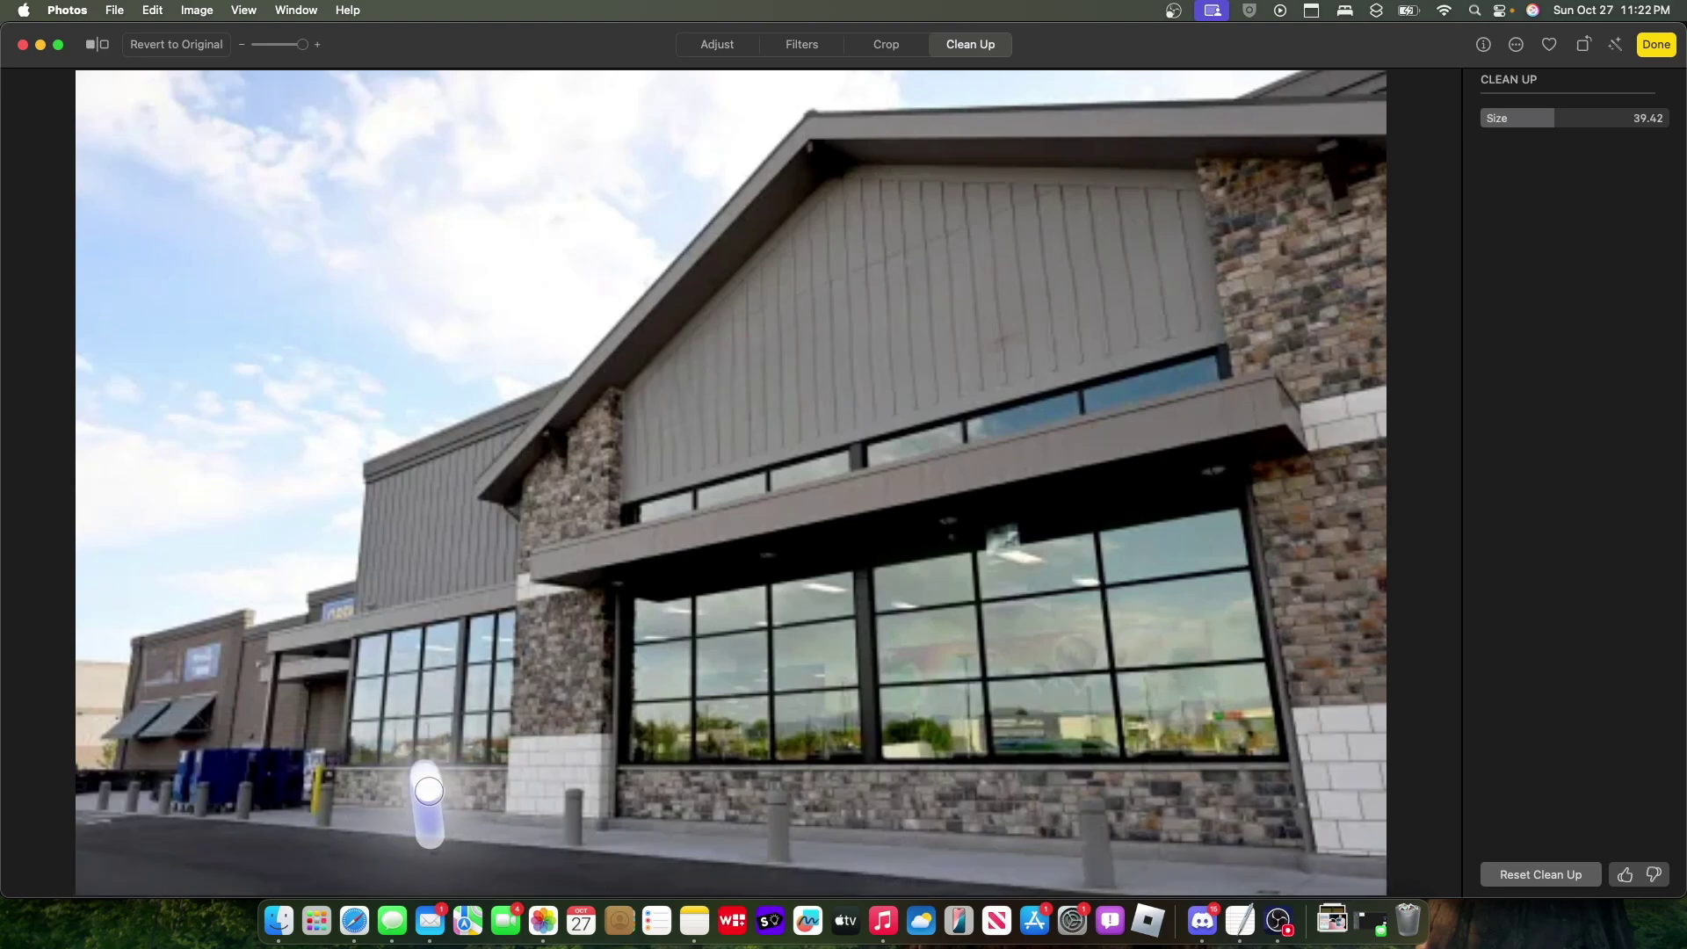
left_click(790, 861)
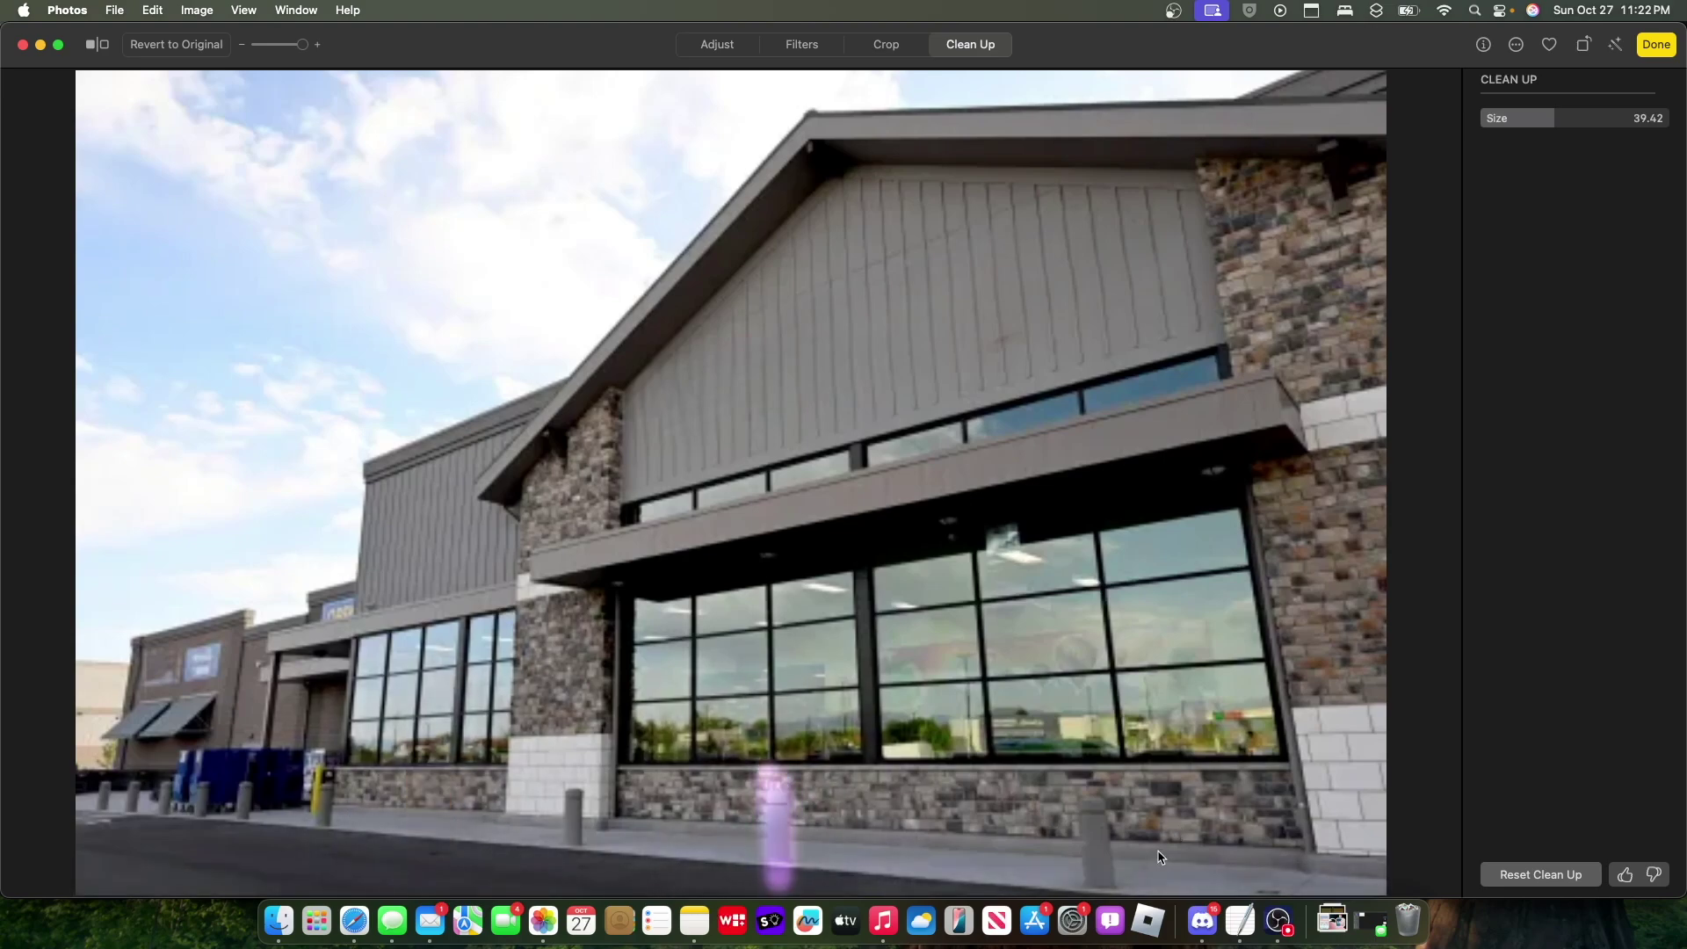
left_click(1088, 877)
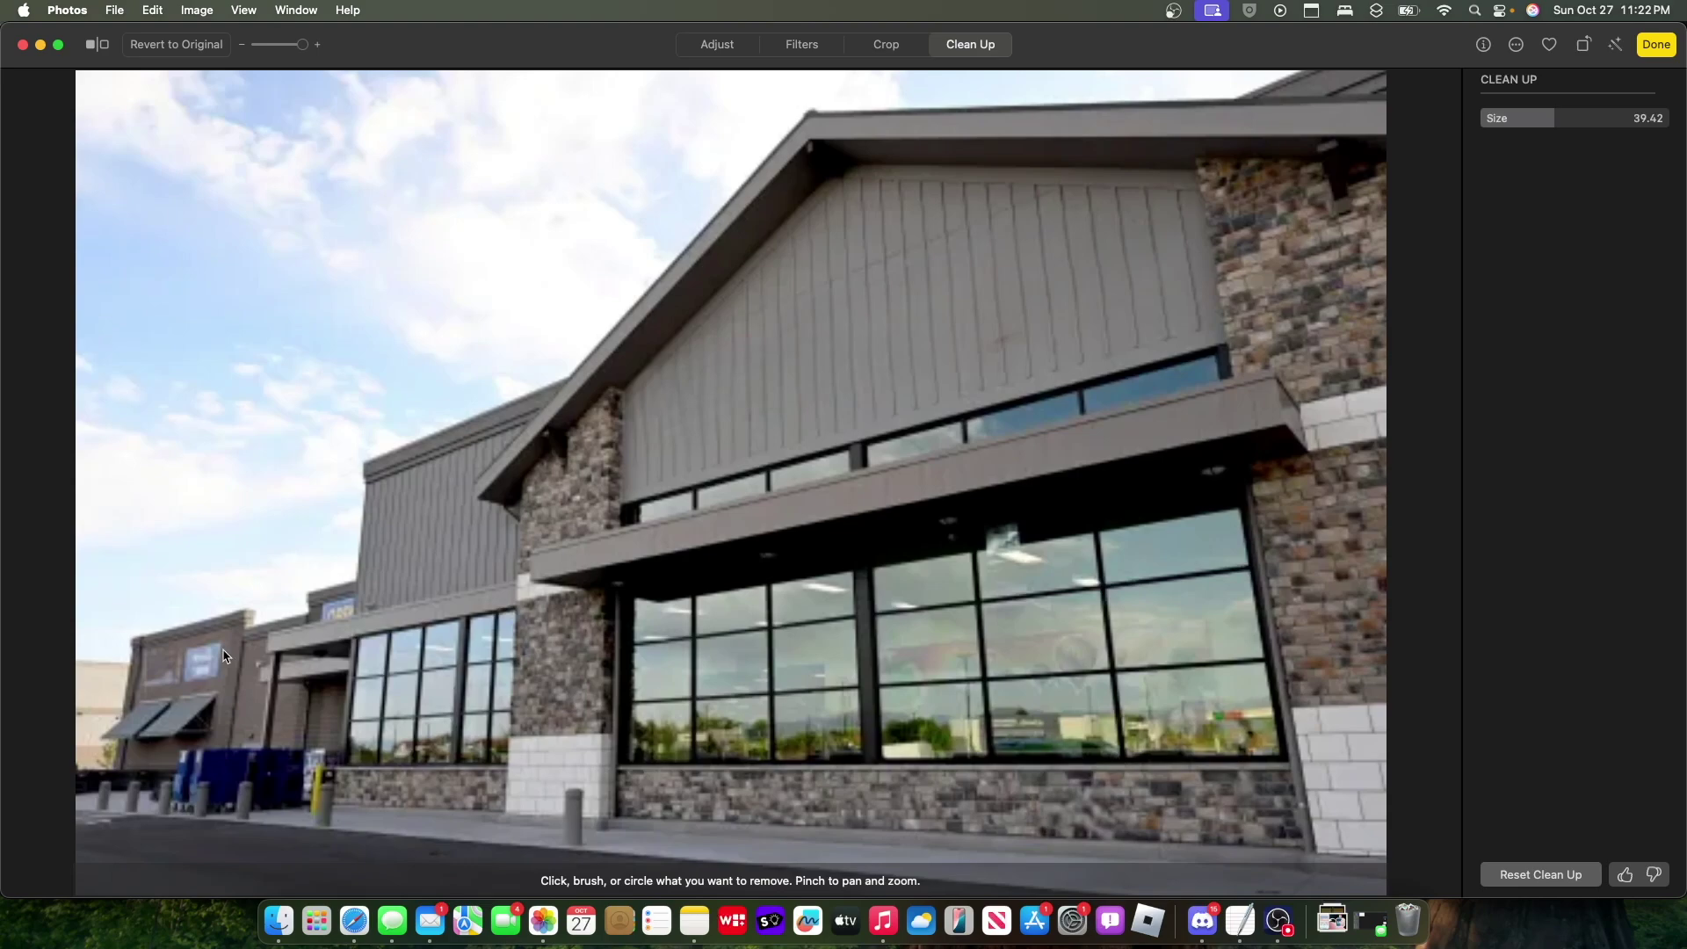
left_click(334, 611)
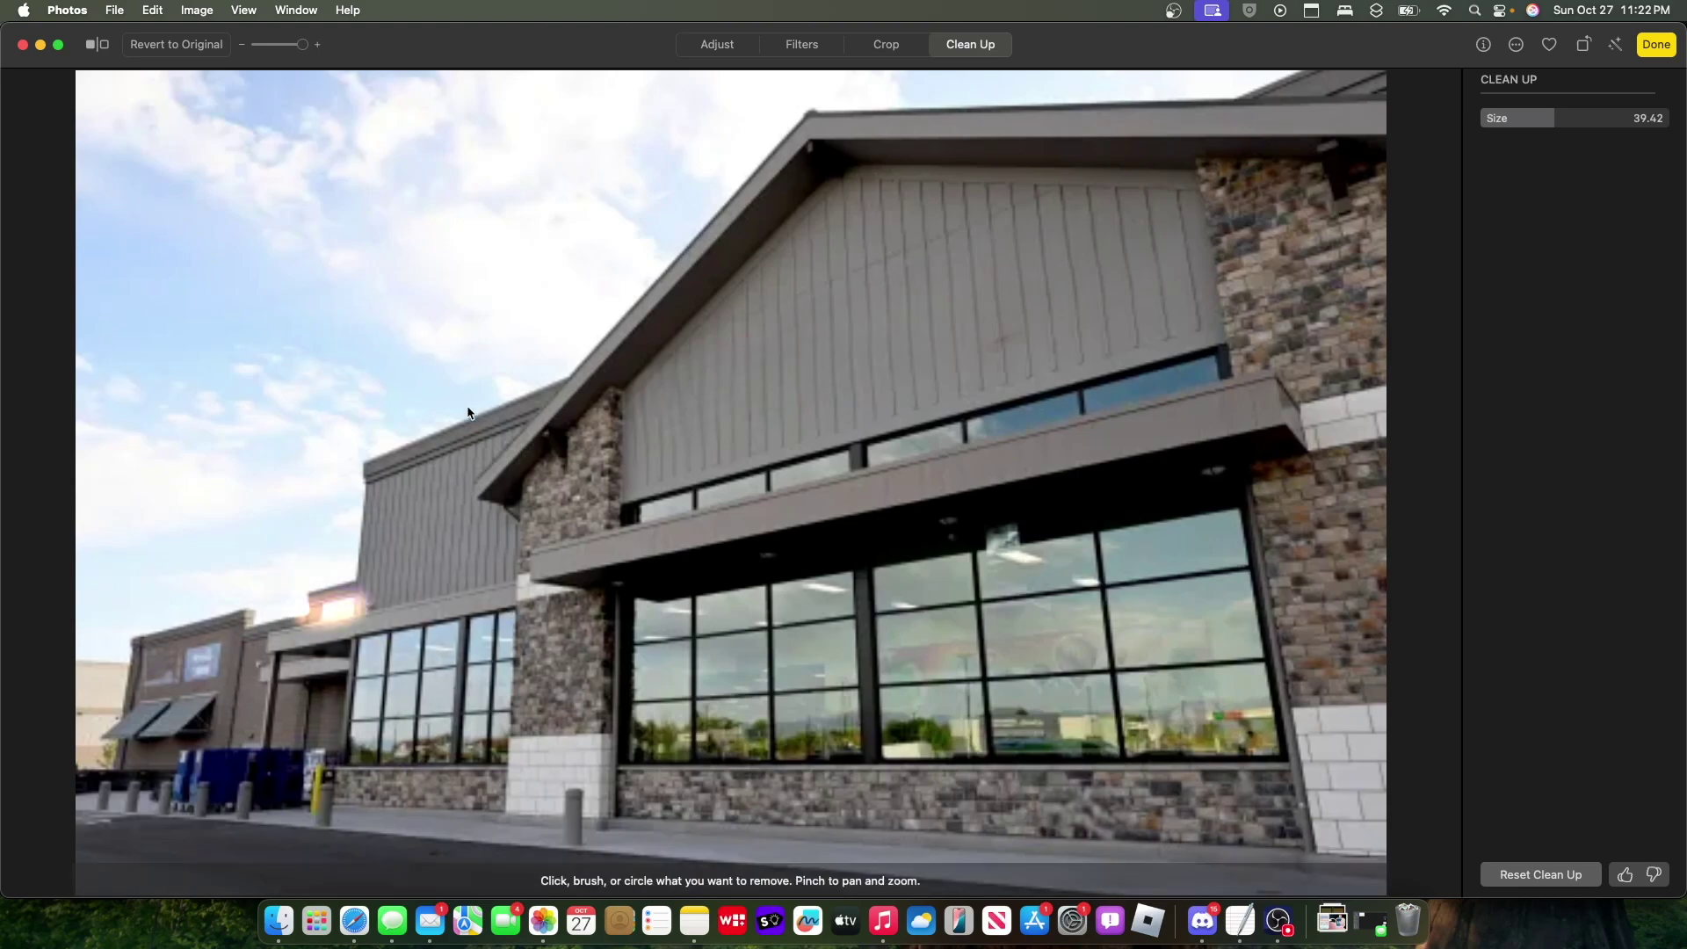
mouse_move(148, 682)
left_mouse_down()
mouse_move(215, 645)
mouse_move(153, 655)
left_mouse_up()
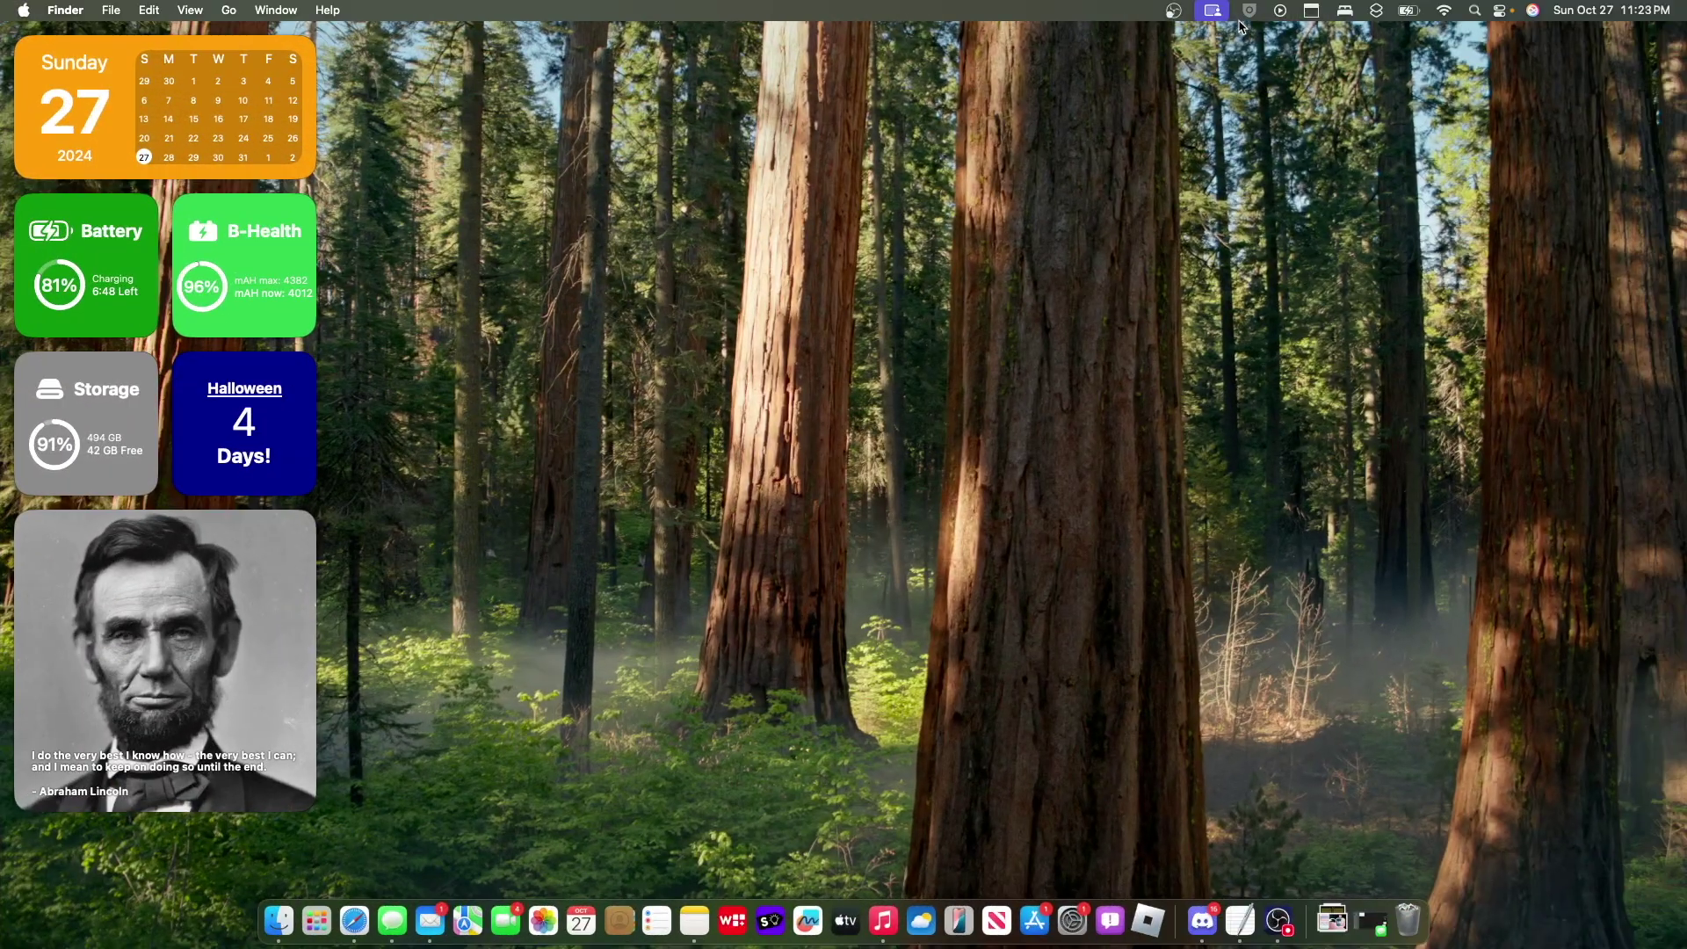
Step: Bring up OBS from the screen-sharing status panel, then clear it away to reveal the desktop widgets
left_click(1213, 12)
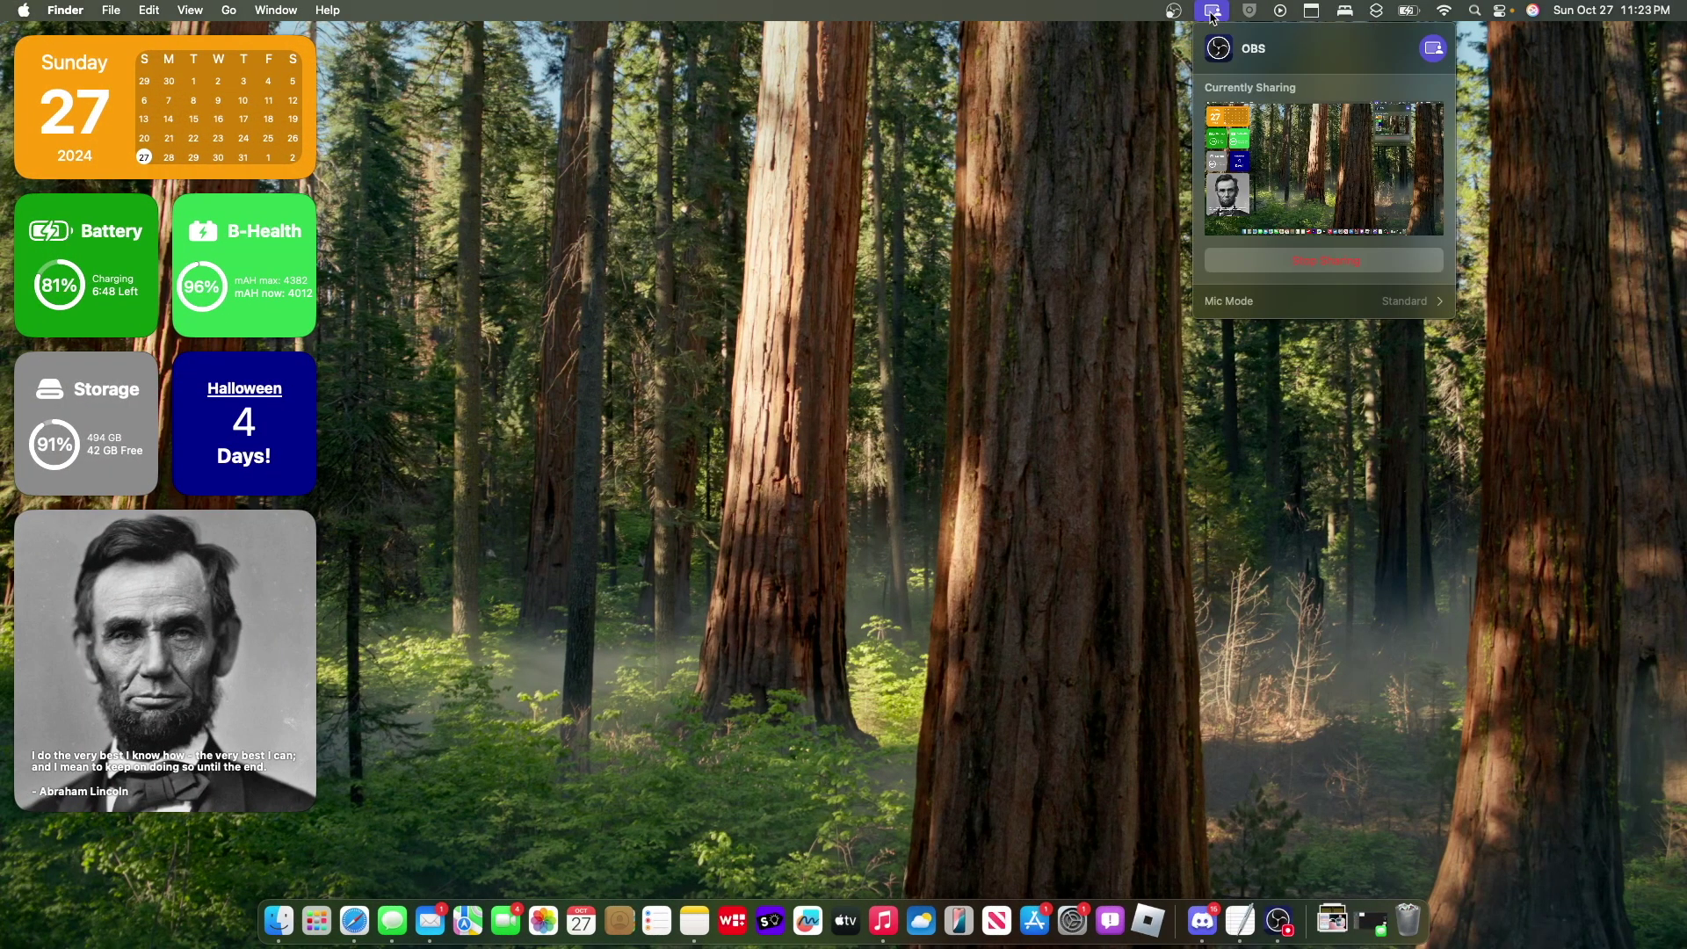
left_click(1208, 12)
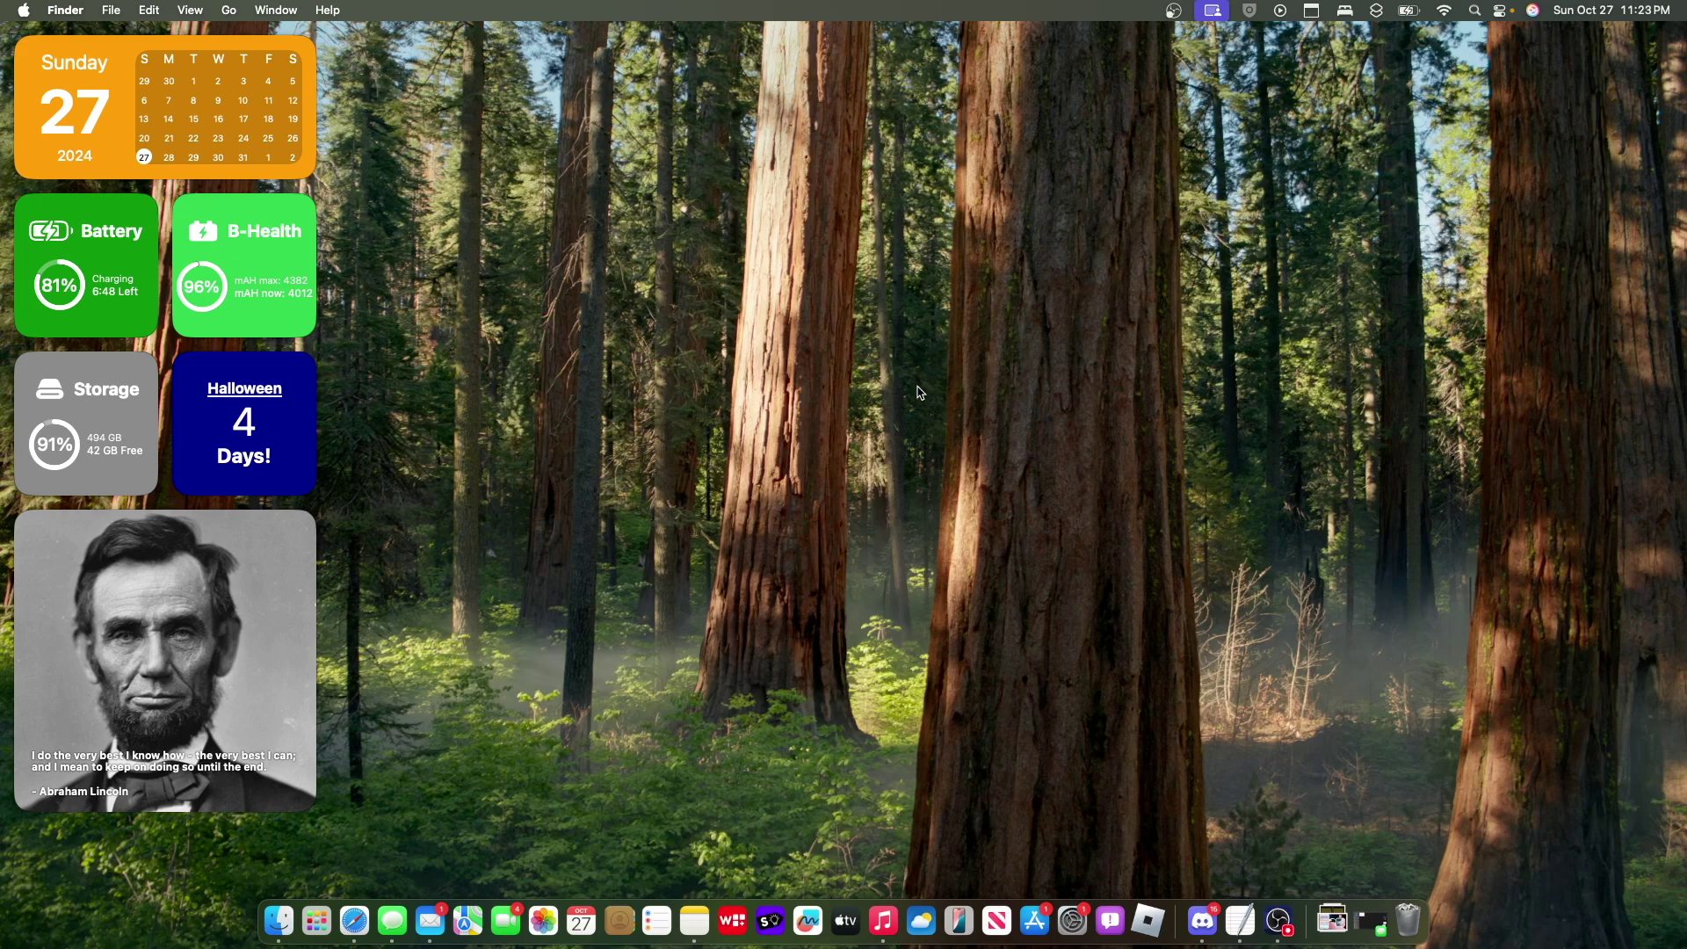
left_click(1212, 11)
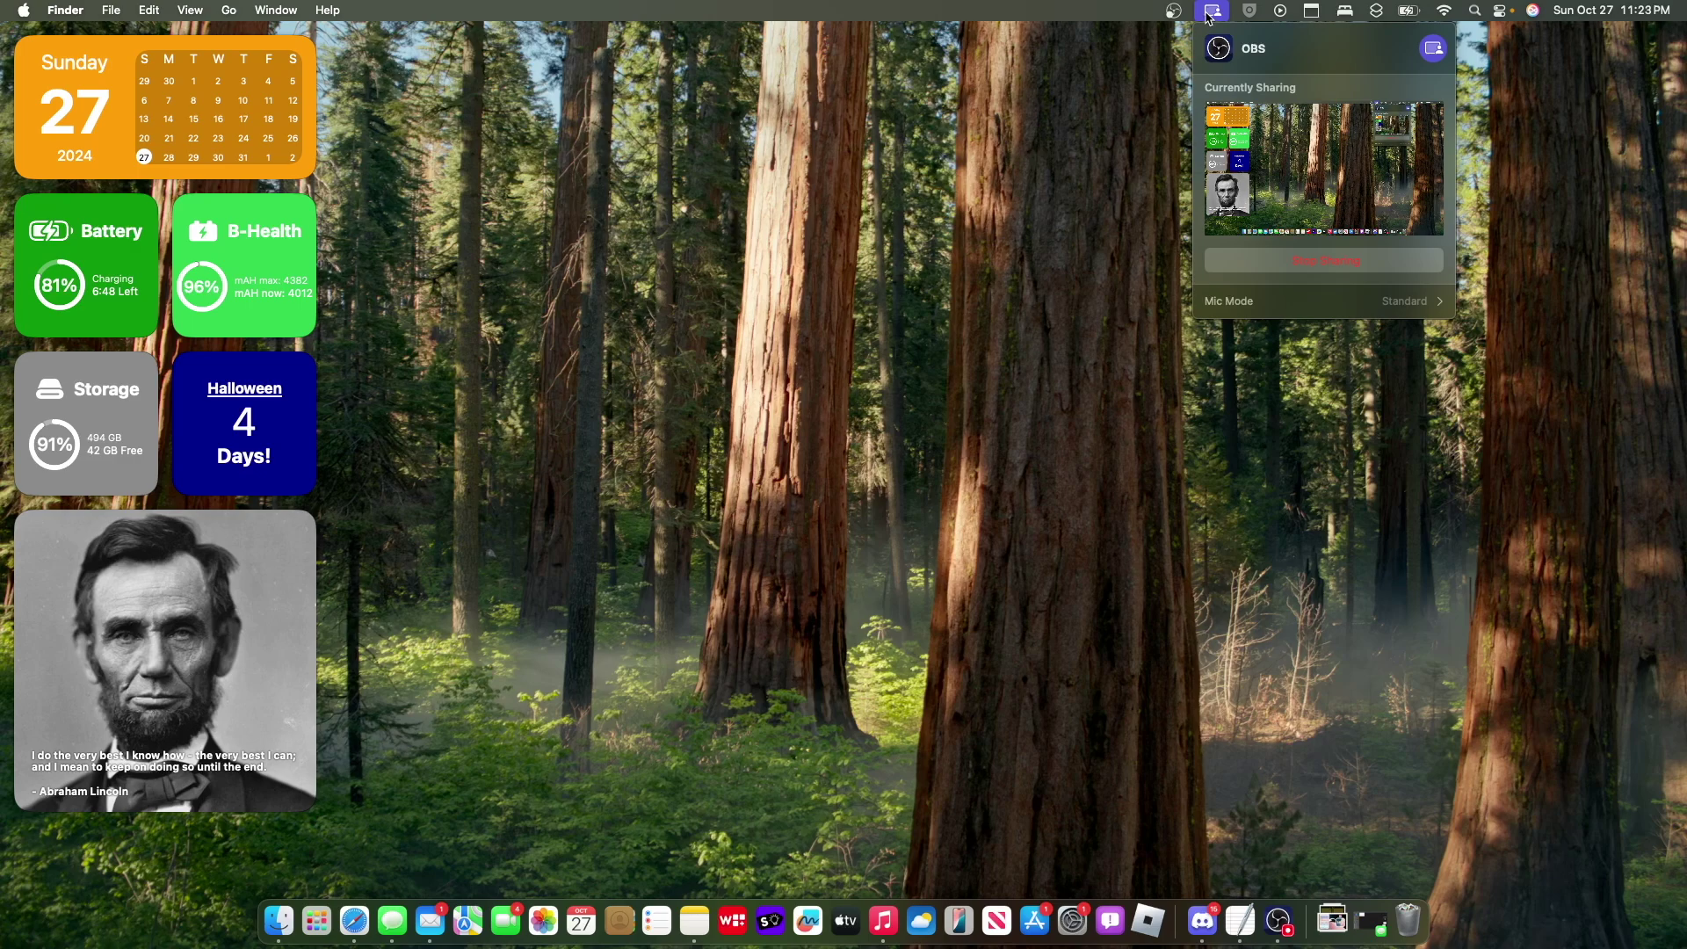
left_click(1254, 48)
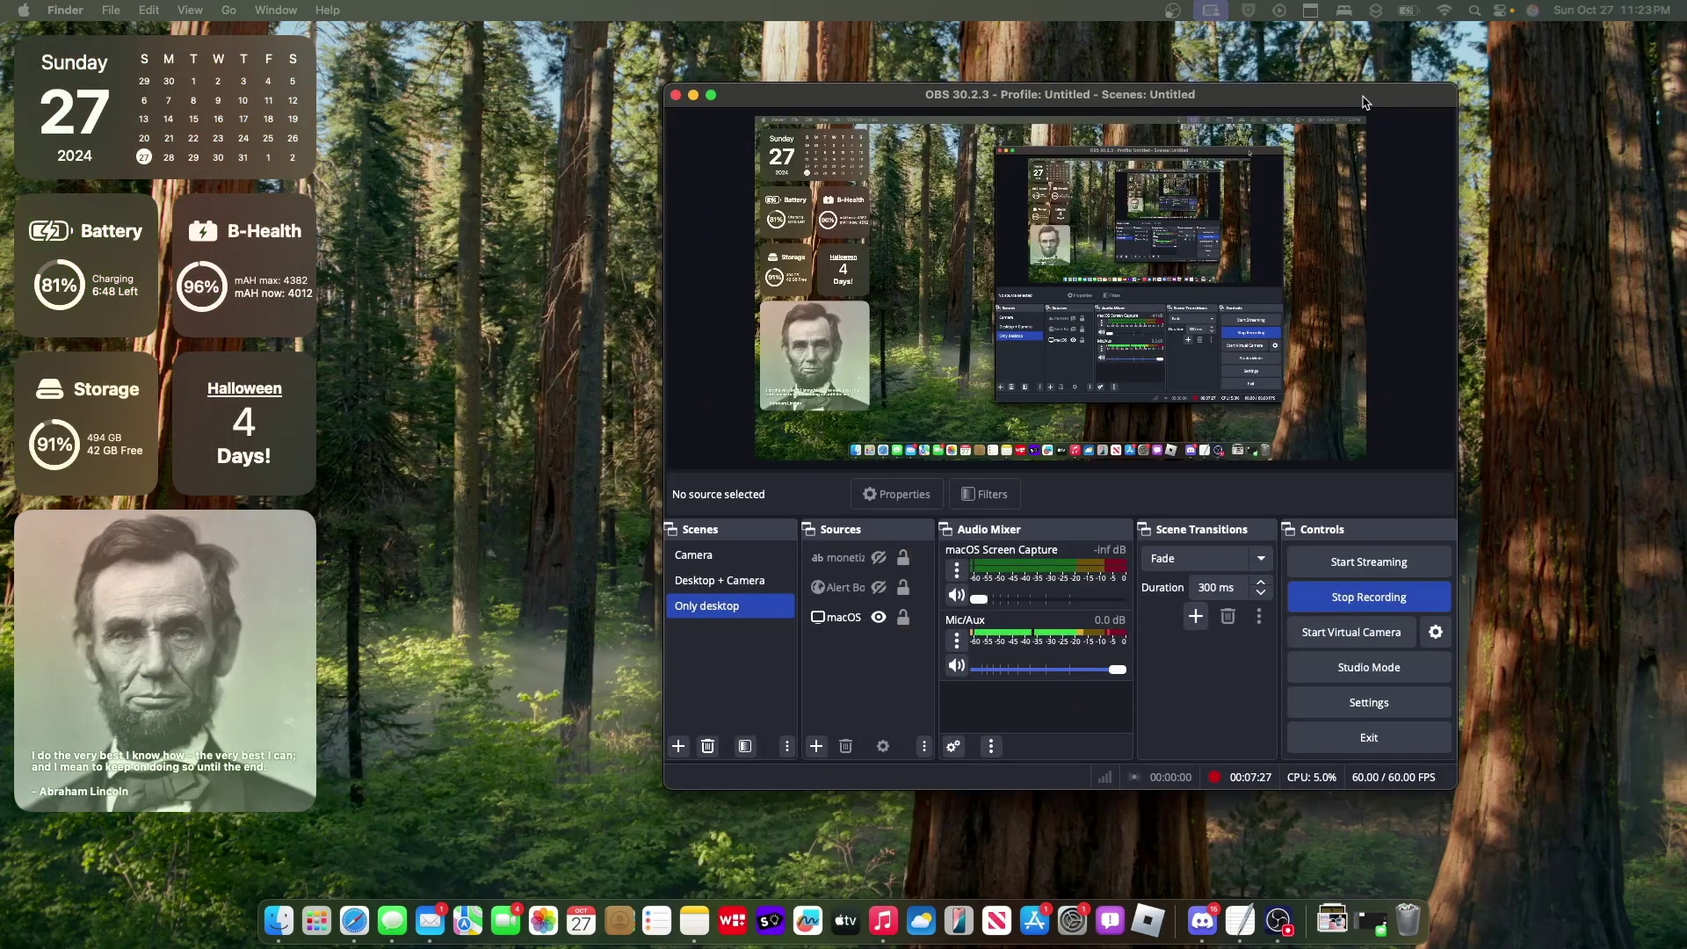
left_click(606, 444)
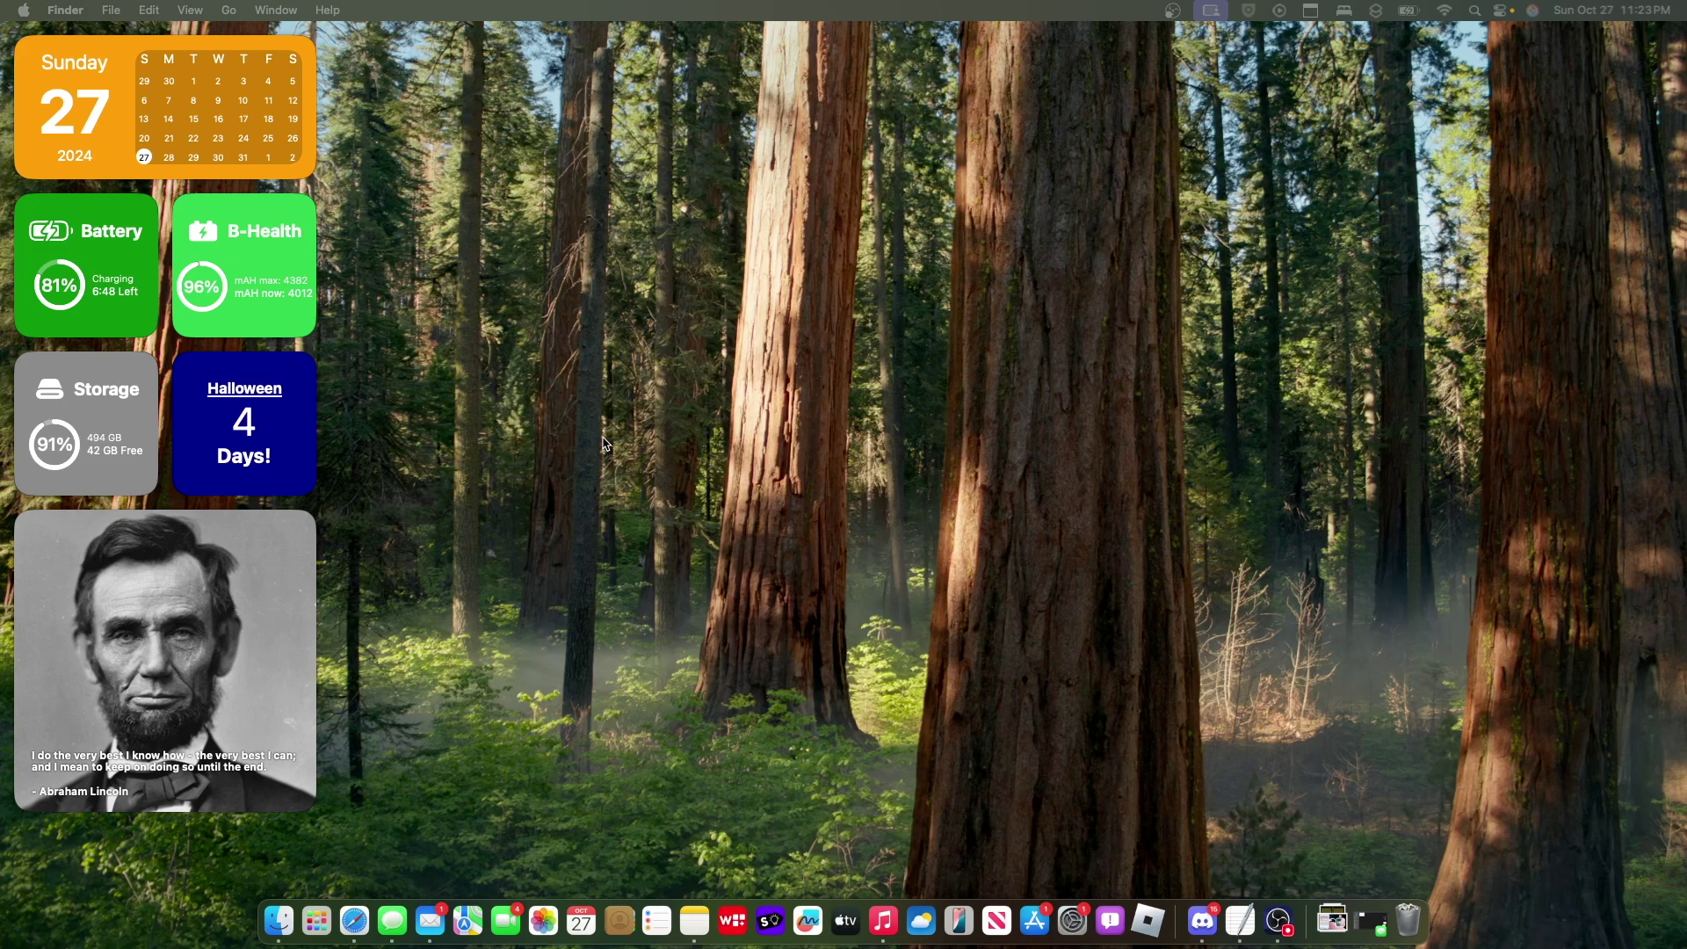
left_click_drag(548, 221, 1202, 696)
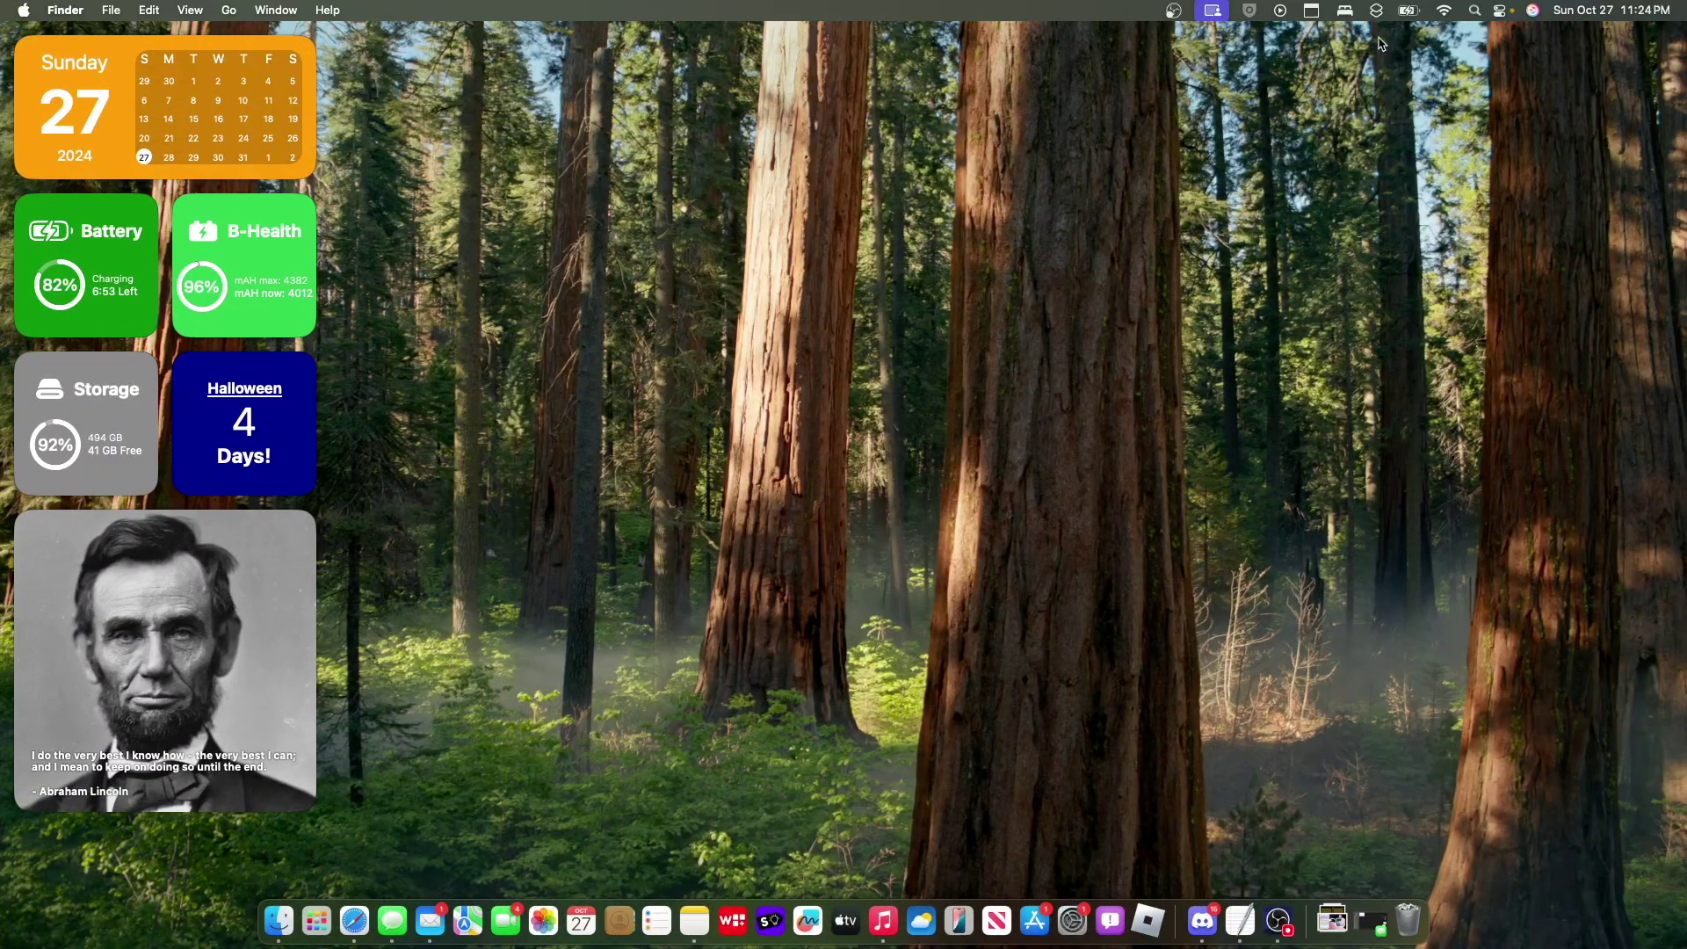
Step: Open Battery Settings from the menu-bar battery icon and set Low Power Mode to Always
left_click(1407, 12)
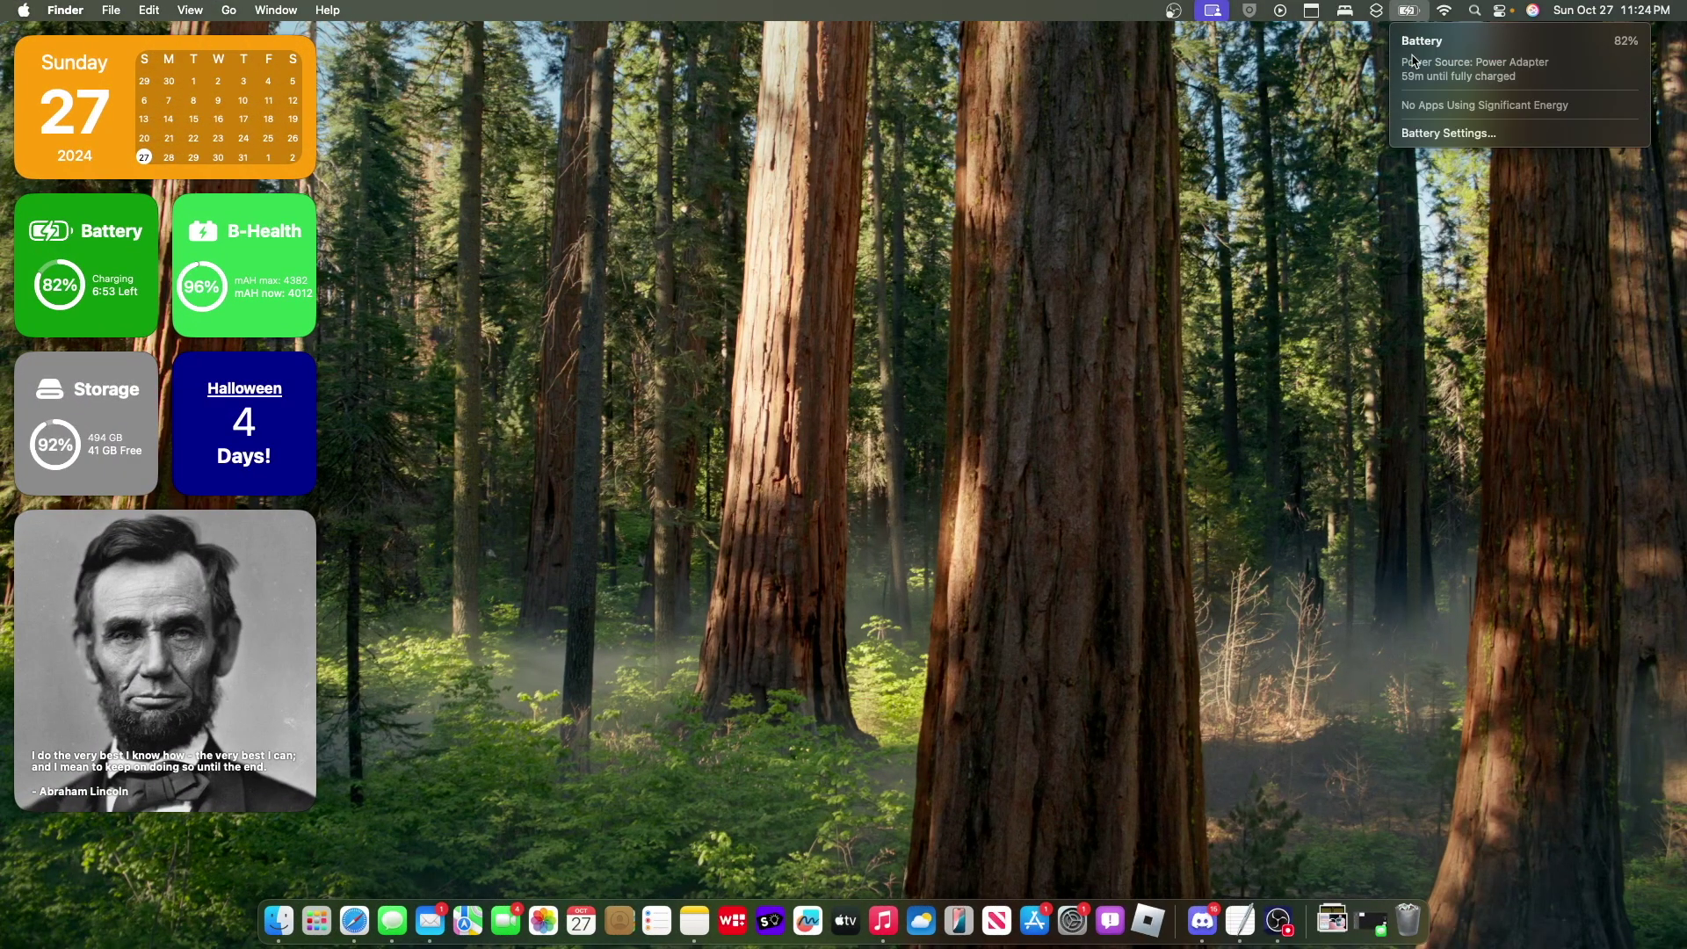
left_click(1445, 132)
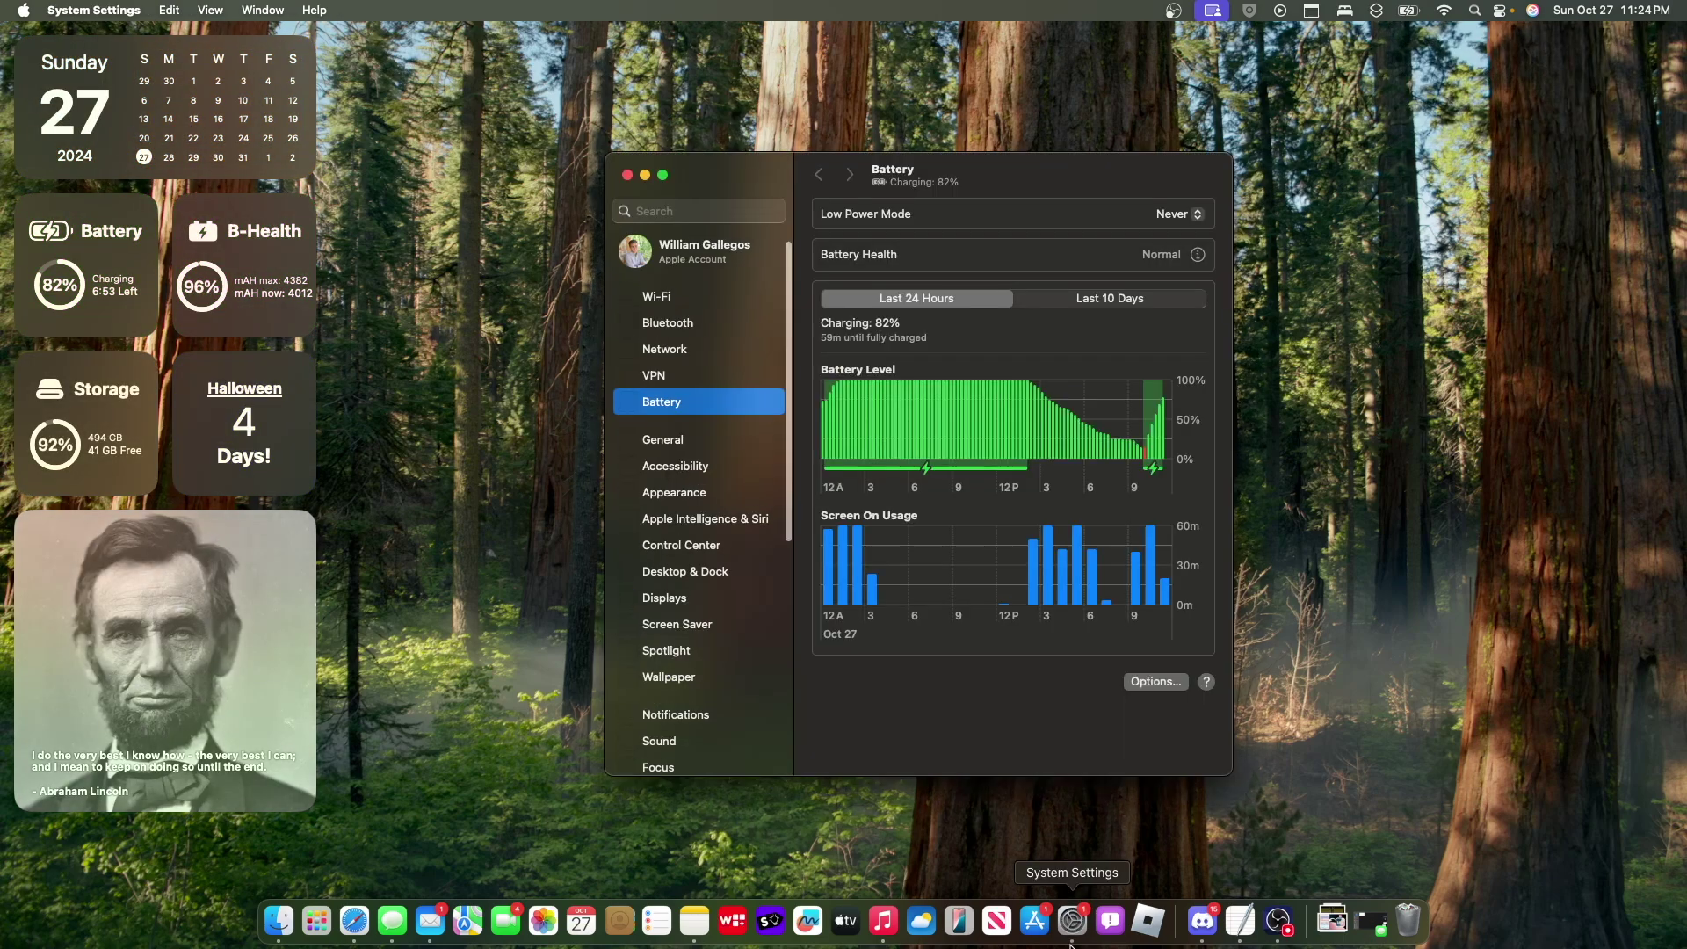
left_click(1182, 215)
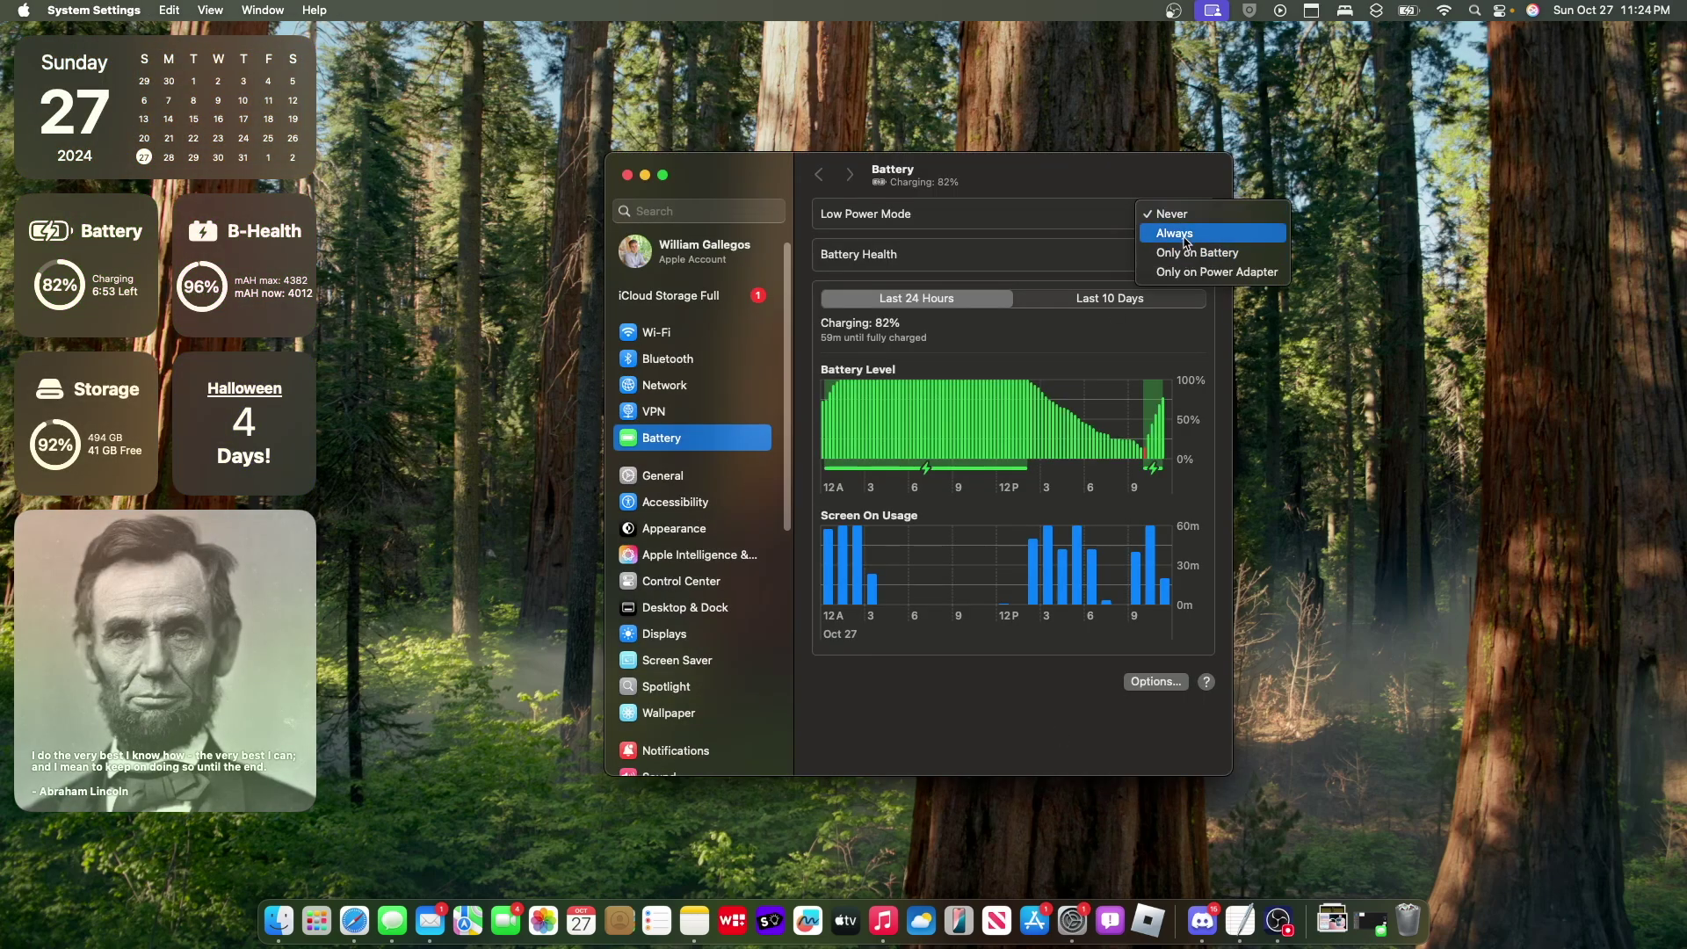
left_click(1187, 234)
Step: Switch the Low Power energy mode off from the menu-bar battery menu
left_click(1415, 12)
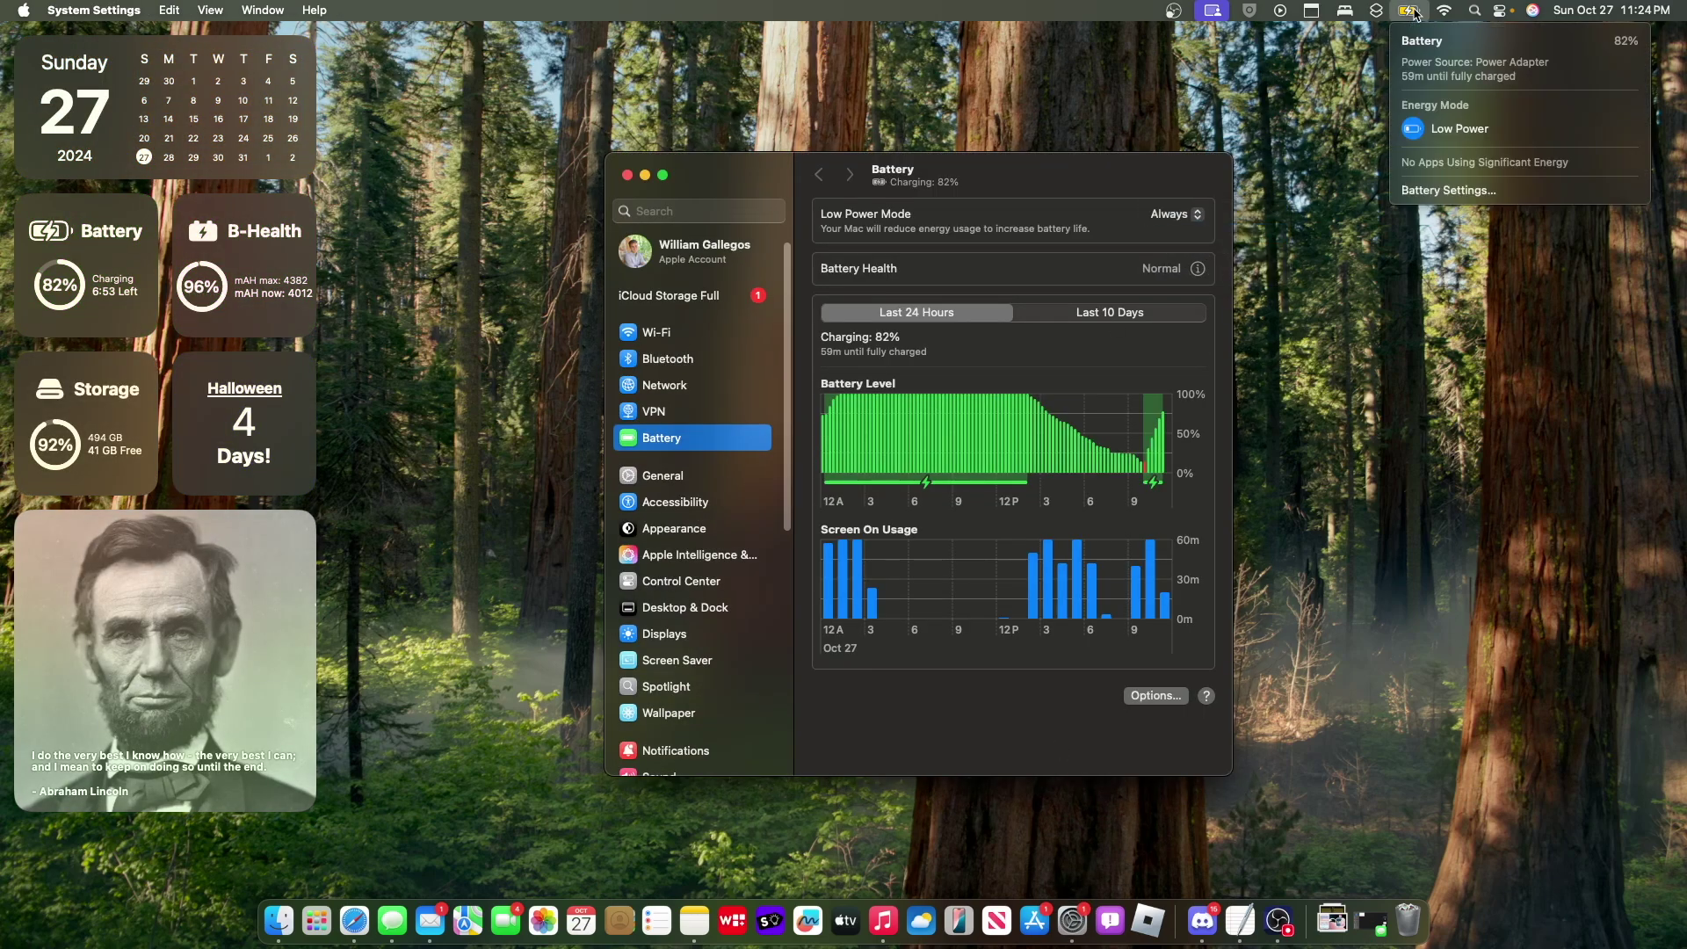
left_click(1432, 138)
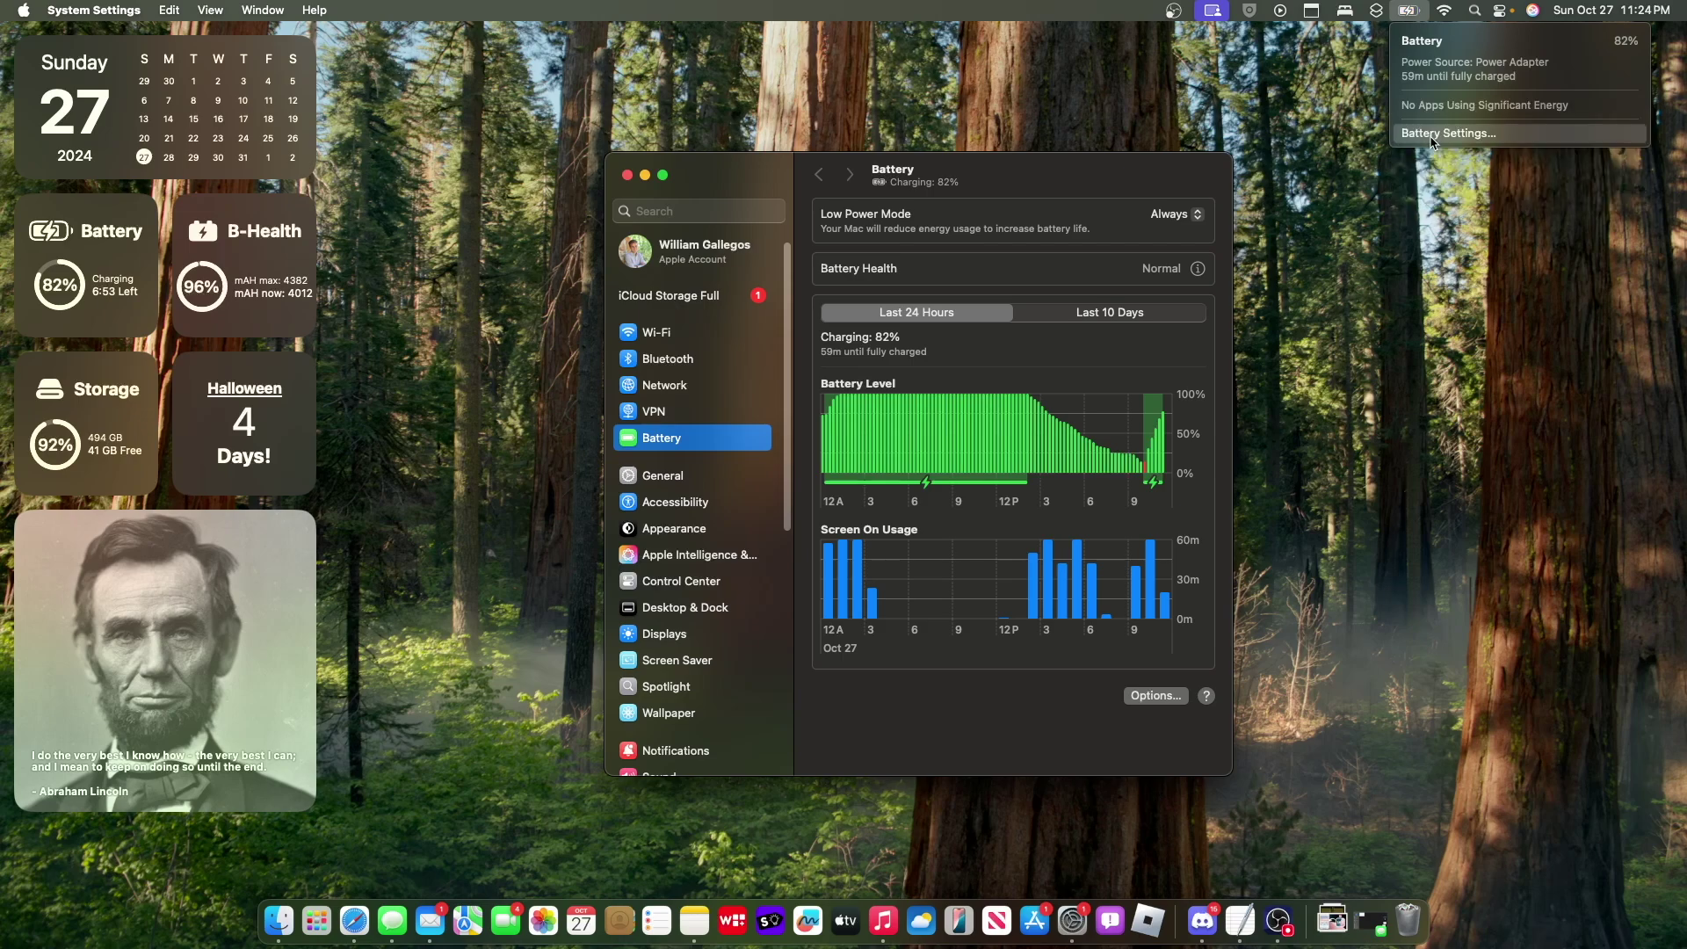
left_click(1409, 14)
left_click(1409, 15)
left_click(1407, 17)
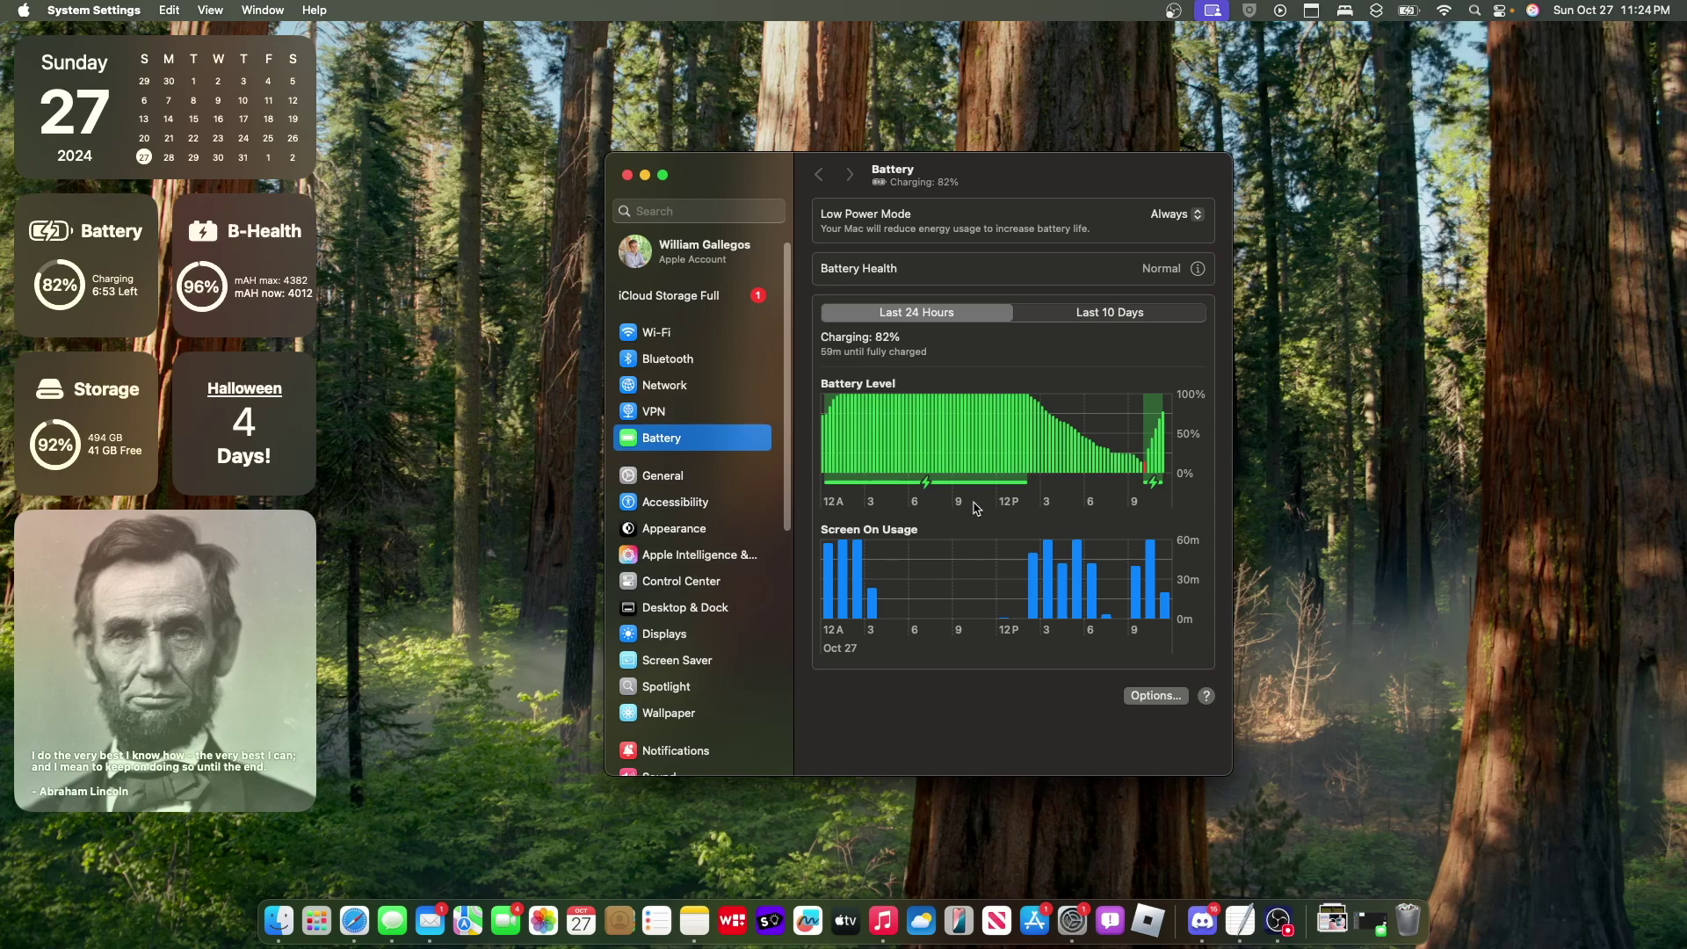
Step: In Control Center settings, set Battery's Show Energy Mode to Always
left_click(677, 582)
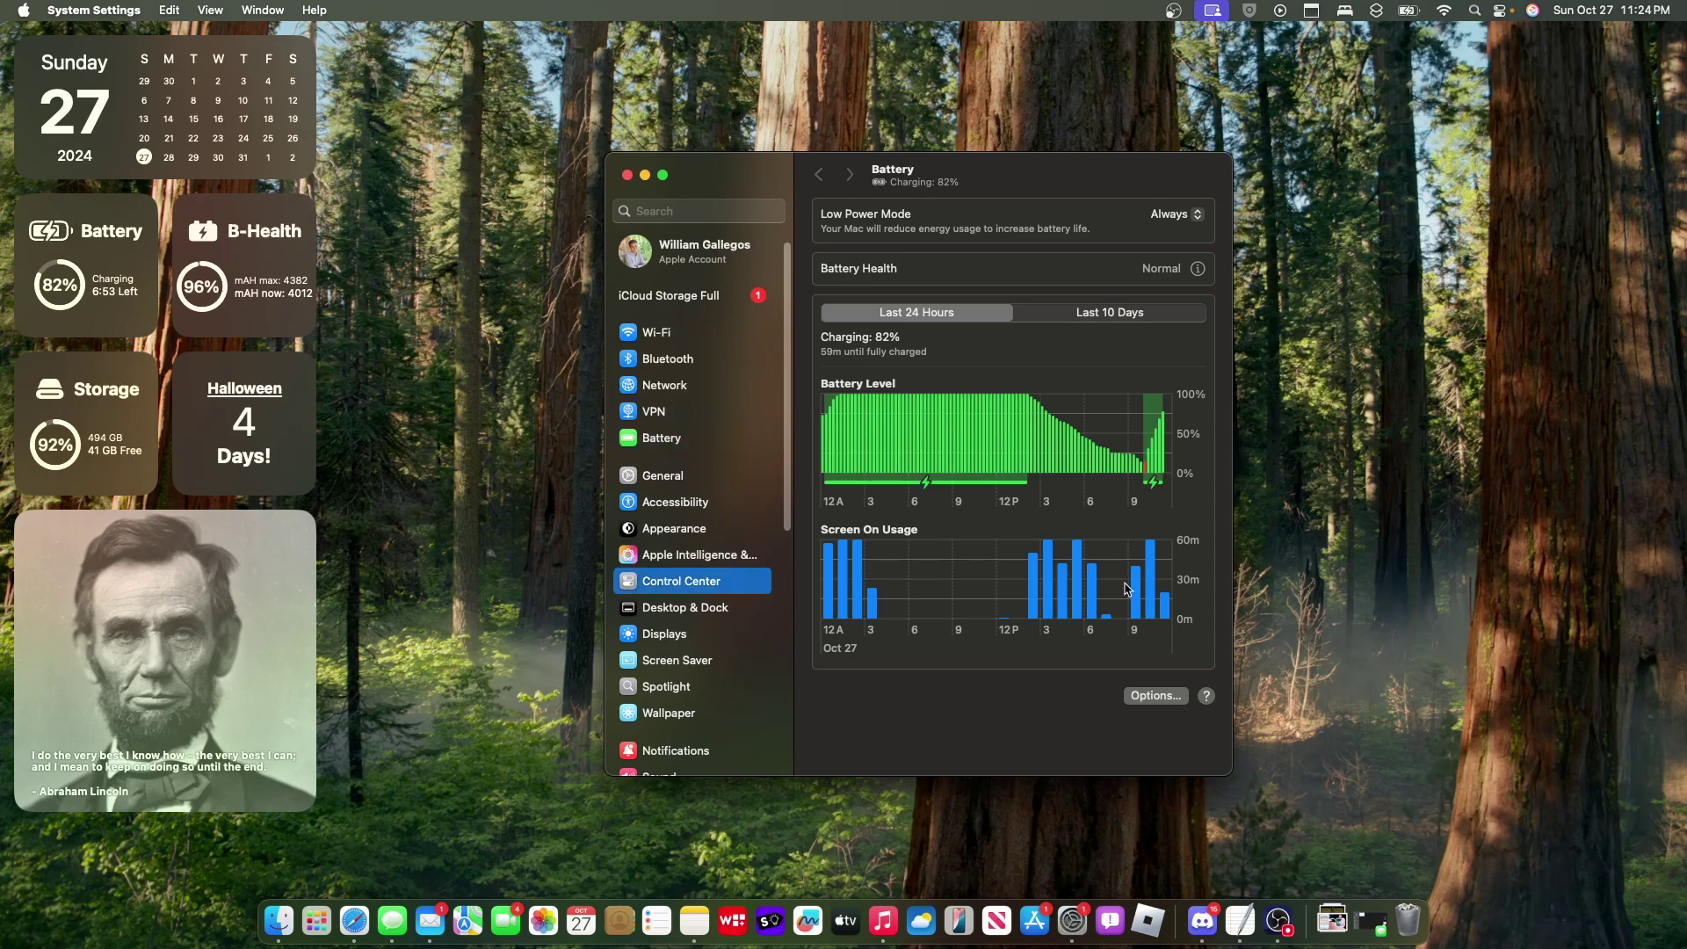
scroll(1116, 615, "down", 10)
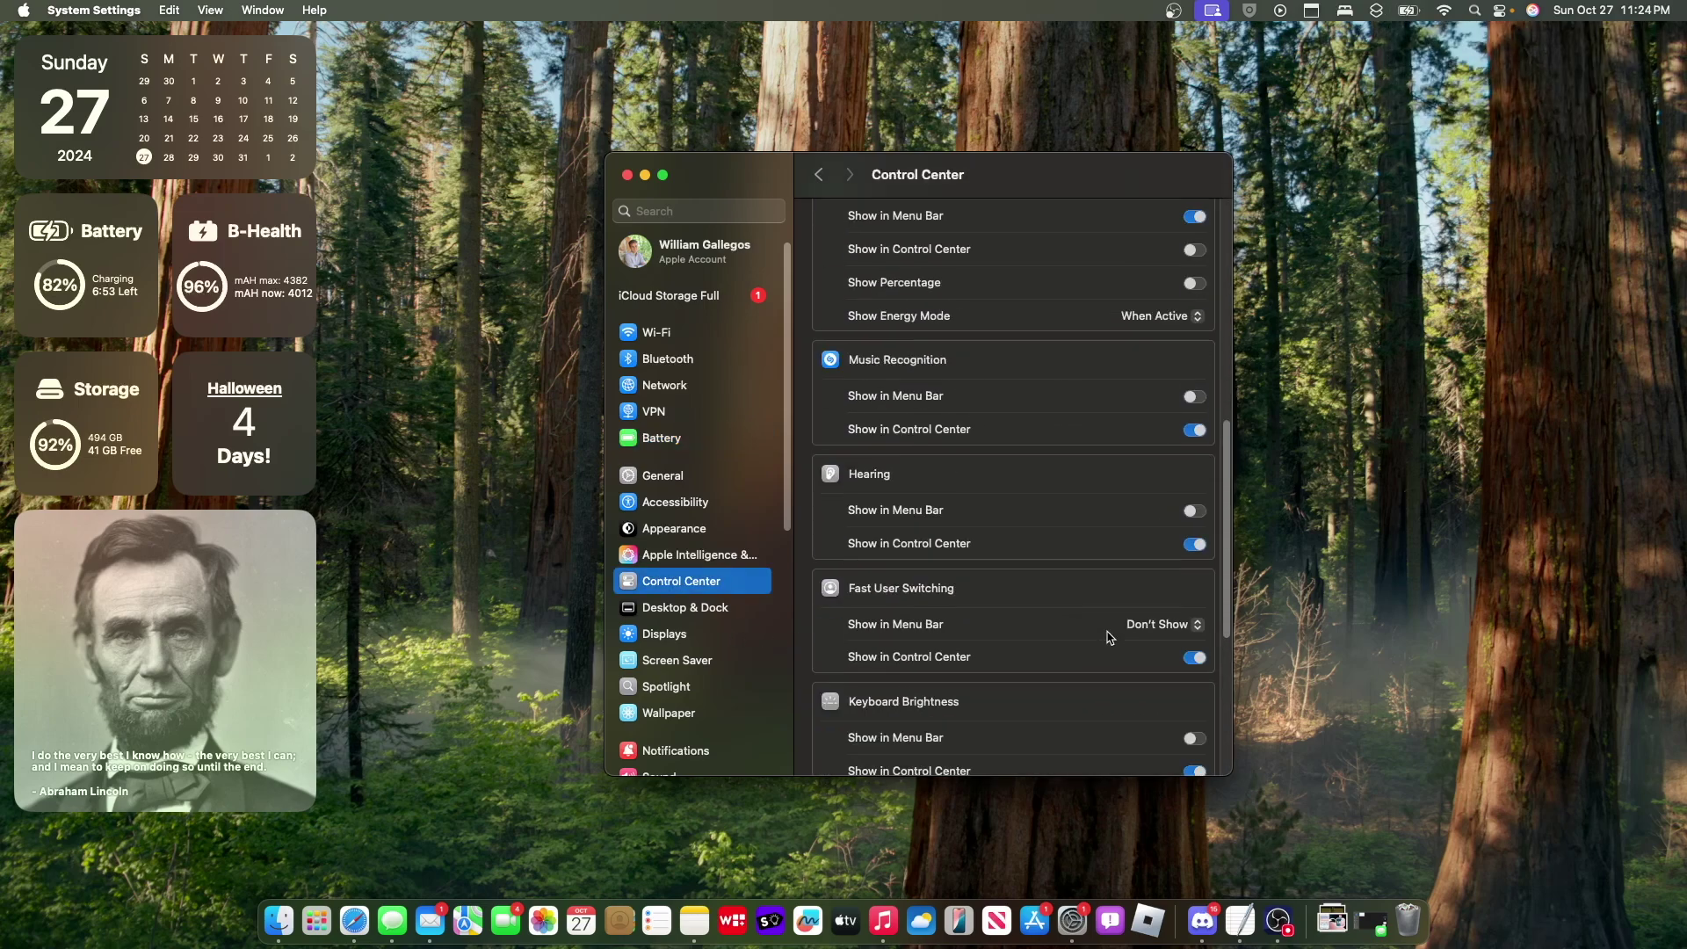
scroll(1109, 637, "up", 5)
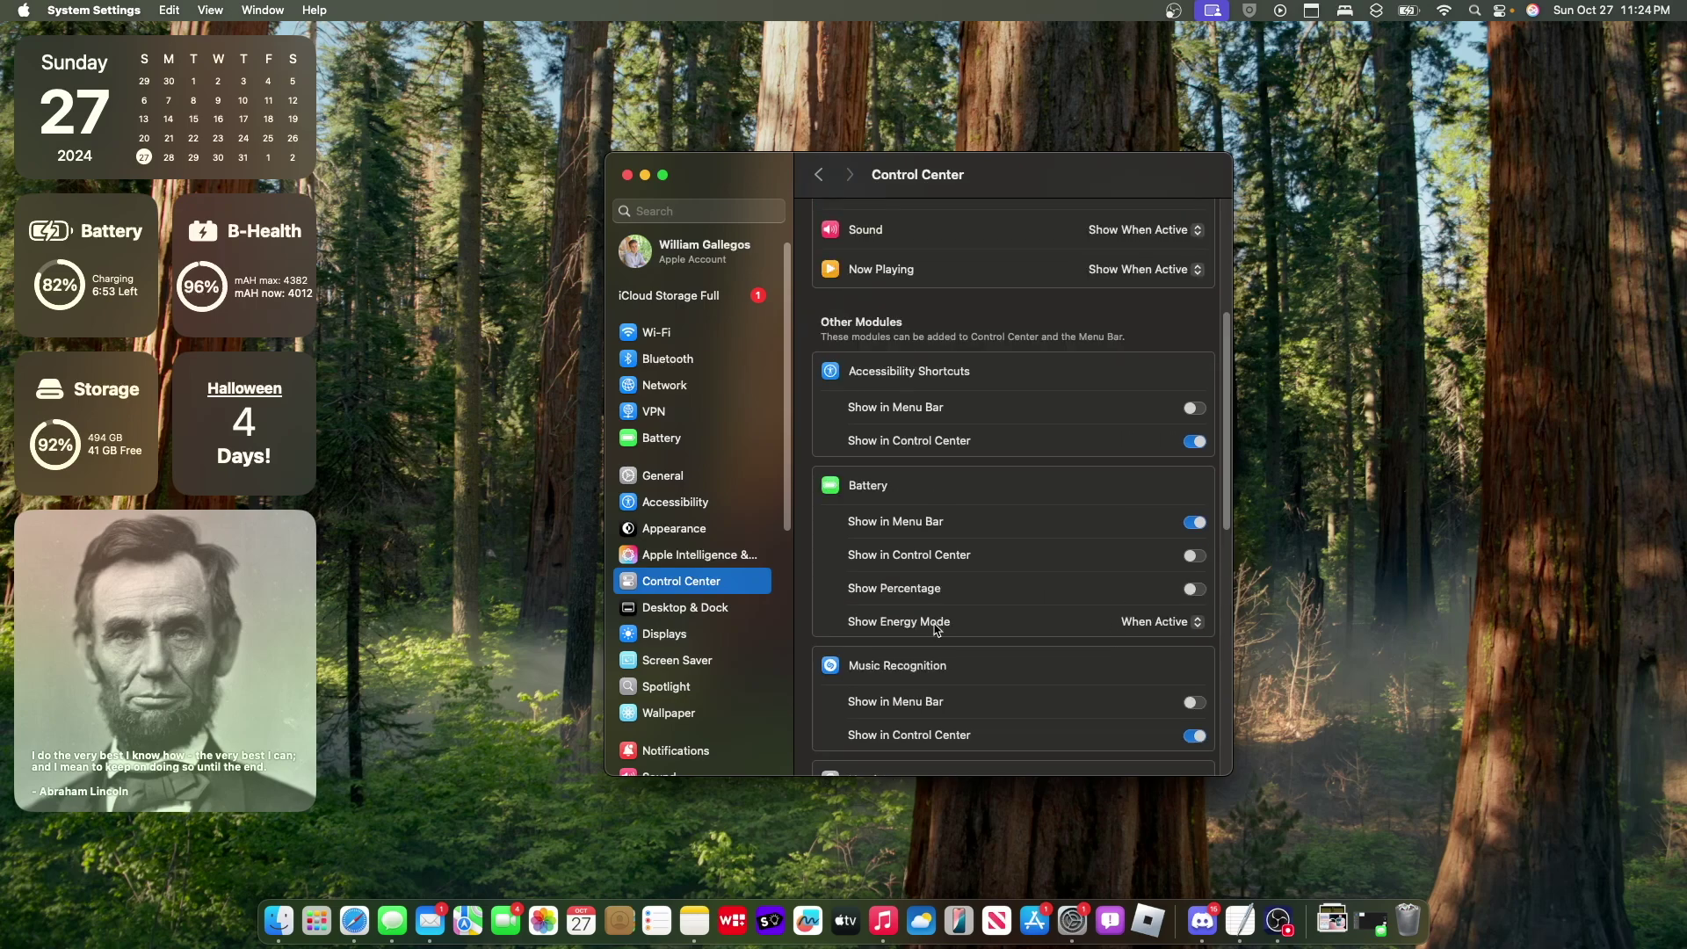
left_click(1156, 622)
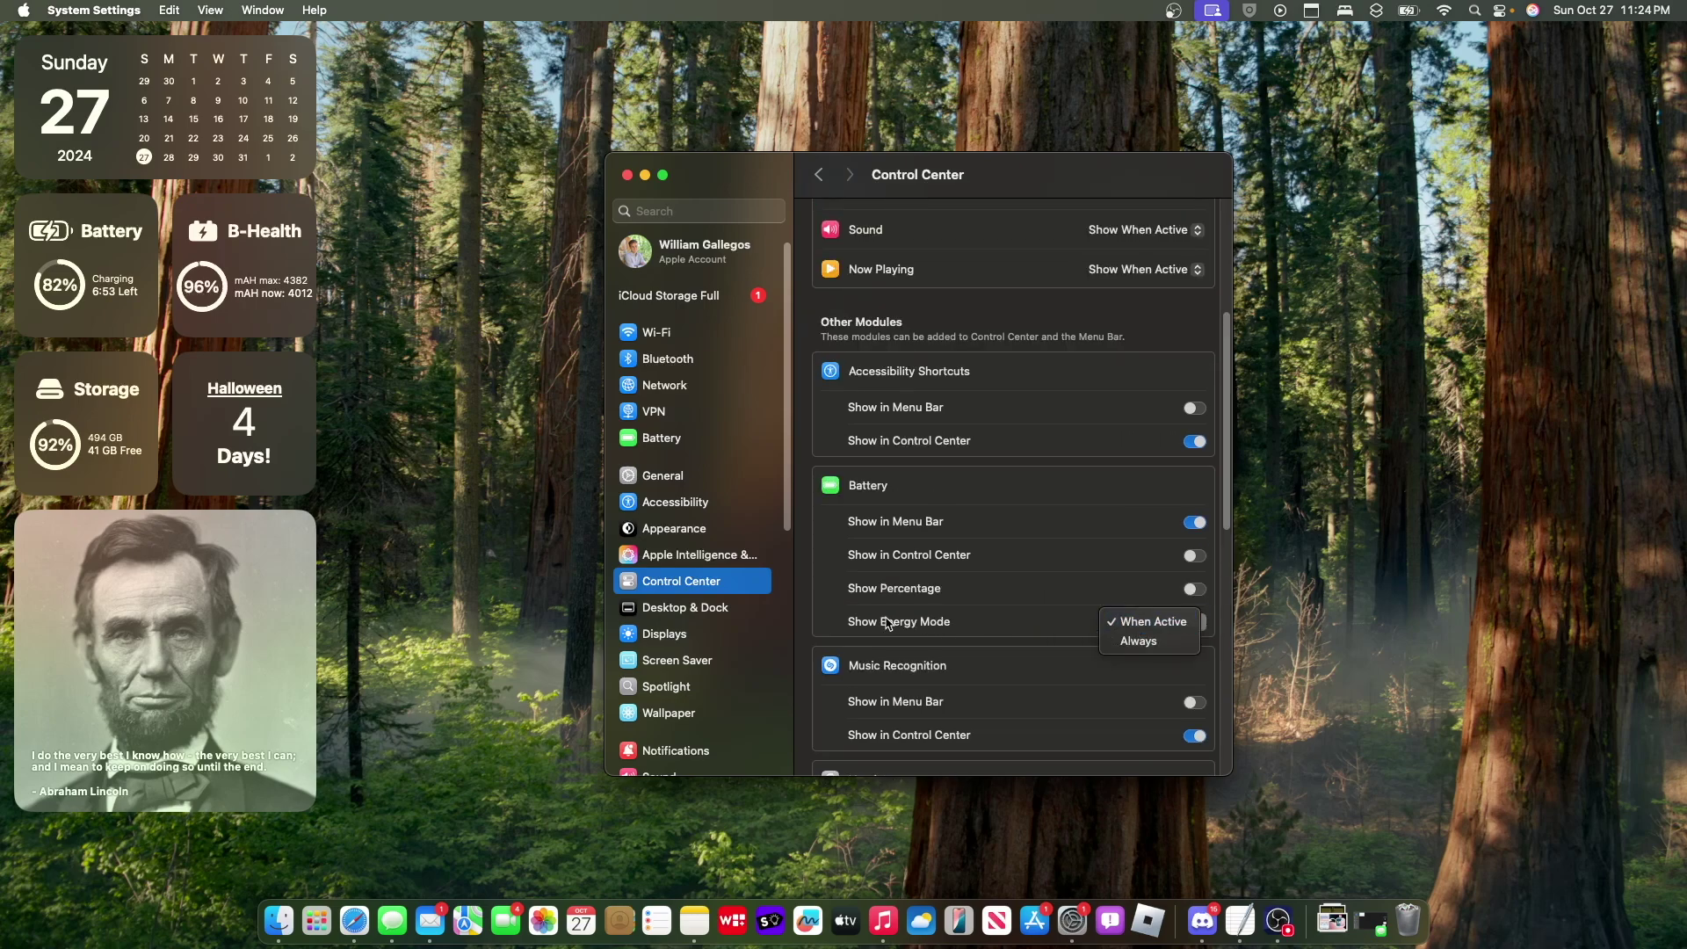
left_click(1153, 641)
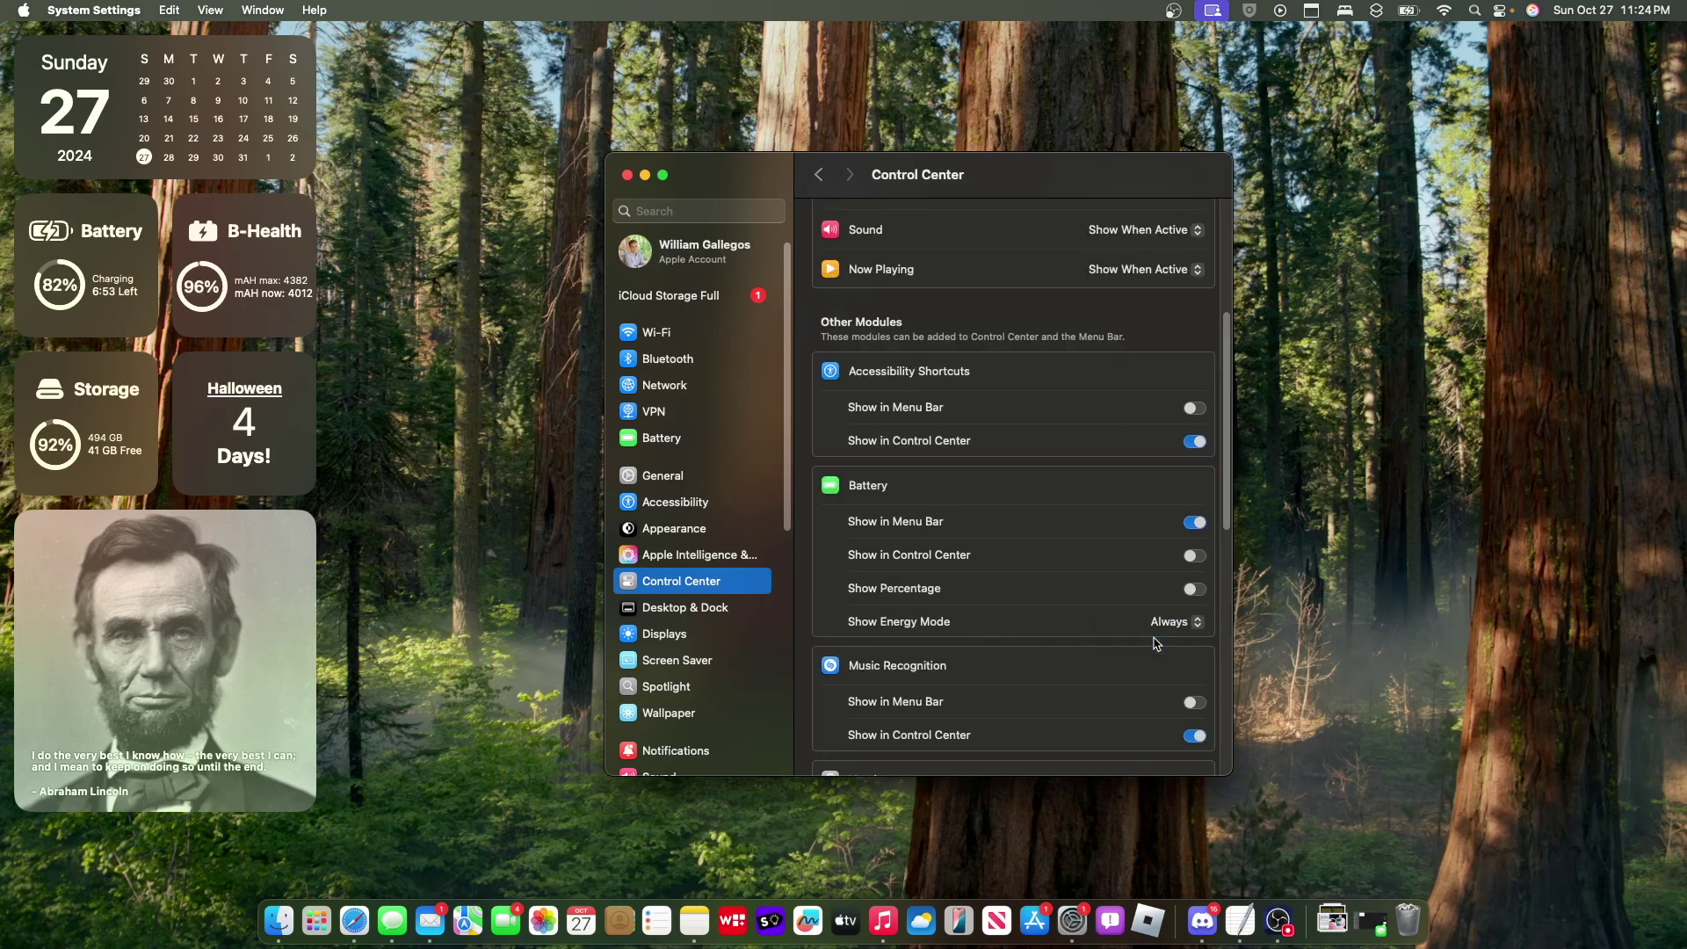
Step: Confirm the battery menu shows the energy mode, keeping Show Energy Mode at Always
left_click(1413, 9)
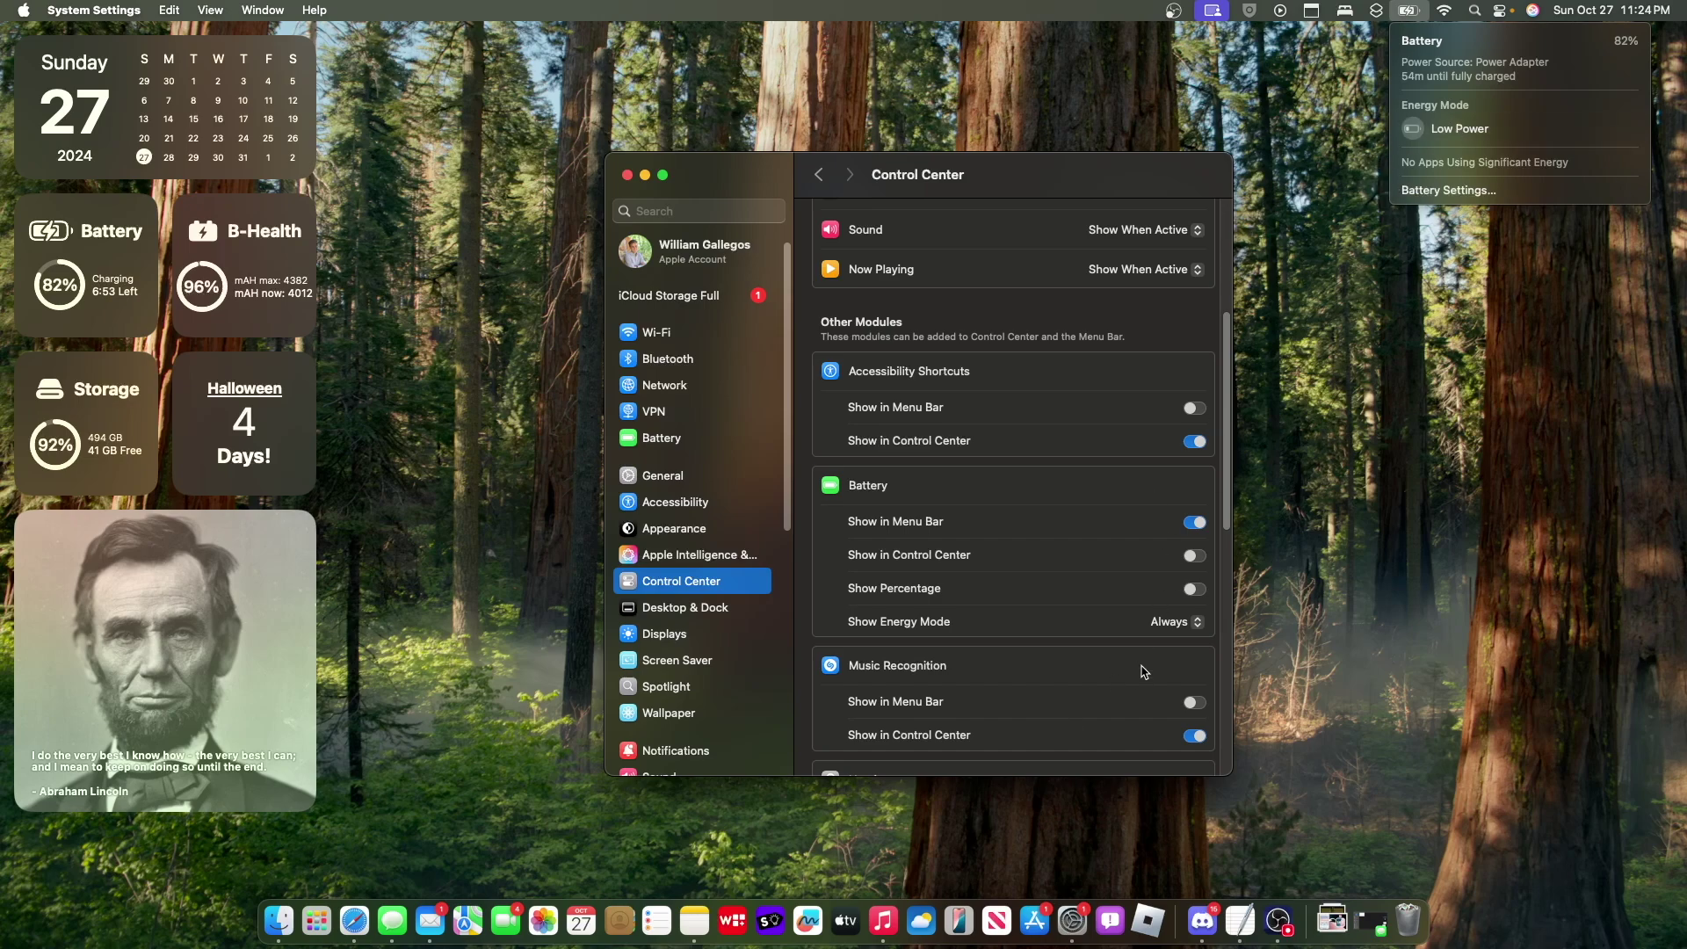
left_click(1179, 620)
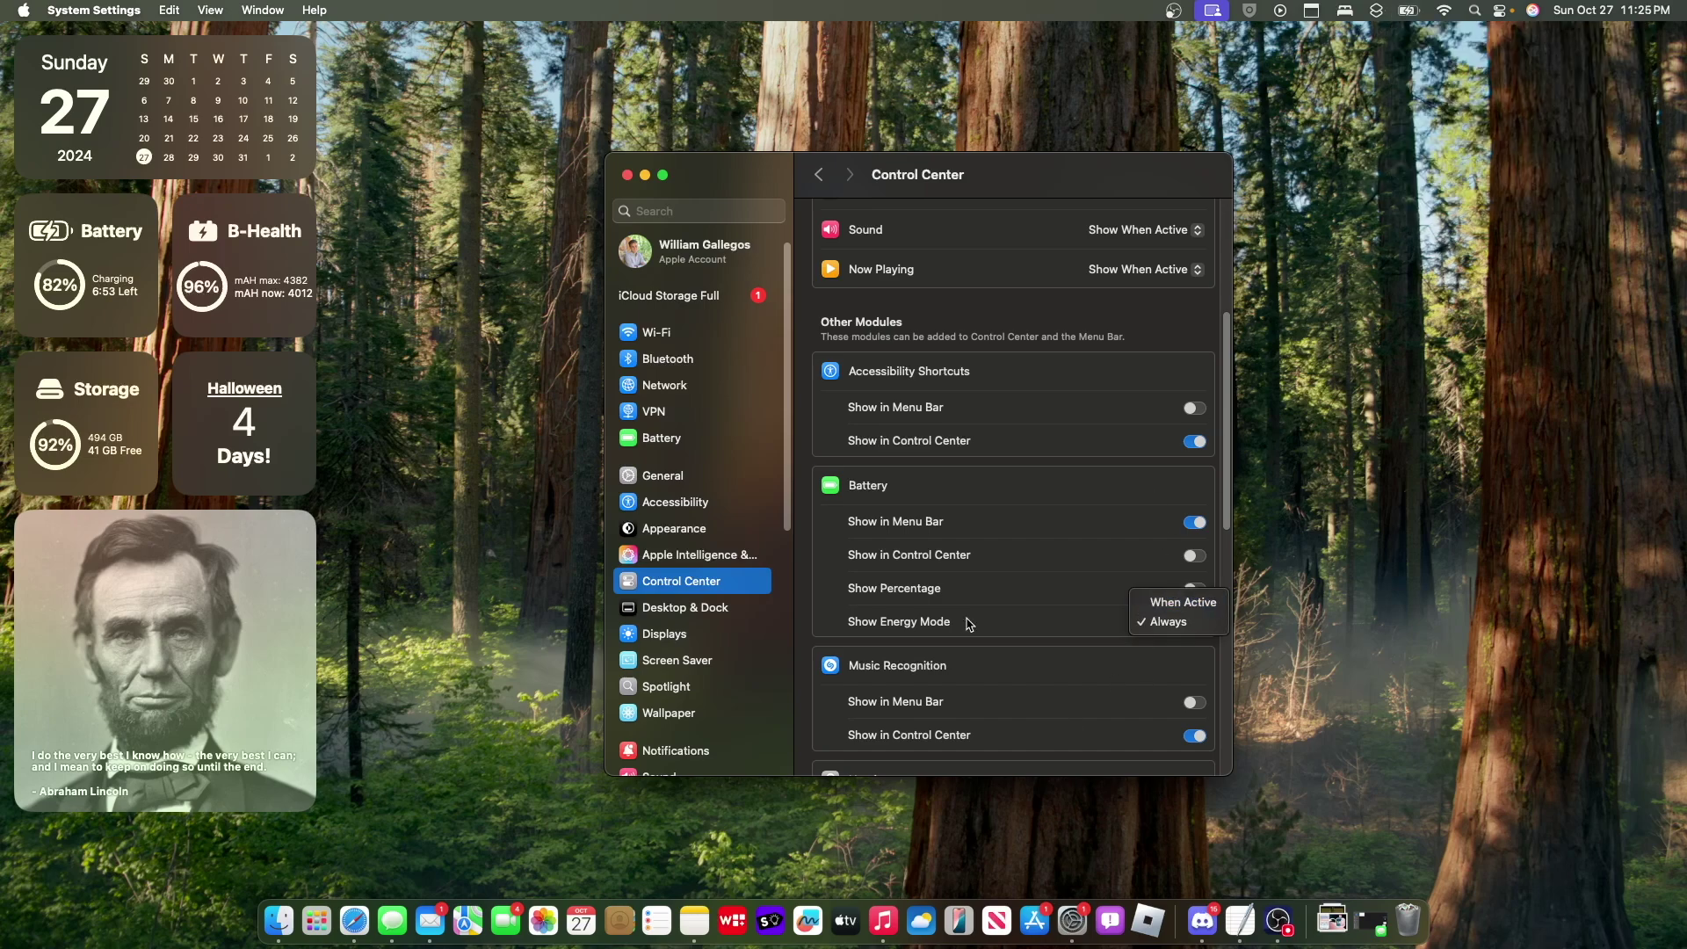
left_click(1187, 630)
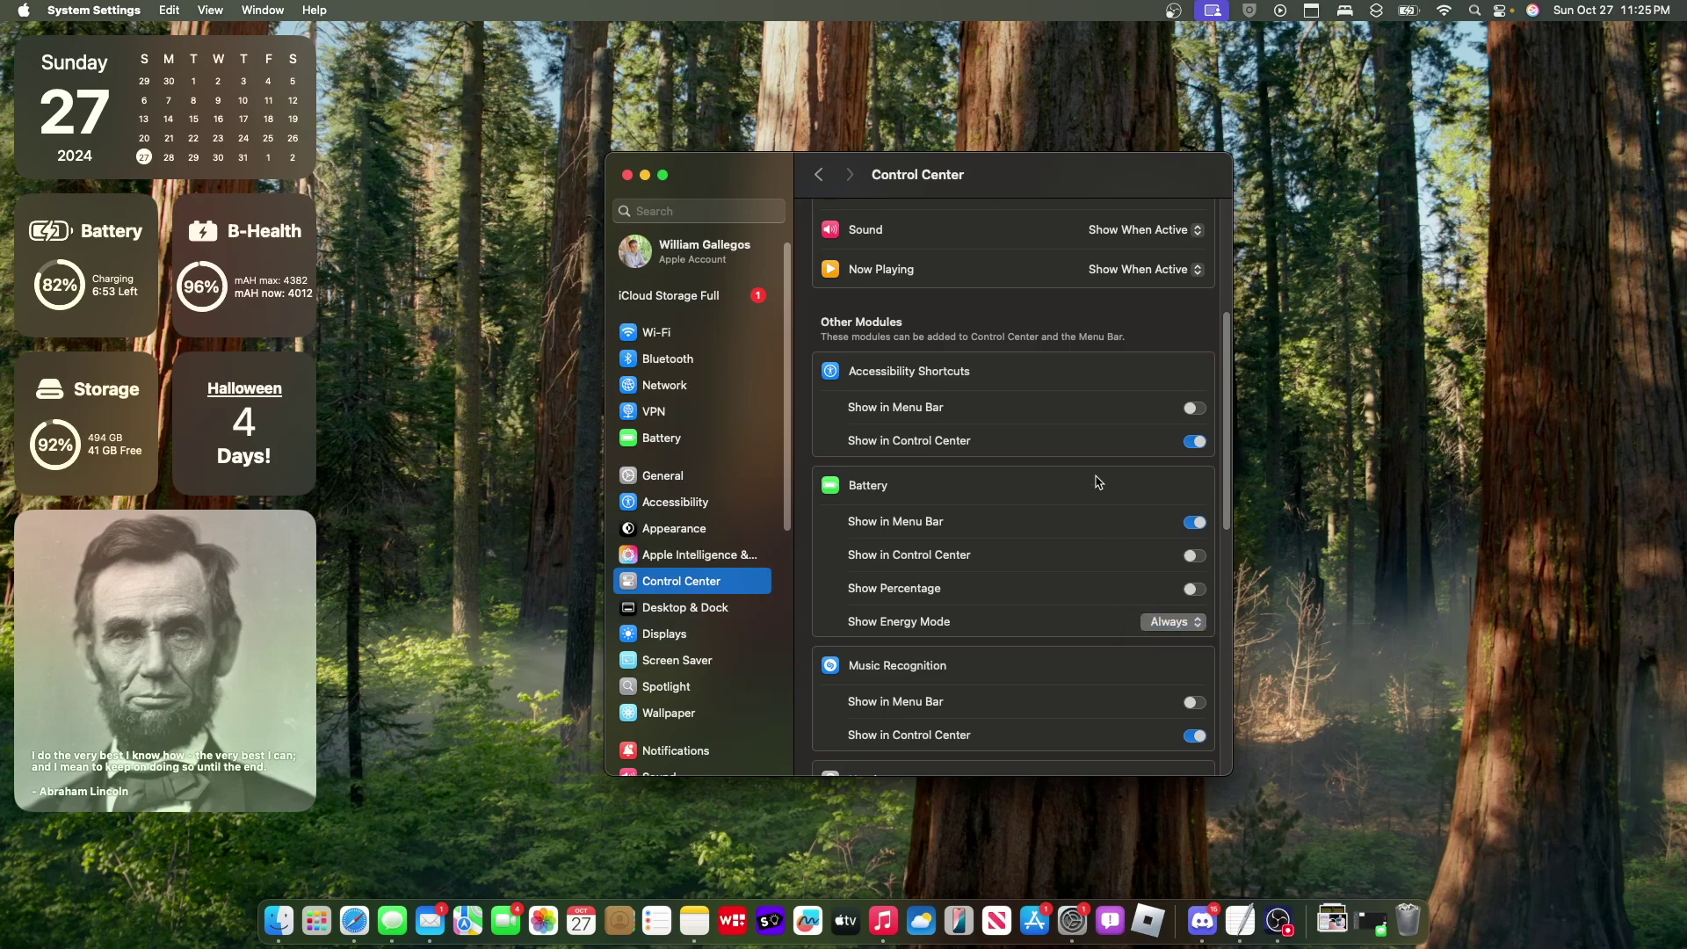
left_click(1419, 11)
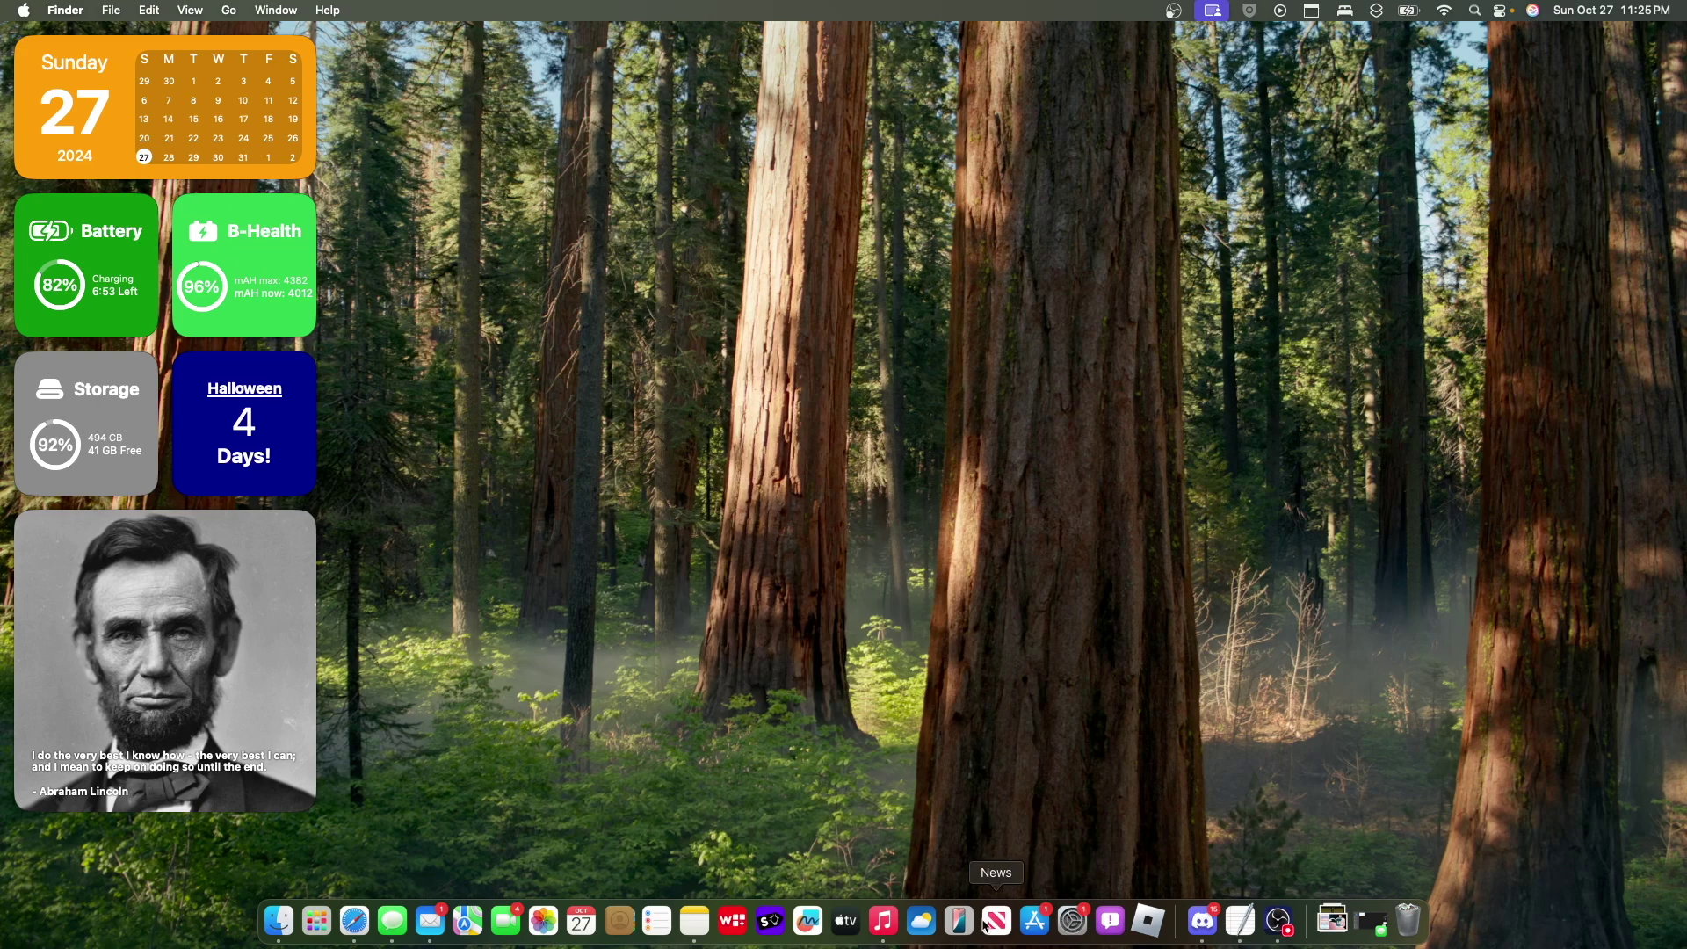
Step: Launch iPhone Mirroring for the iPhone 14 Pro and move its window to the screen centre
left_click(957, 922)
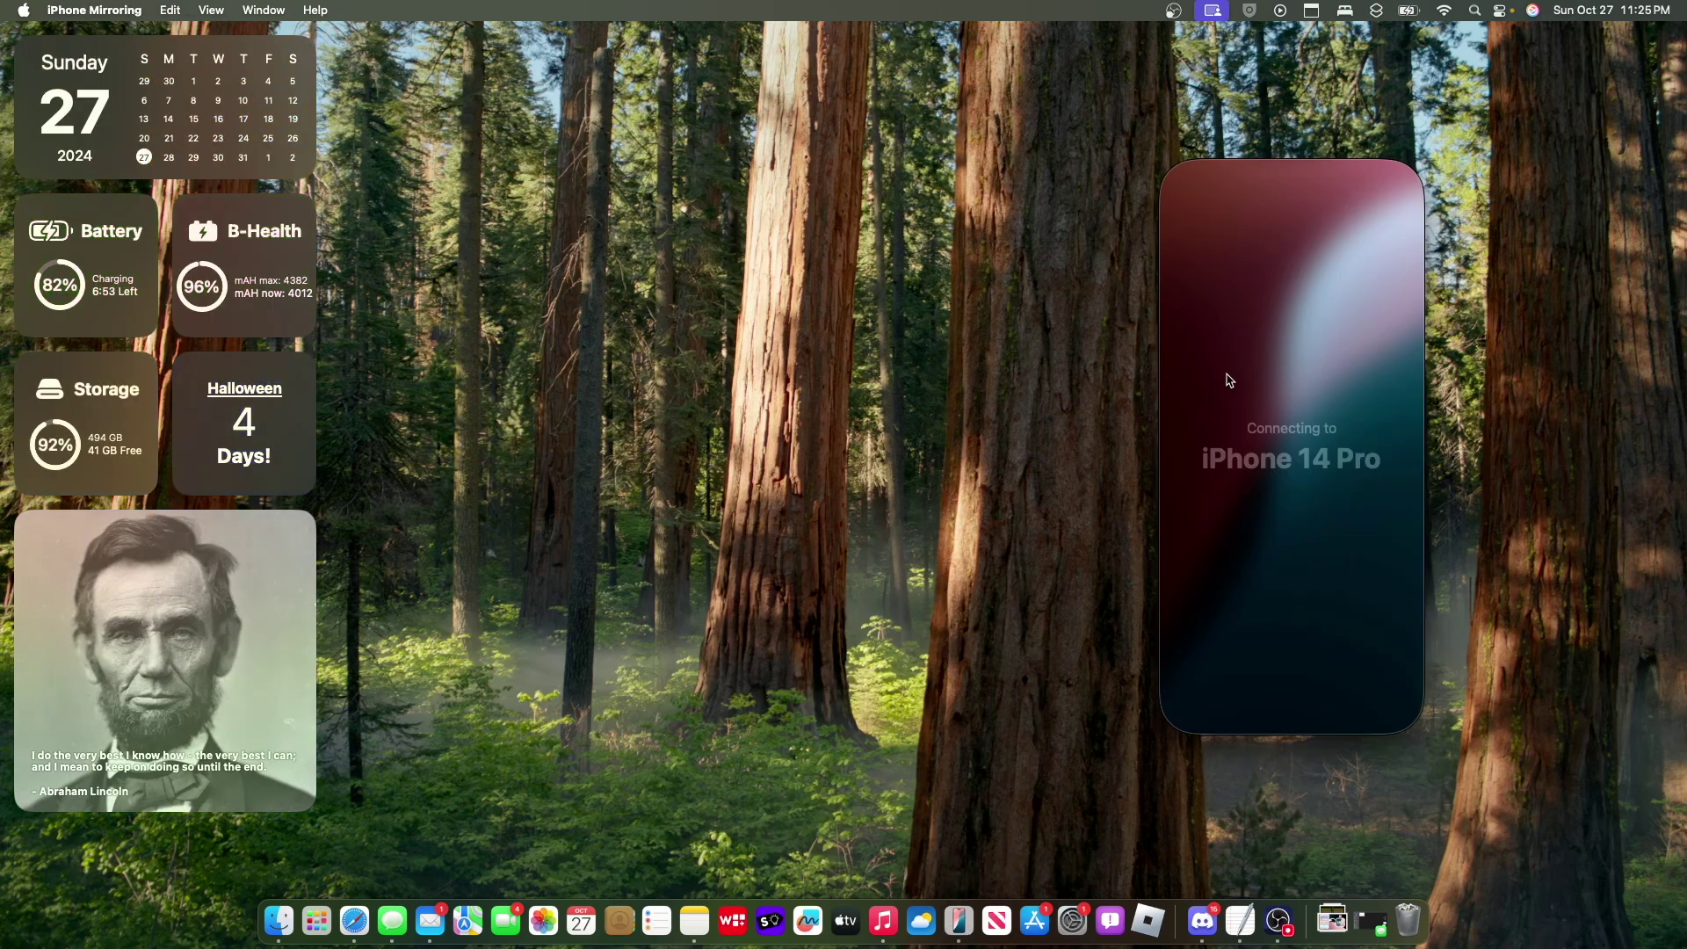
left_click_drag(1277, 180, 882, 178)
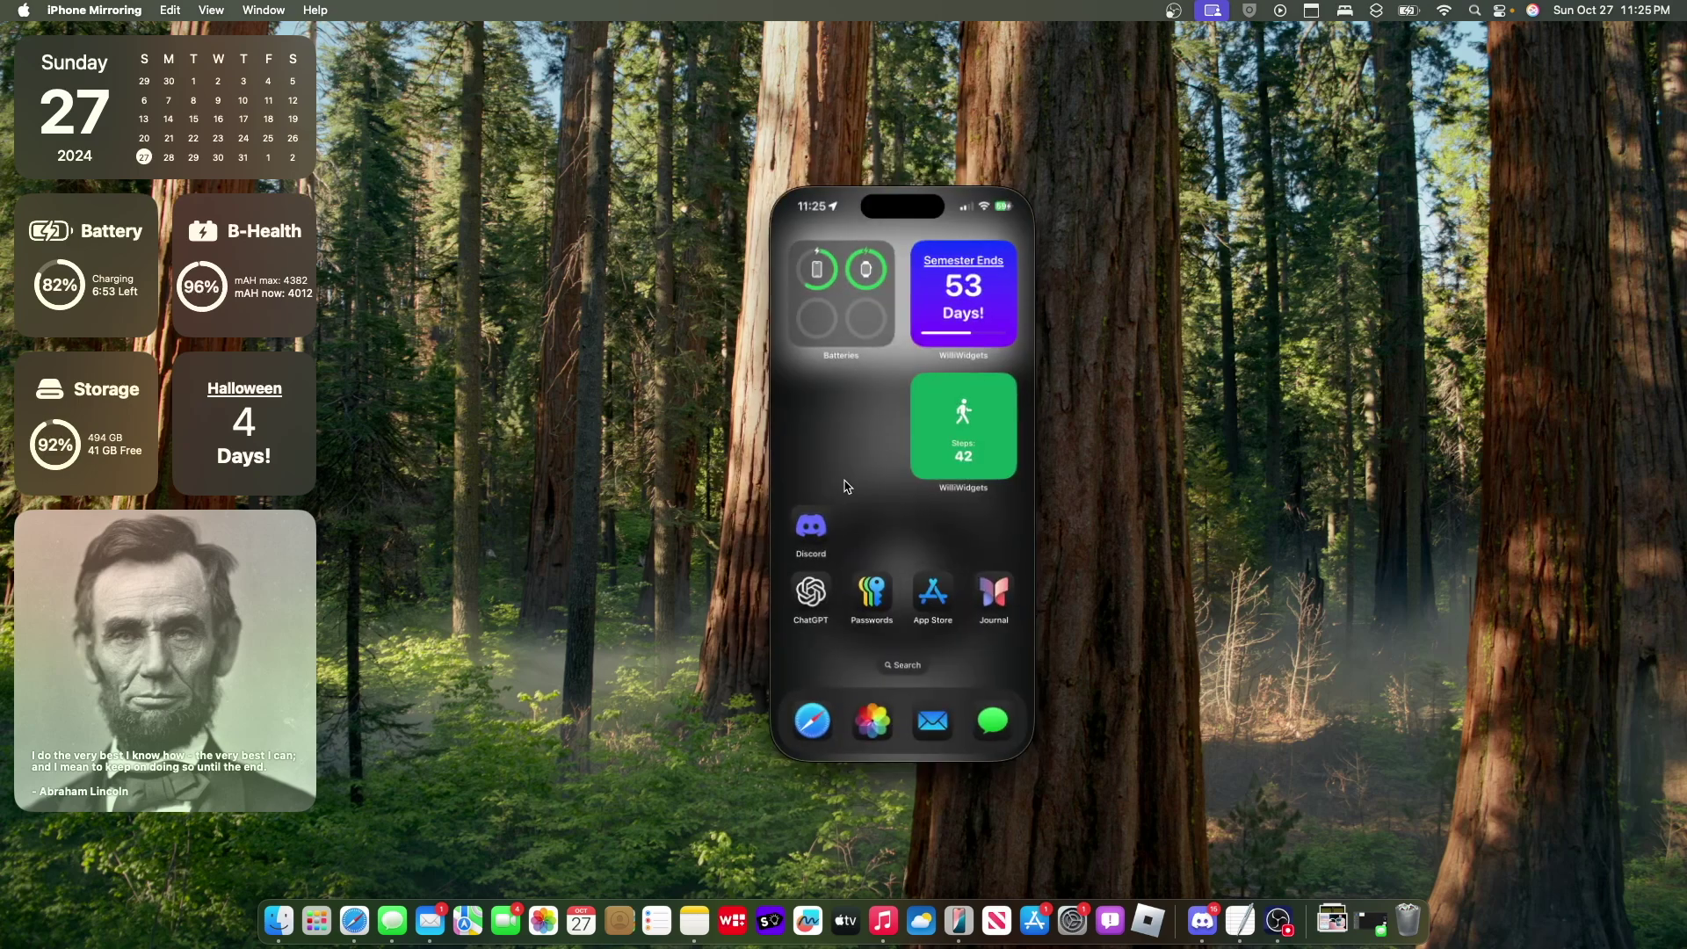
scroll(848, 486, "up", 3)
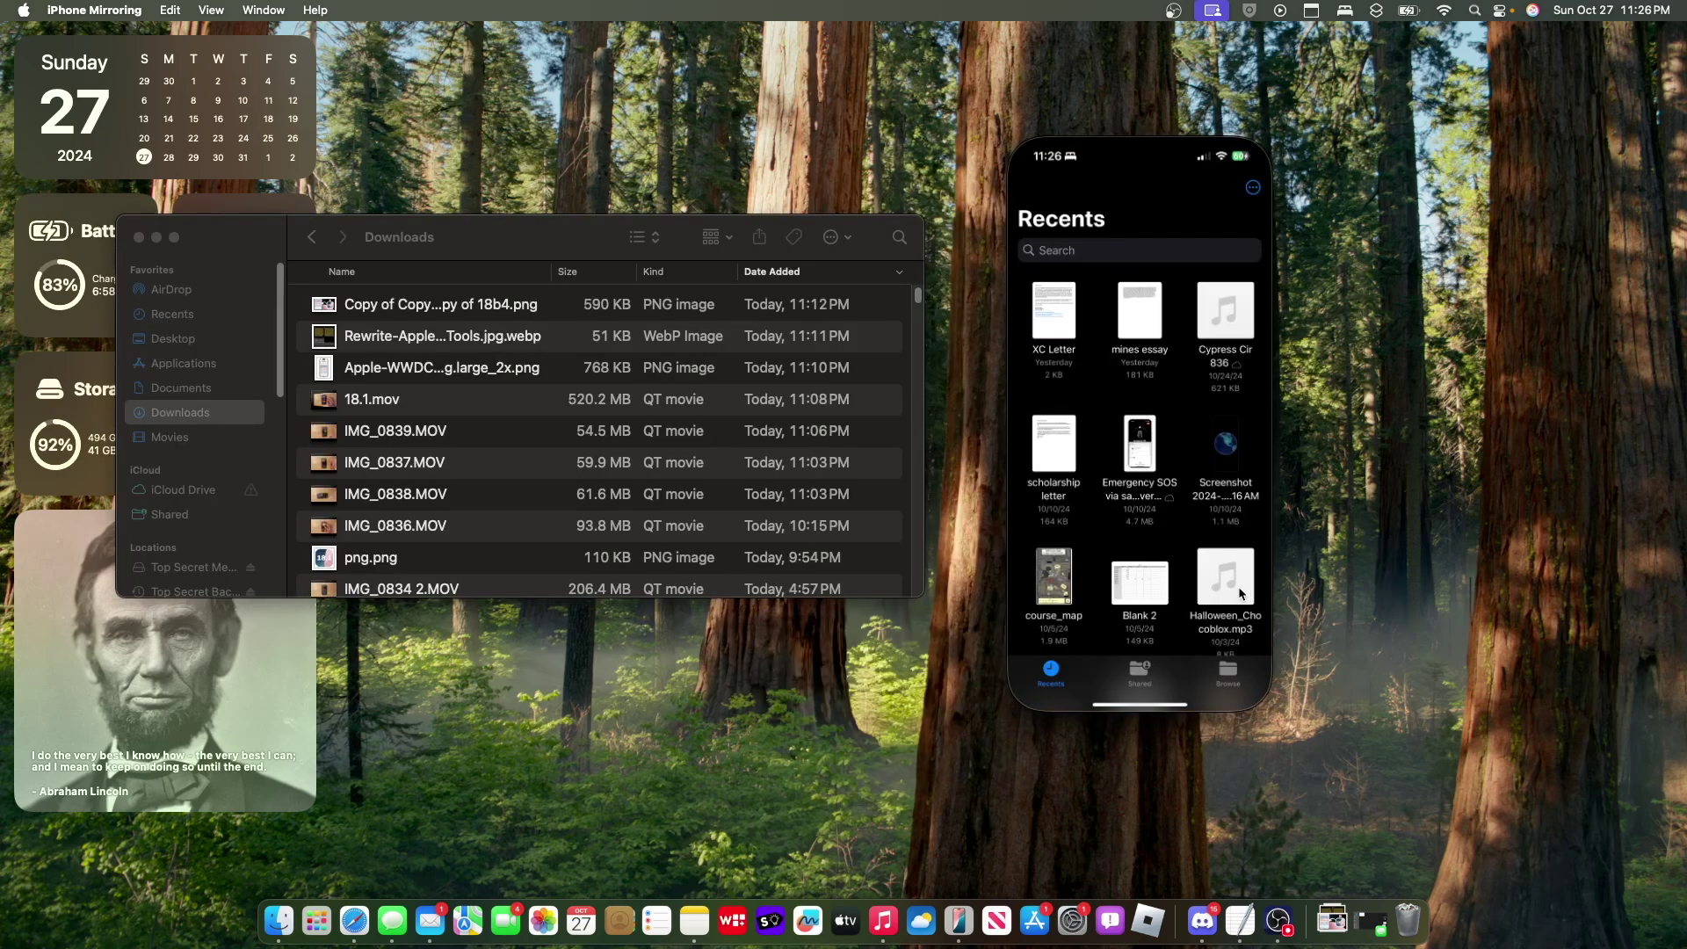
Step: Copy Halloween_Chocoblox.mp3 from the phone into Downloads and Quick Look the 18b4 PNG
left_click_drag(1237, 586, 562, 380)
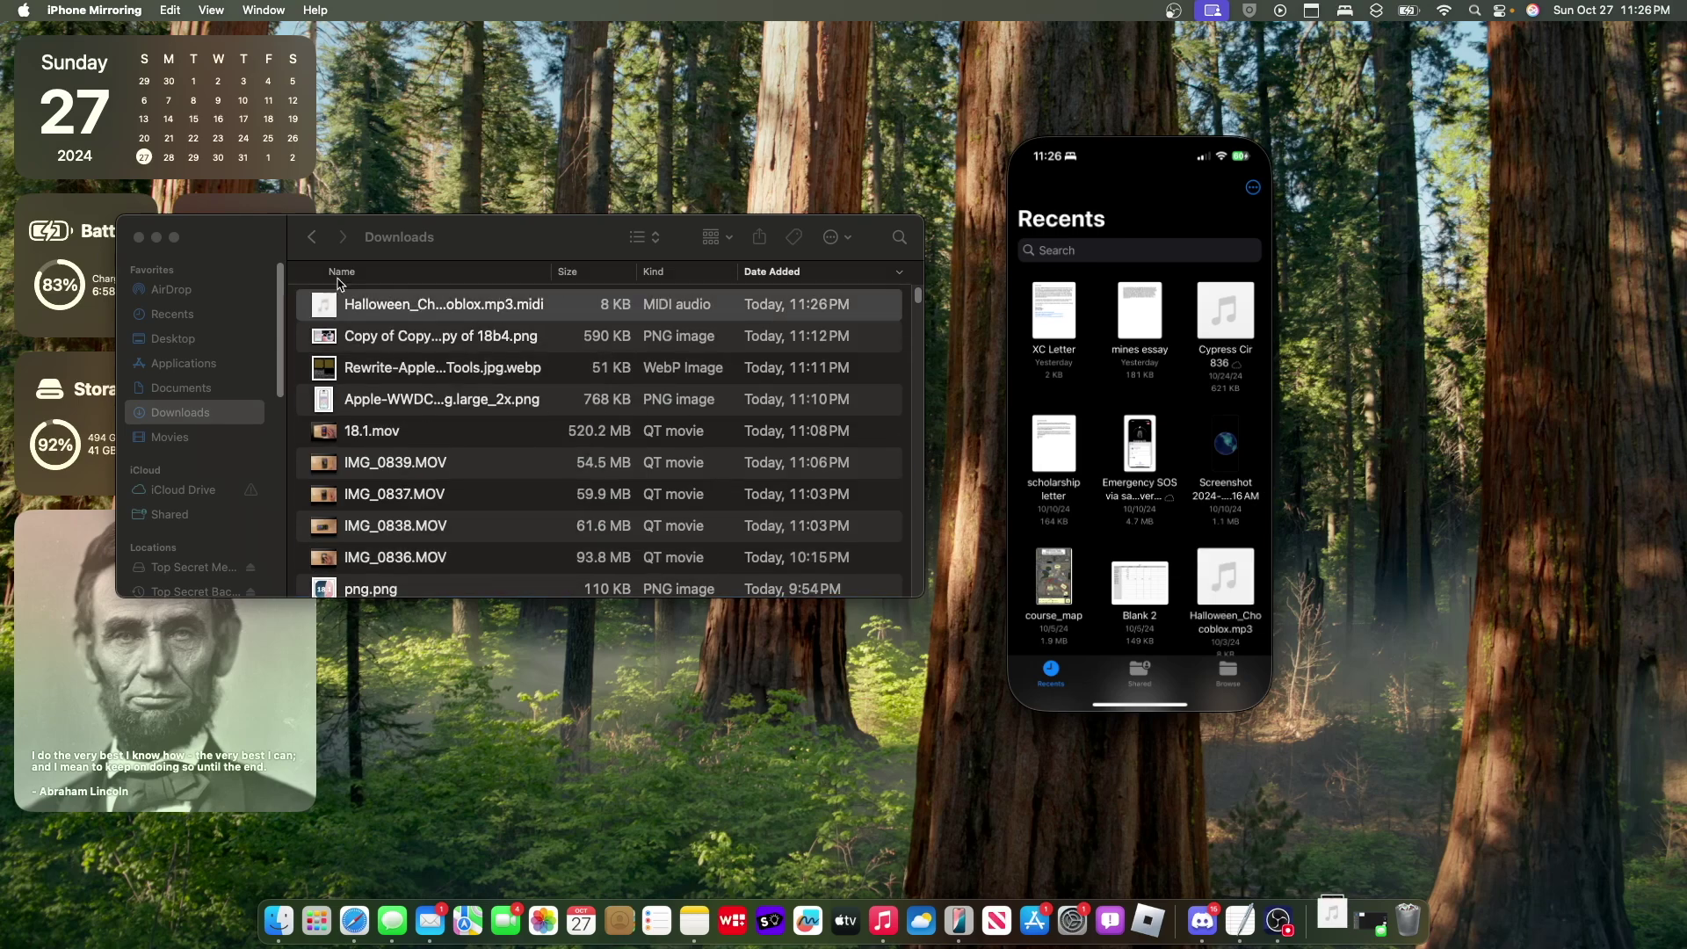
left_click(466, 310)
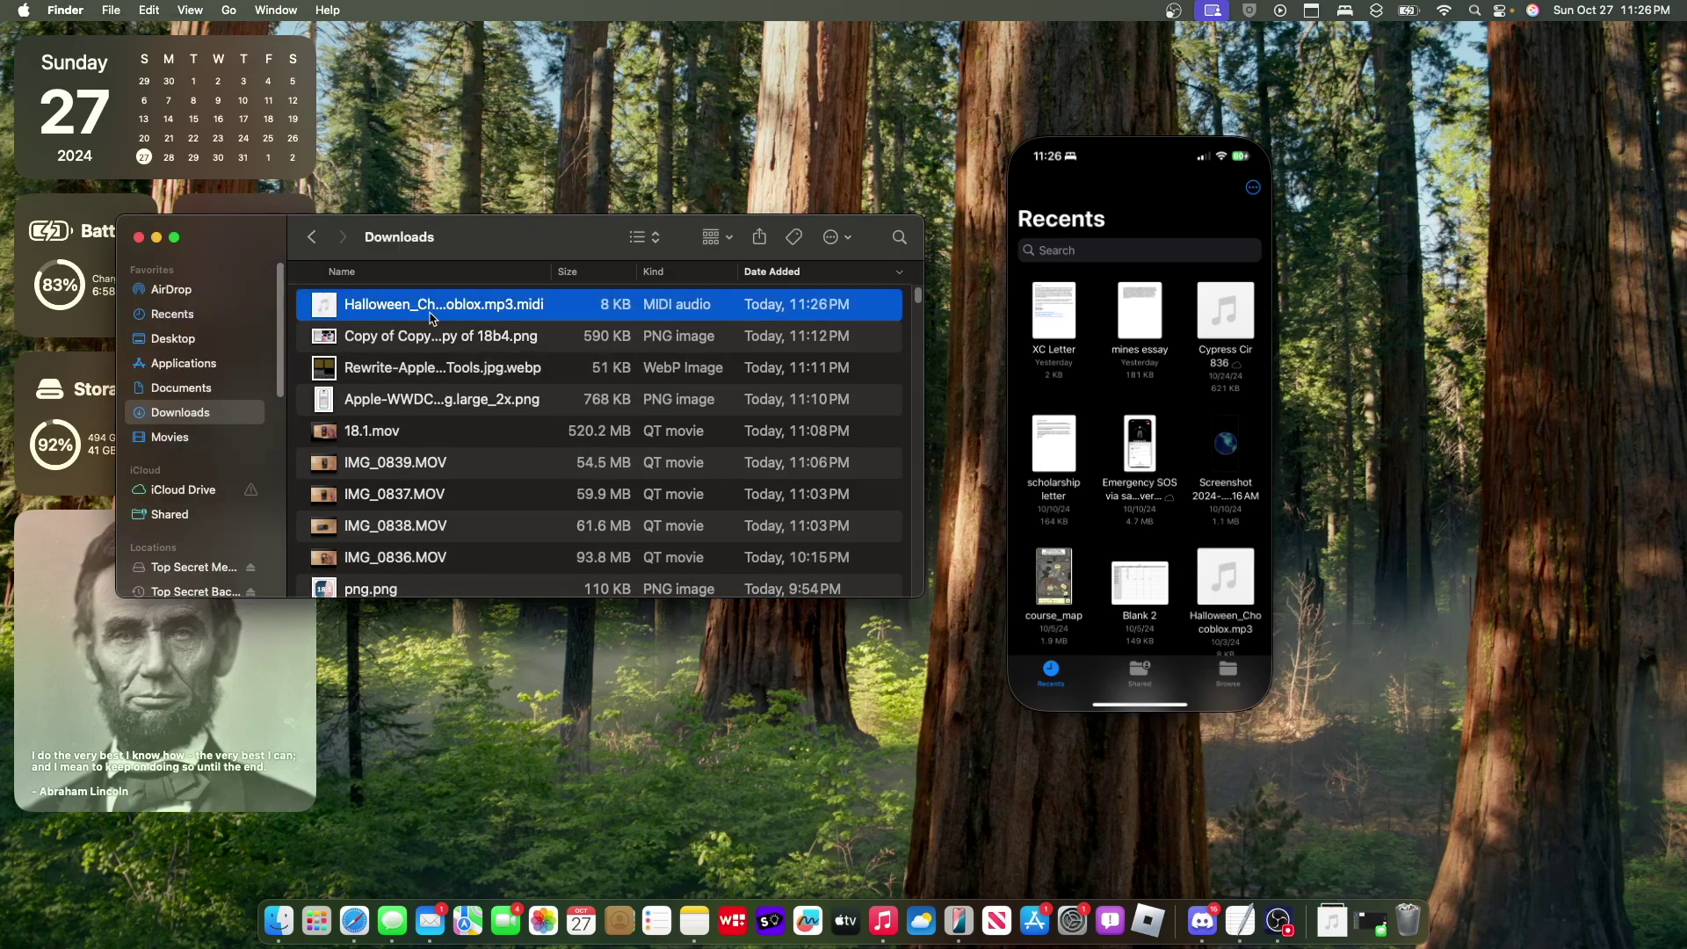
left_click(400, 344)
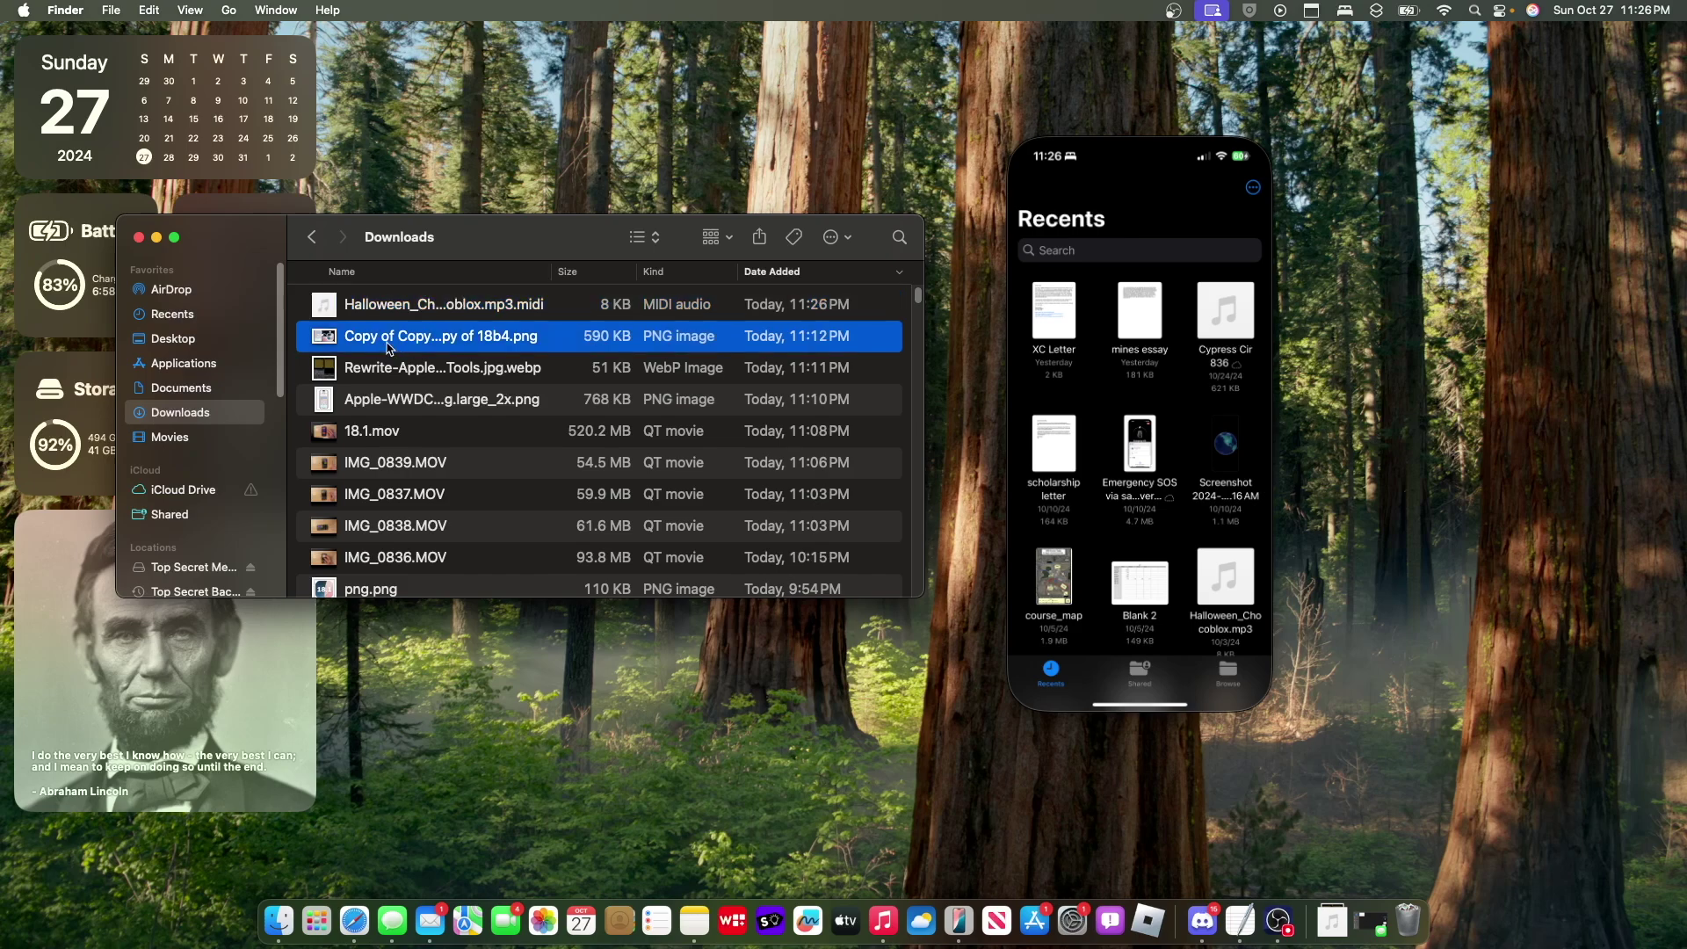
key("space")
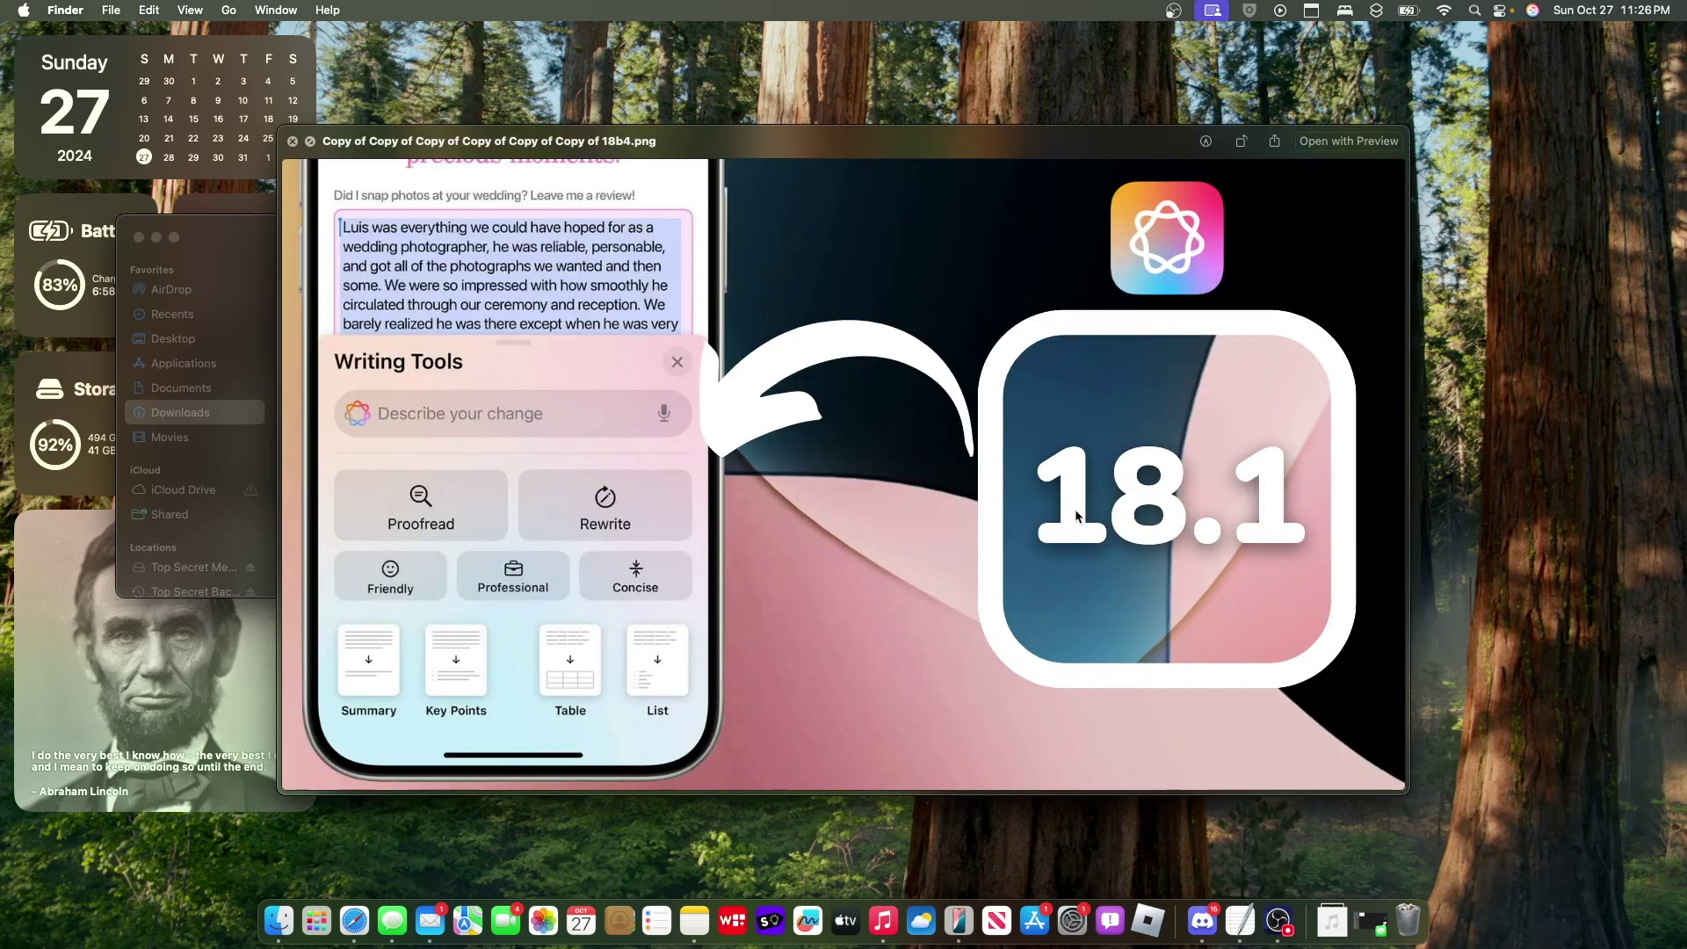
key("space")
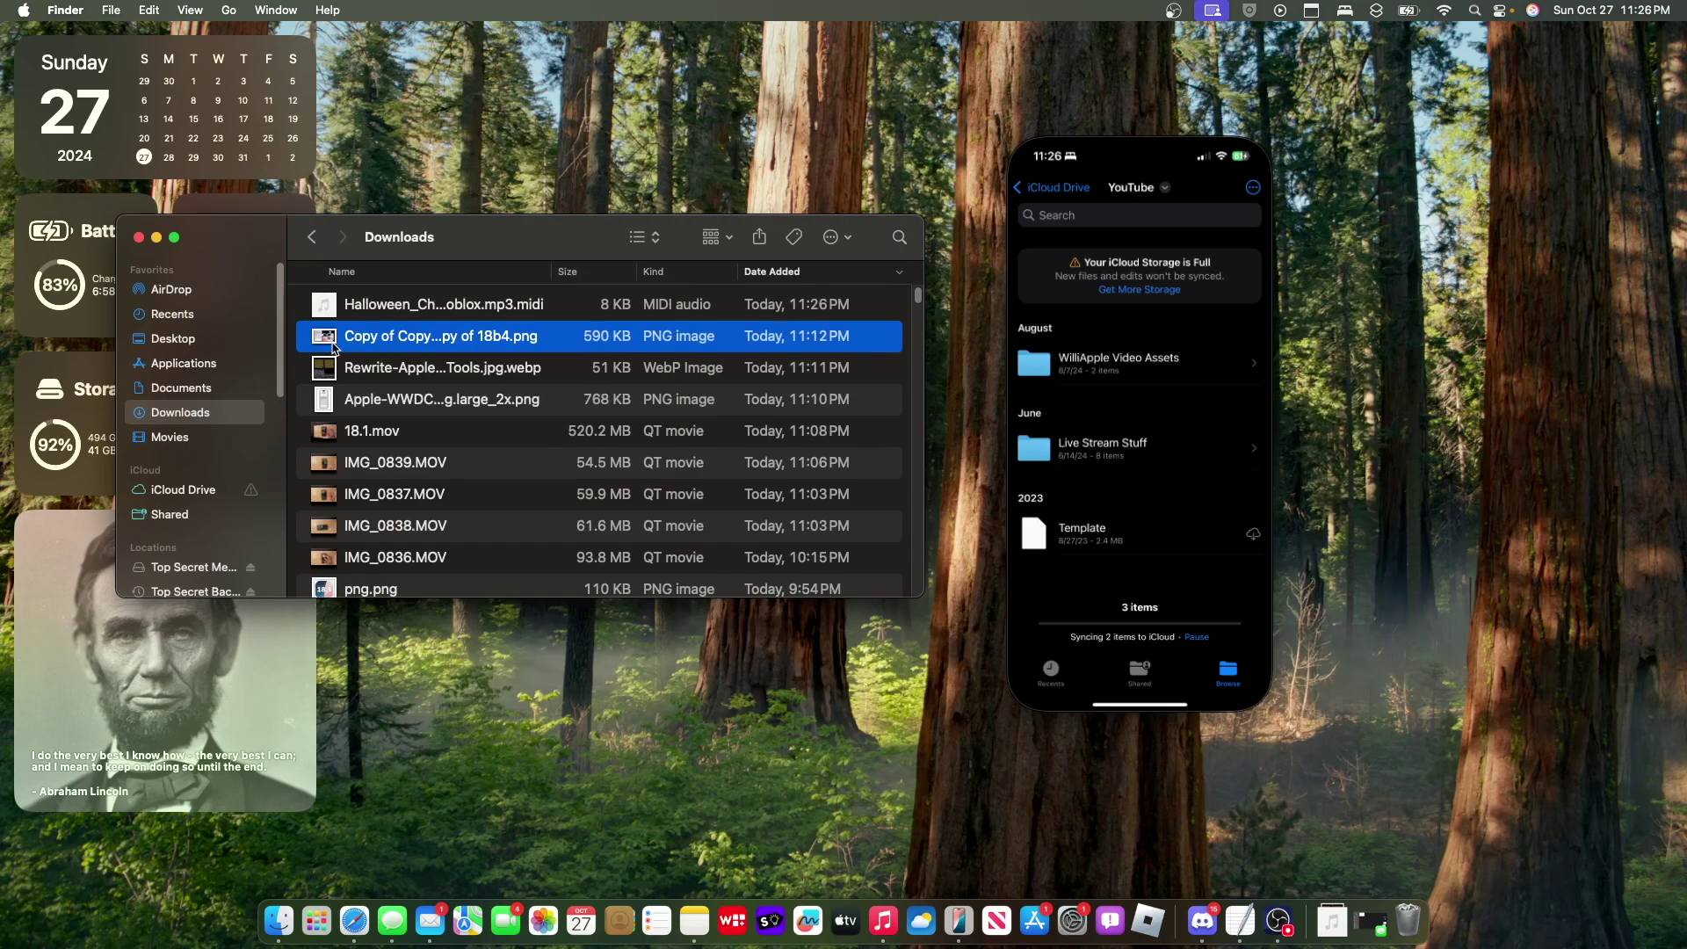
Step: Copy the 18b4 PNG into the phone's YouTube folder, preview it there, and return to iCloud Drive
left_click_drag(336, 350, 1068, 418)
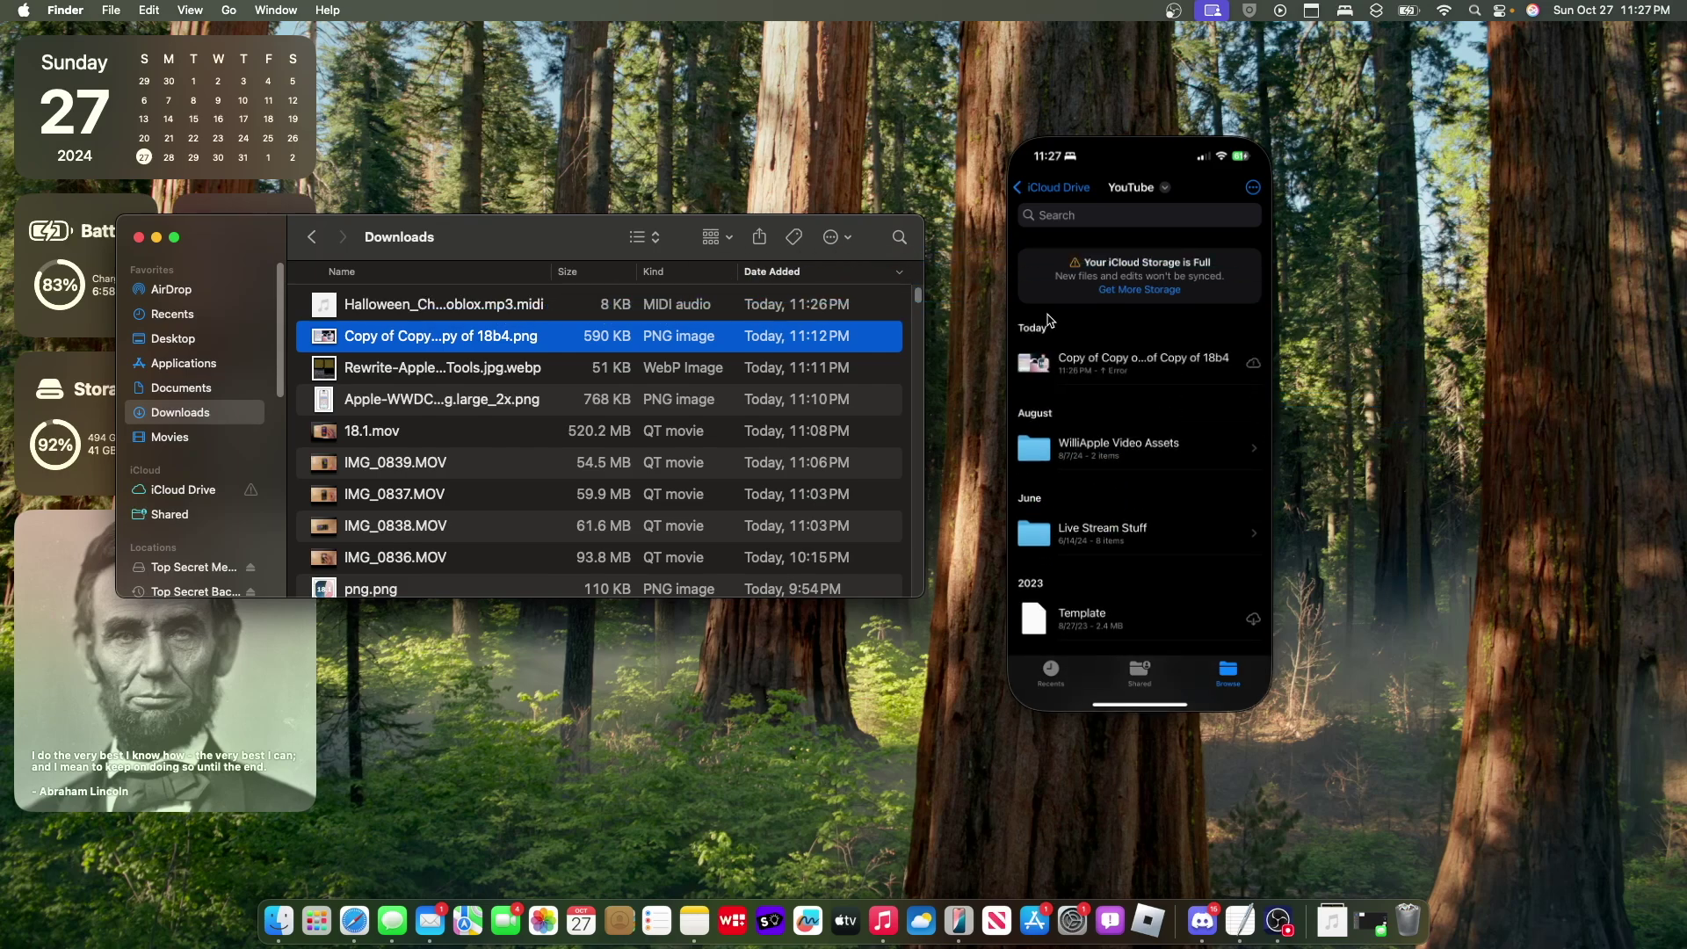
left_click(1063, 350)
left_click(1070, 367)
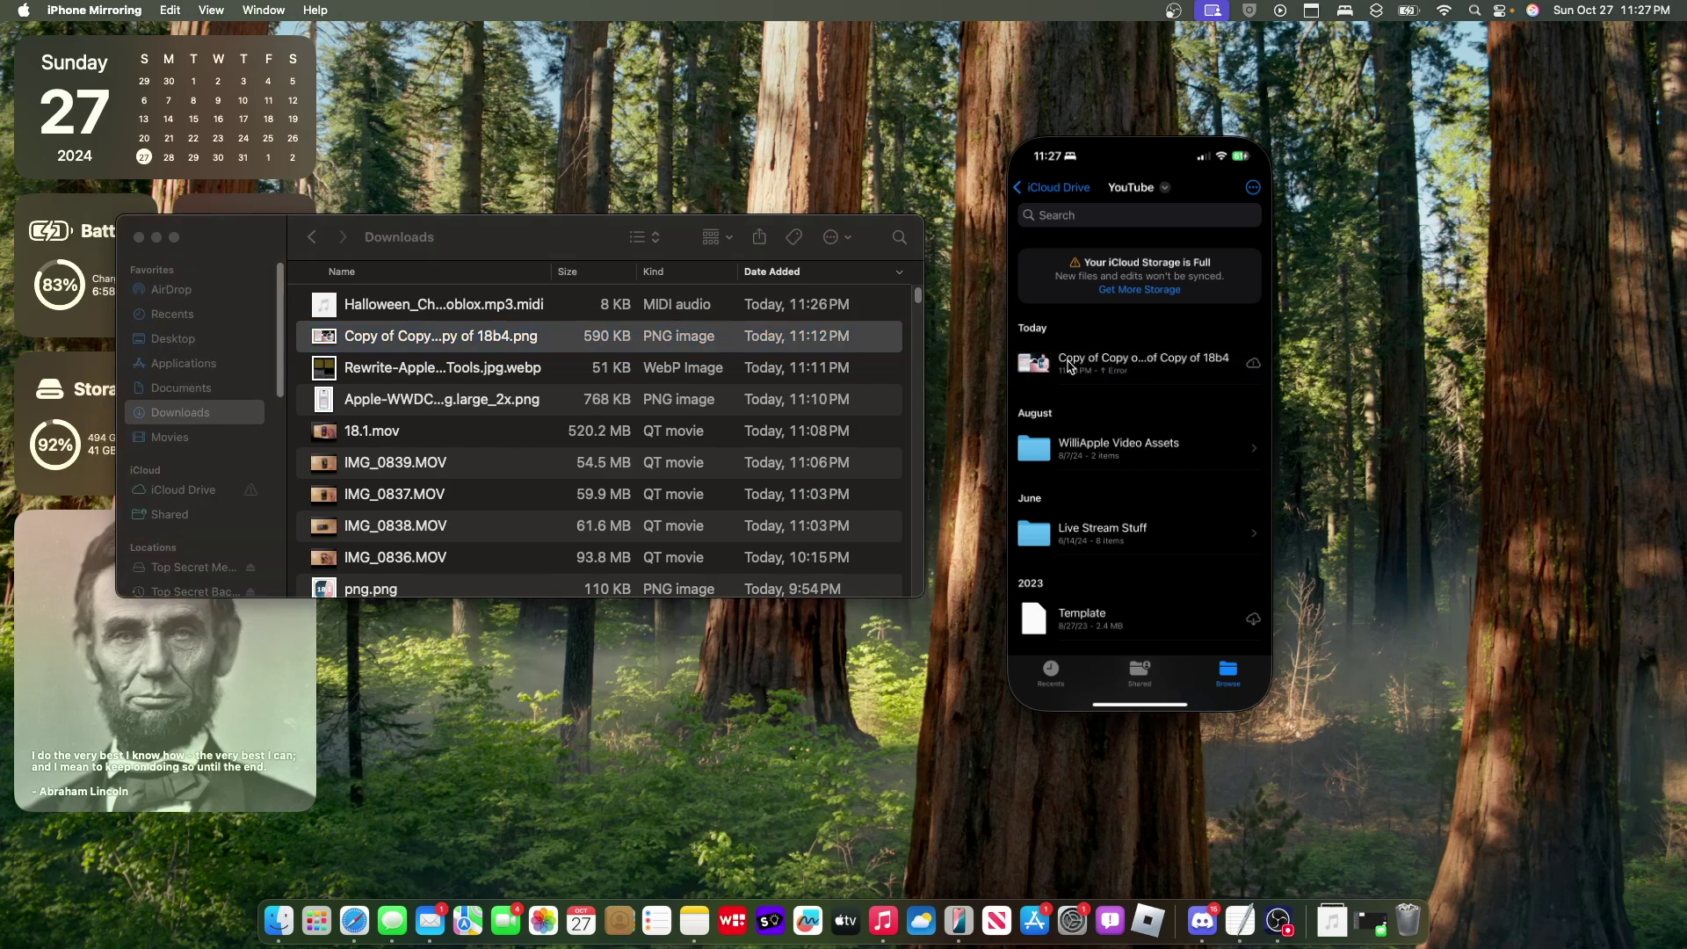
left_click(1040, 184)
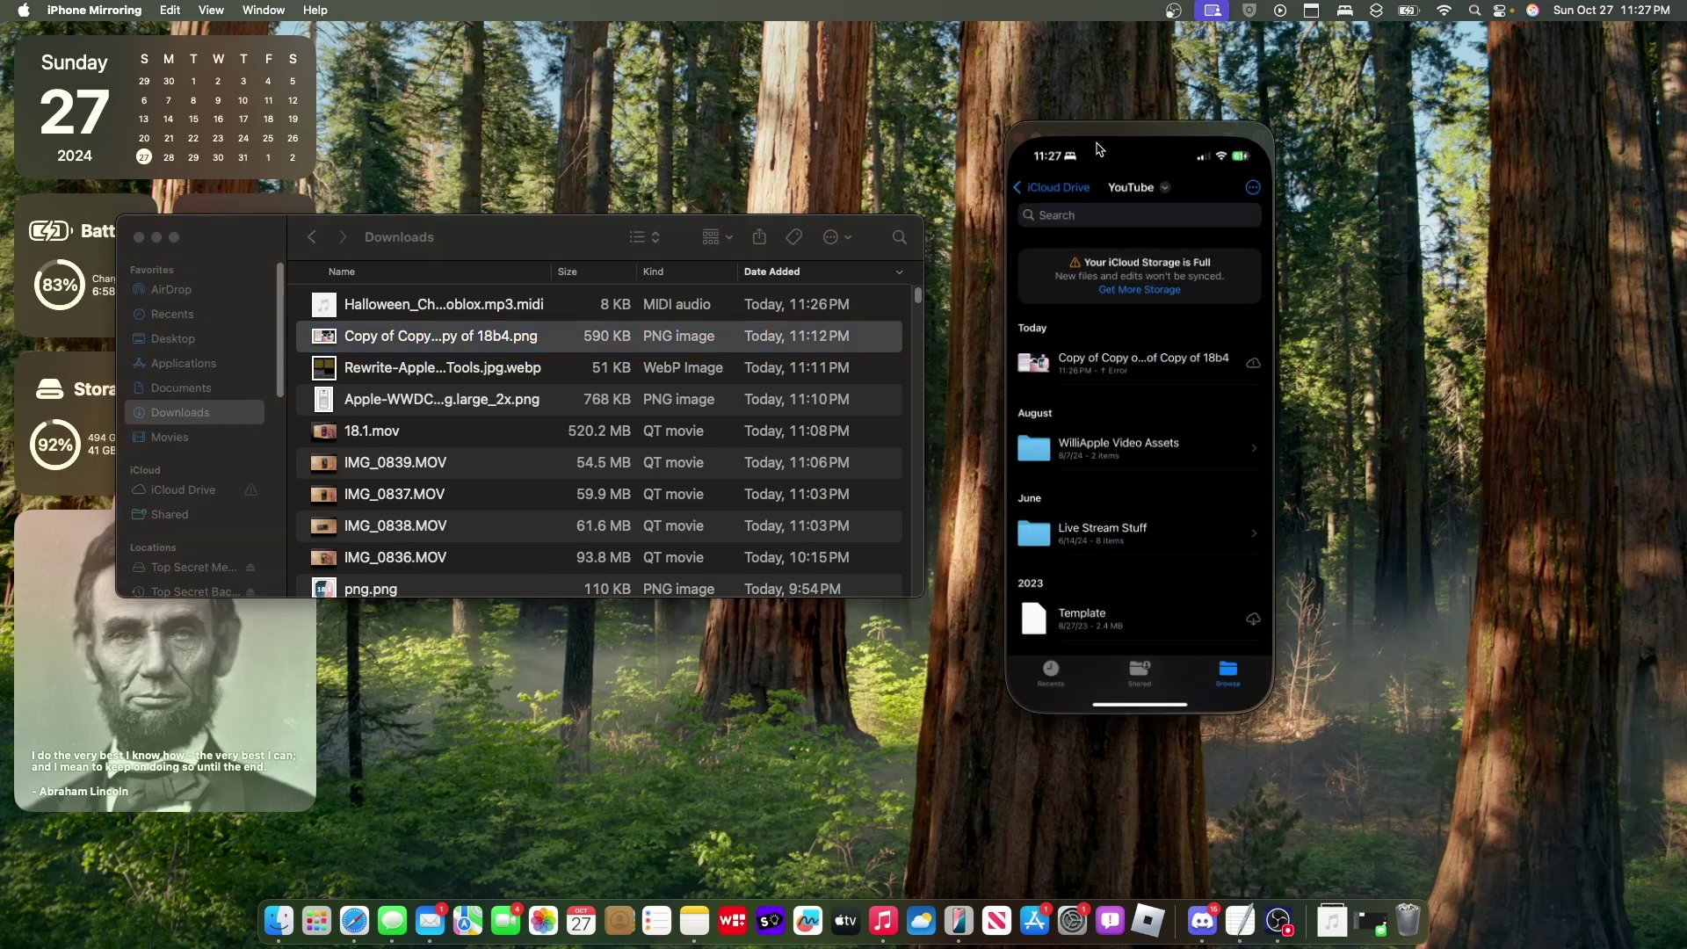
left_click(1037, 187)
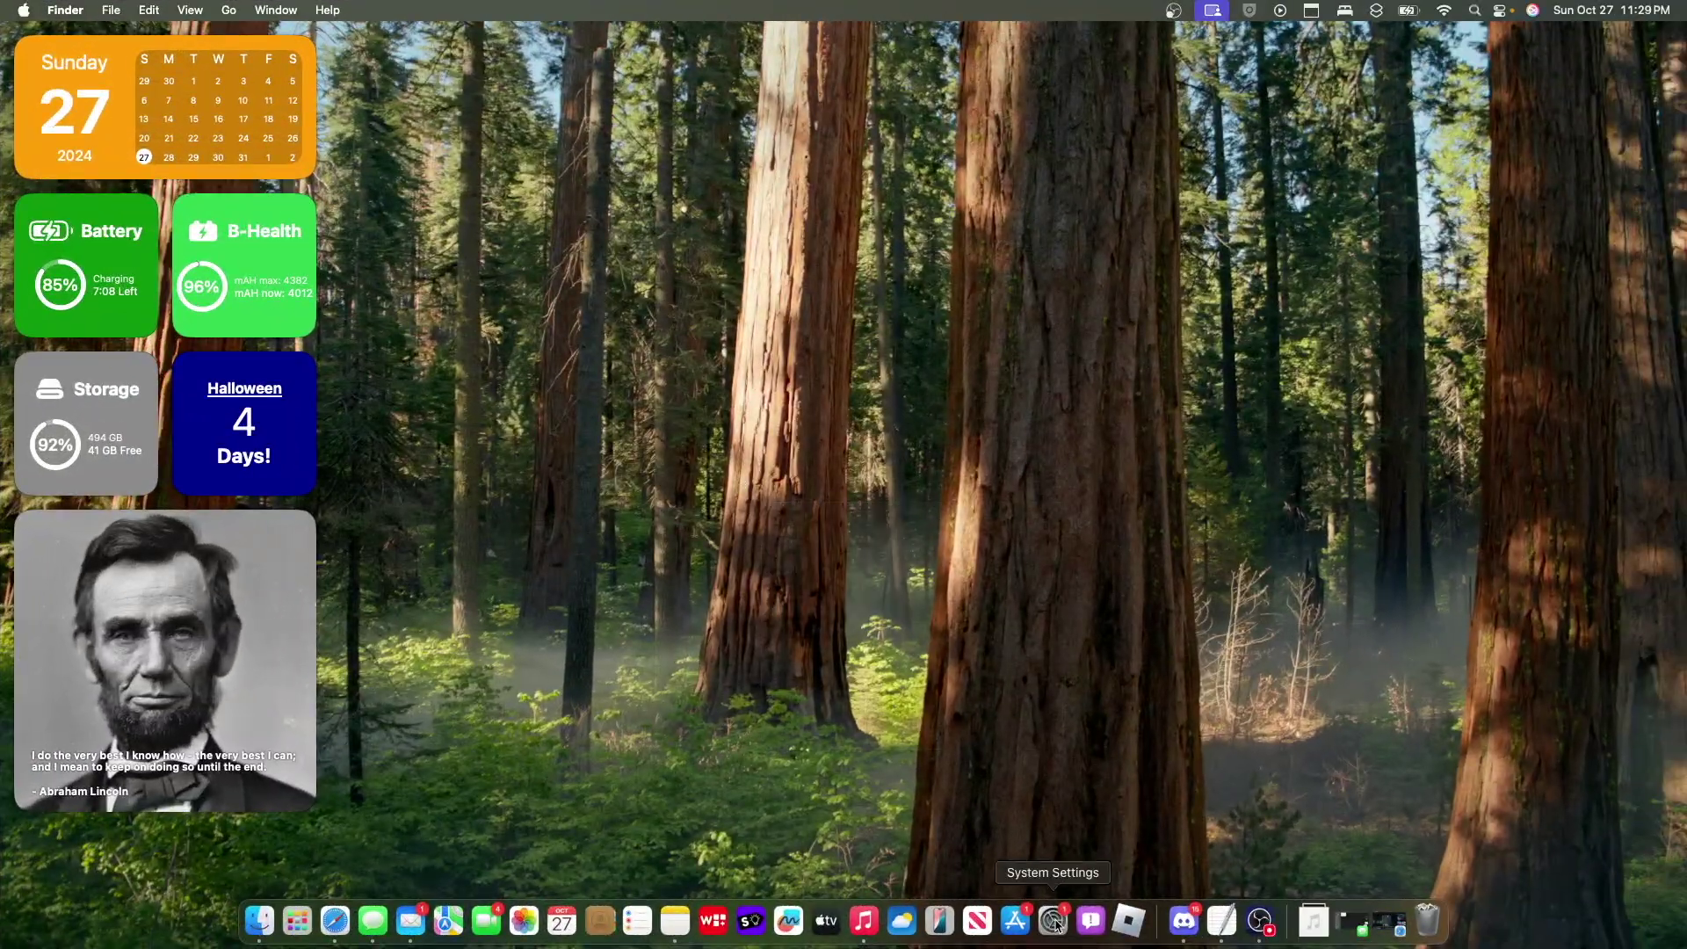
Step: Open System Settings and browse the Lock Screen and Apple Intelligence & Siri panes
left_click(1054, 921)
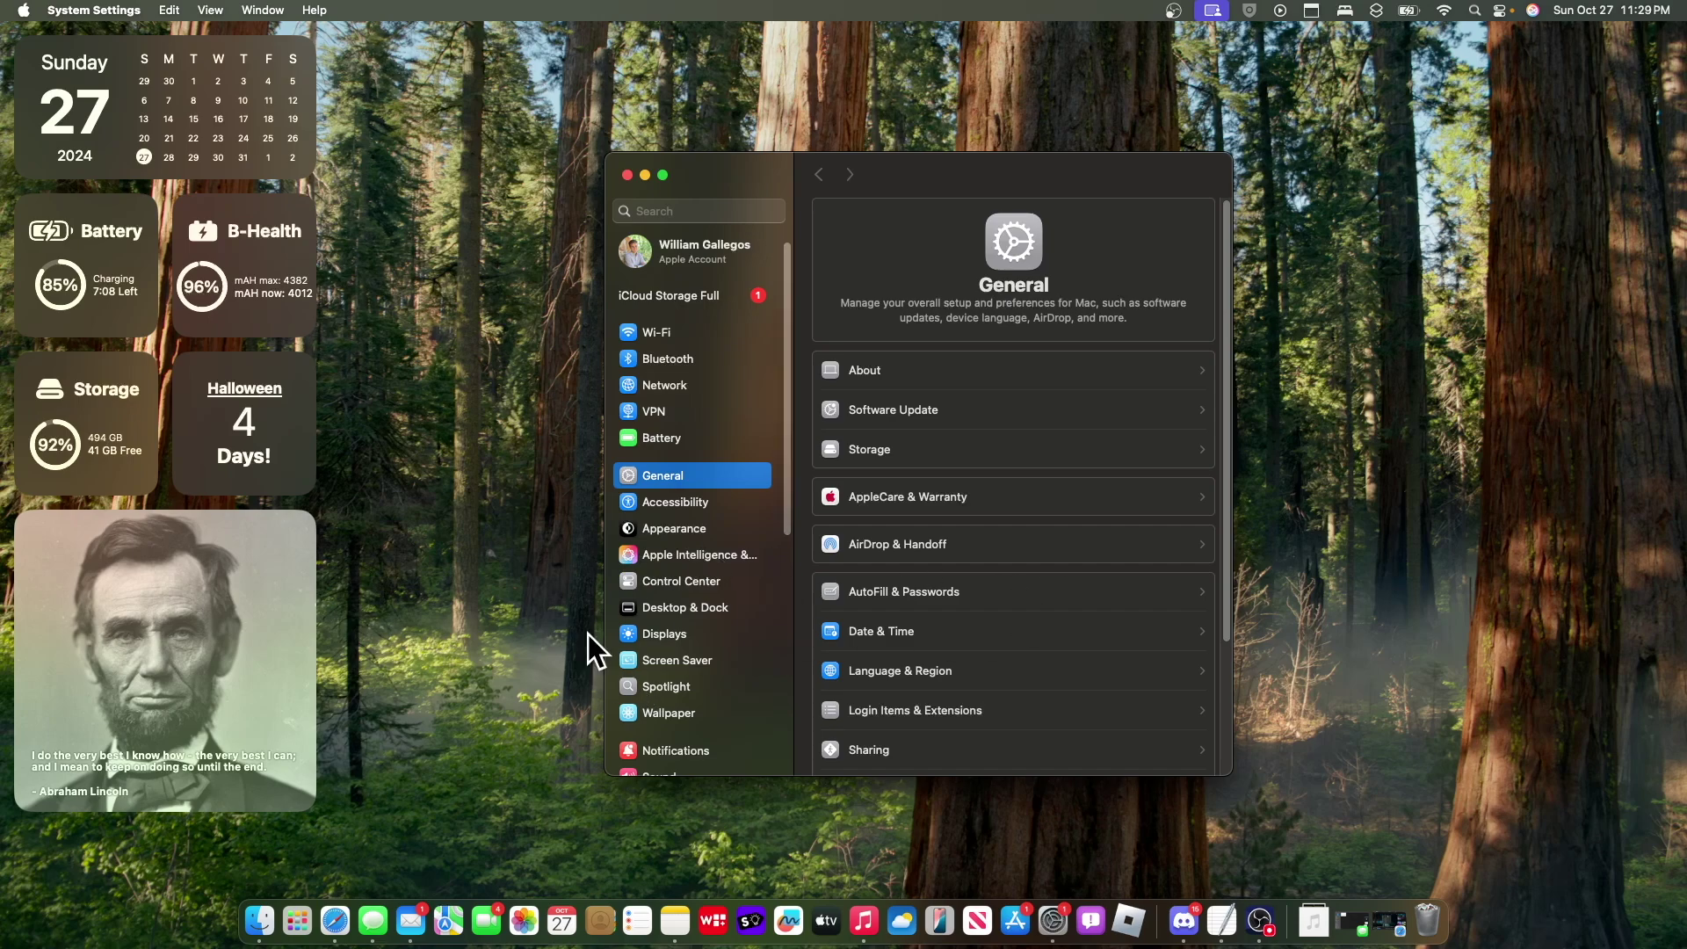
scroll(703, 527, "down", 3)
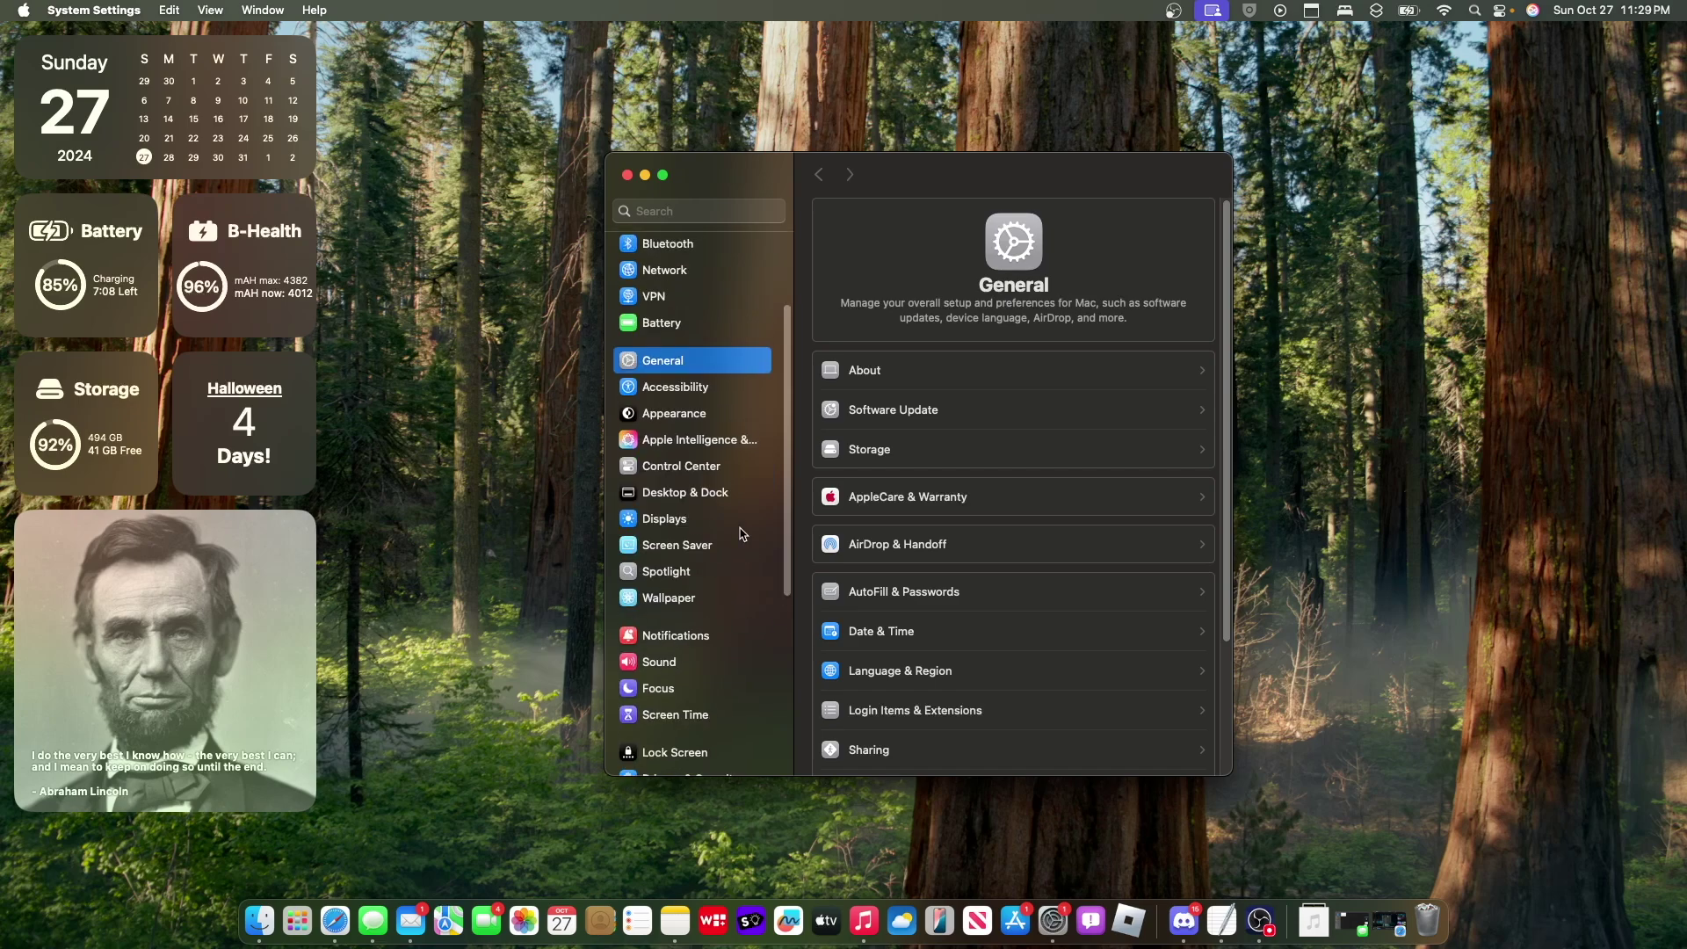
left_click(675, 463)
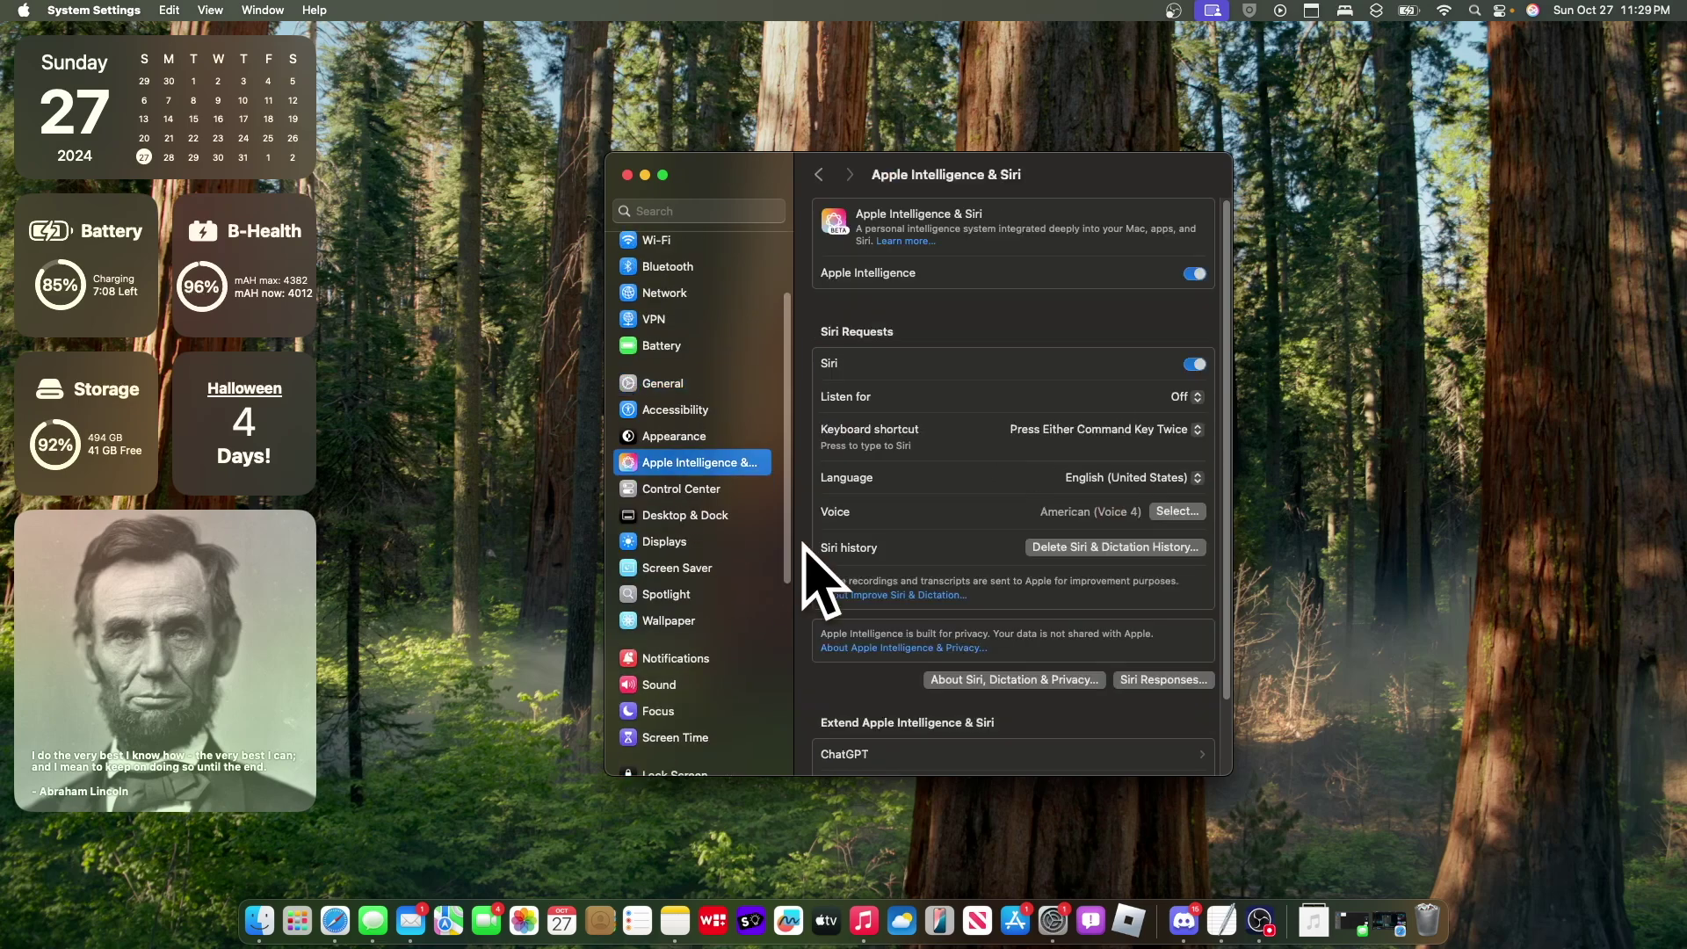
scroll(740, 599, "up", 3)
key("cmd+[")
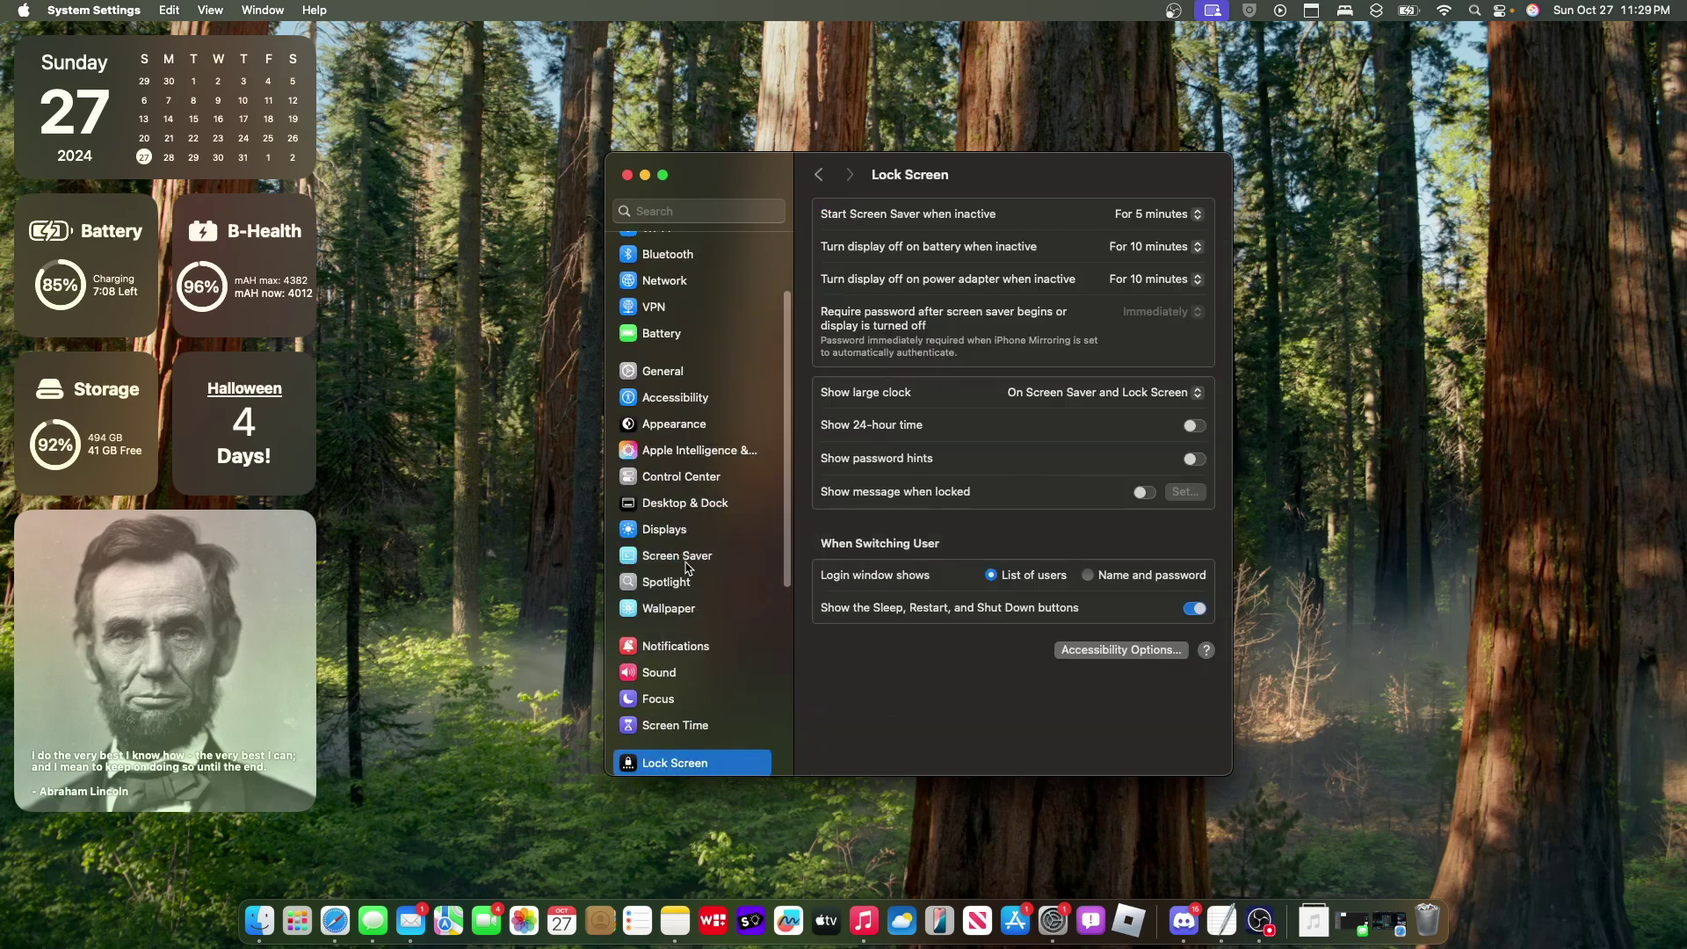
scroll(687, 594, "up", 3)
left_click(696, 557)
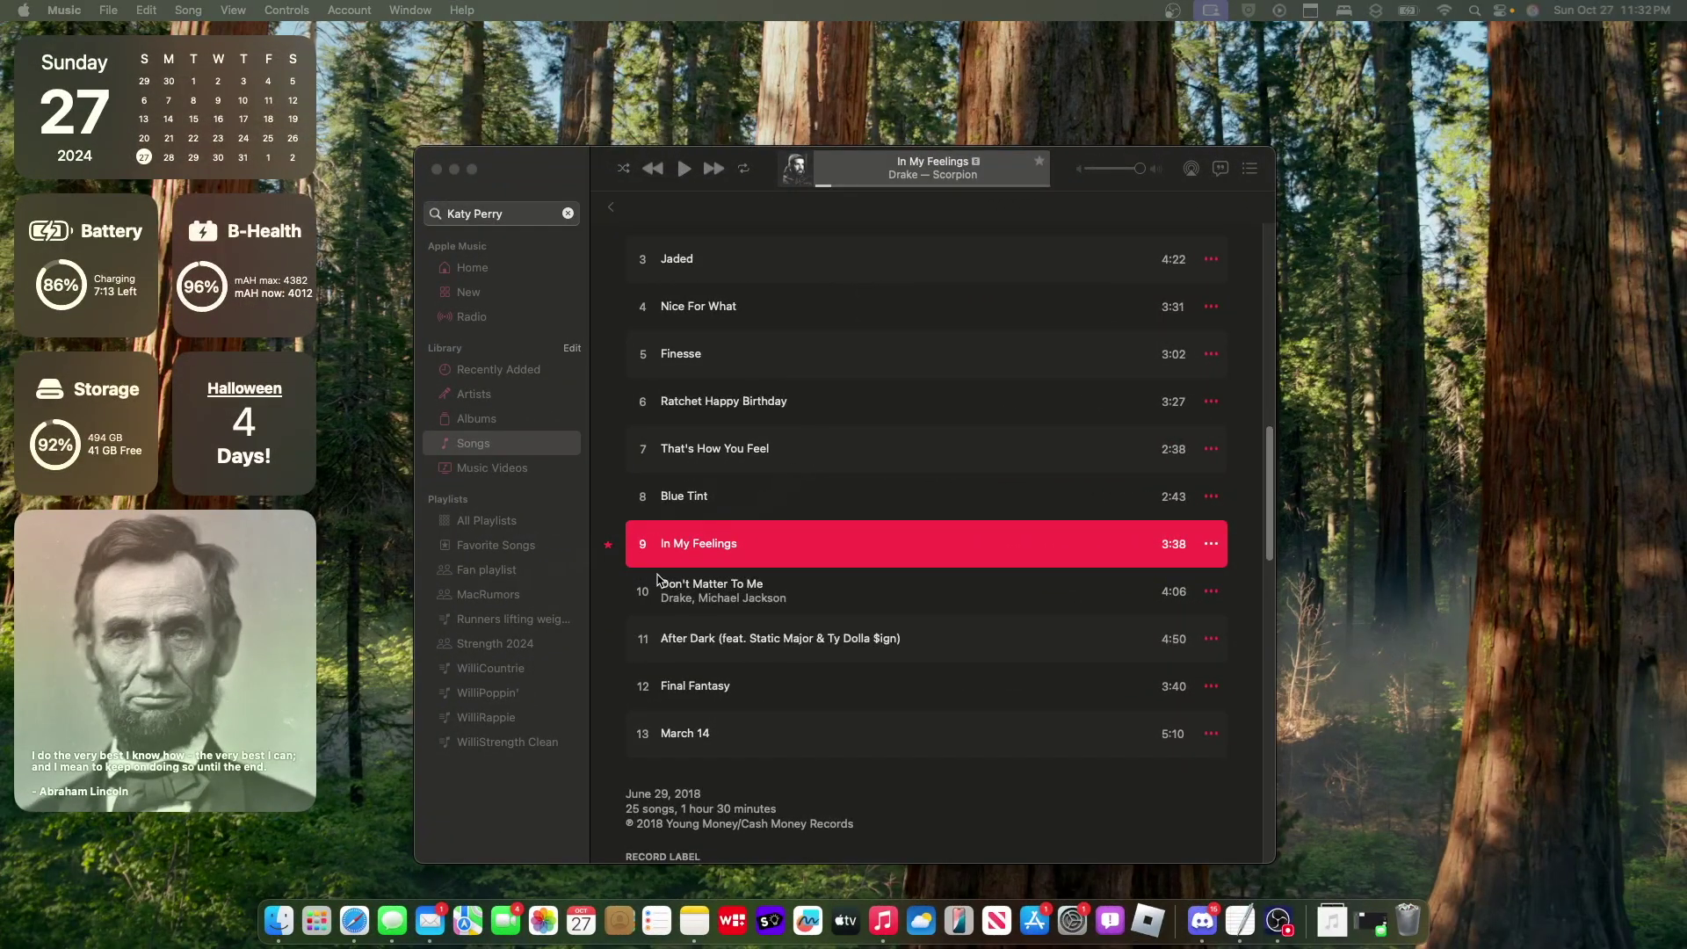
Step: Open the WilliRappie playlist, view God's Plan's album in Apple Music, and return
left_click(694, 769)
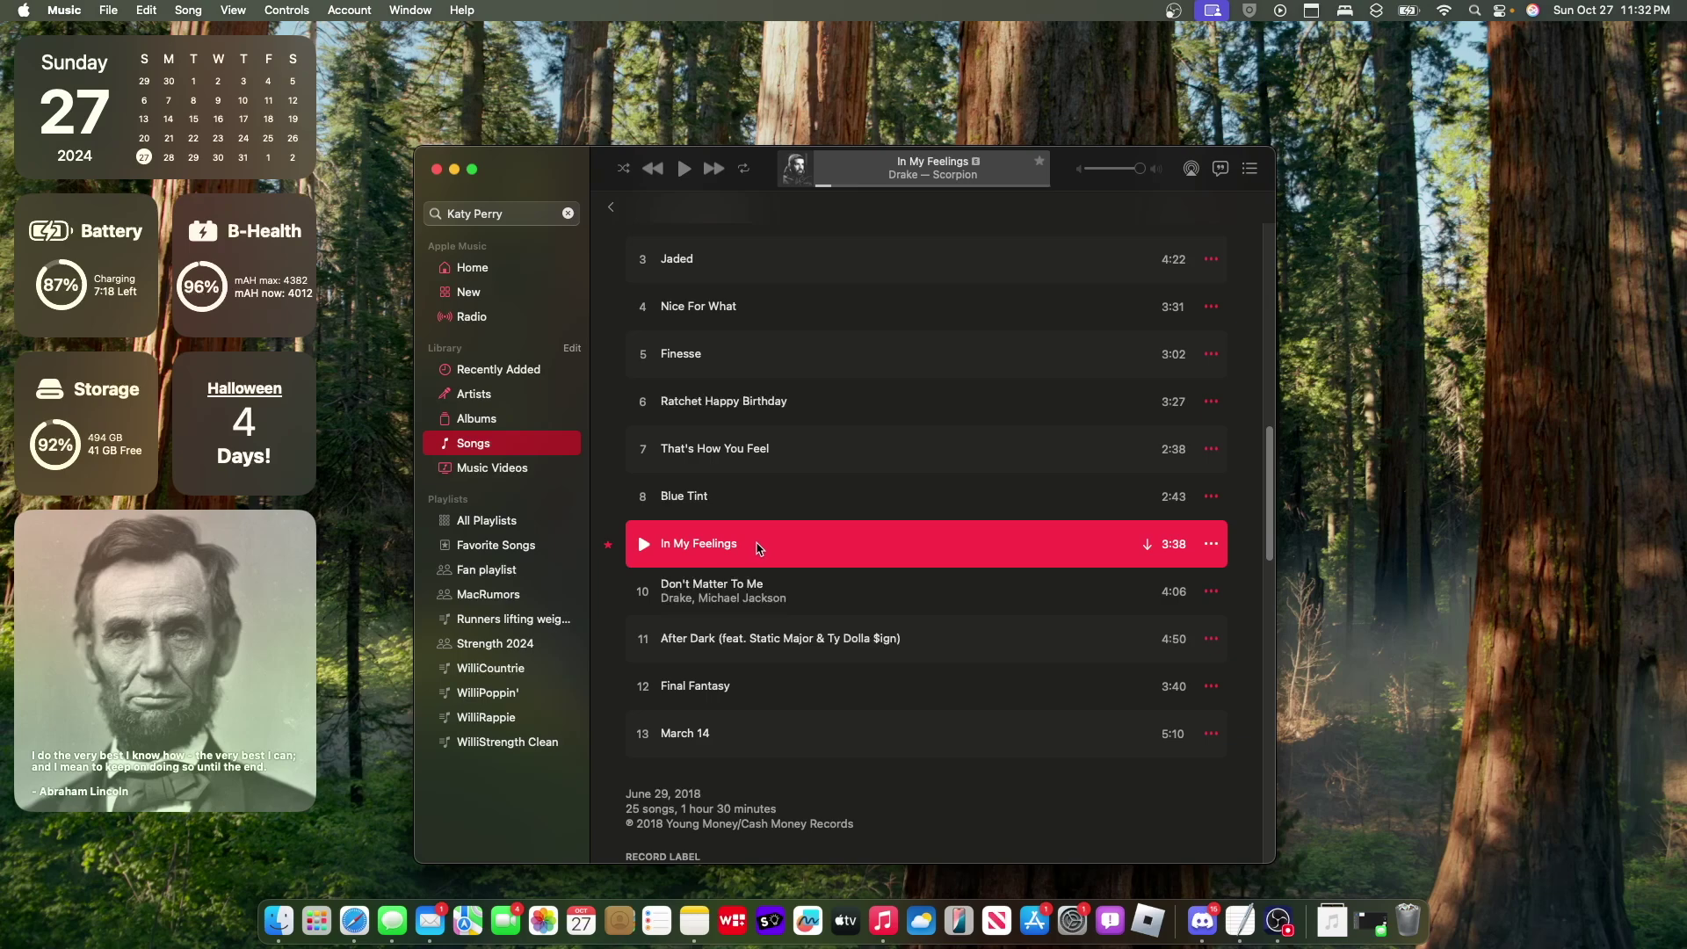
left_click(486, 717)
left_click(745, 590)
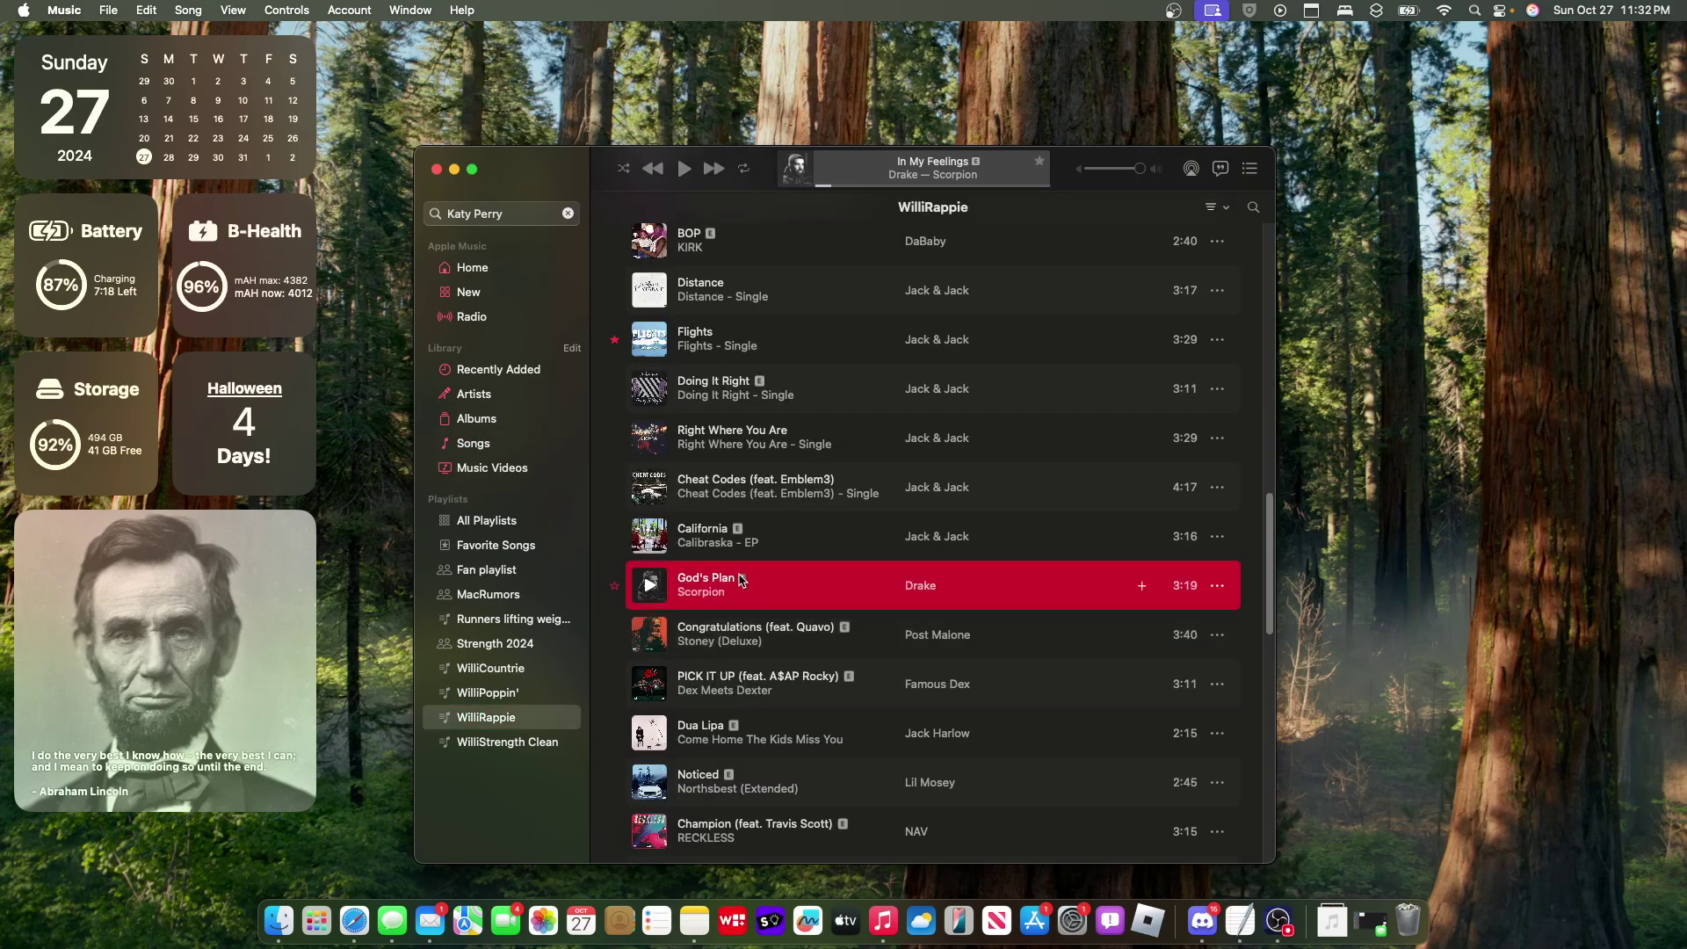
right_click(760, 592)
left_click(826, 742)
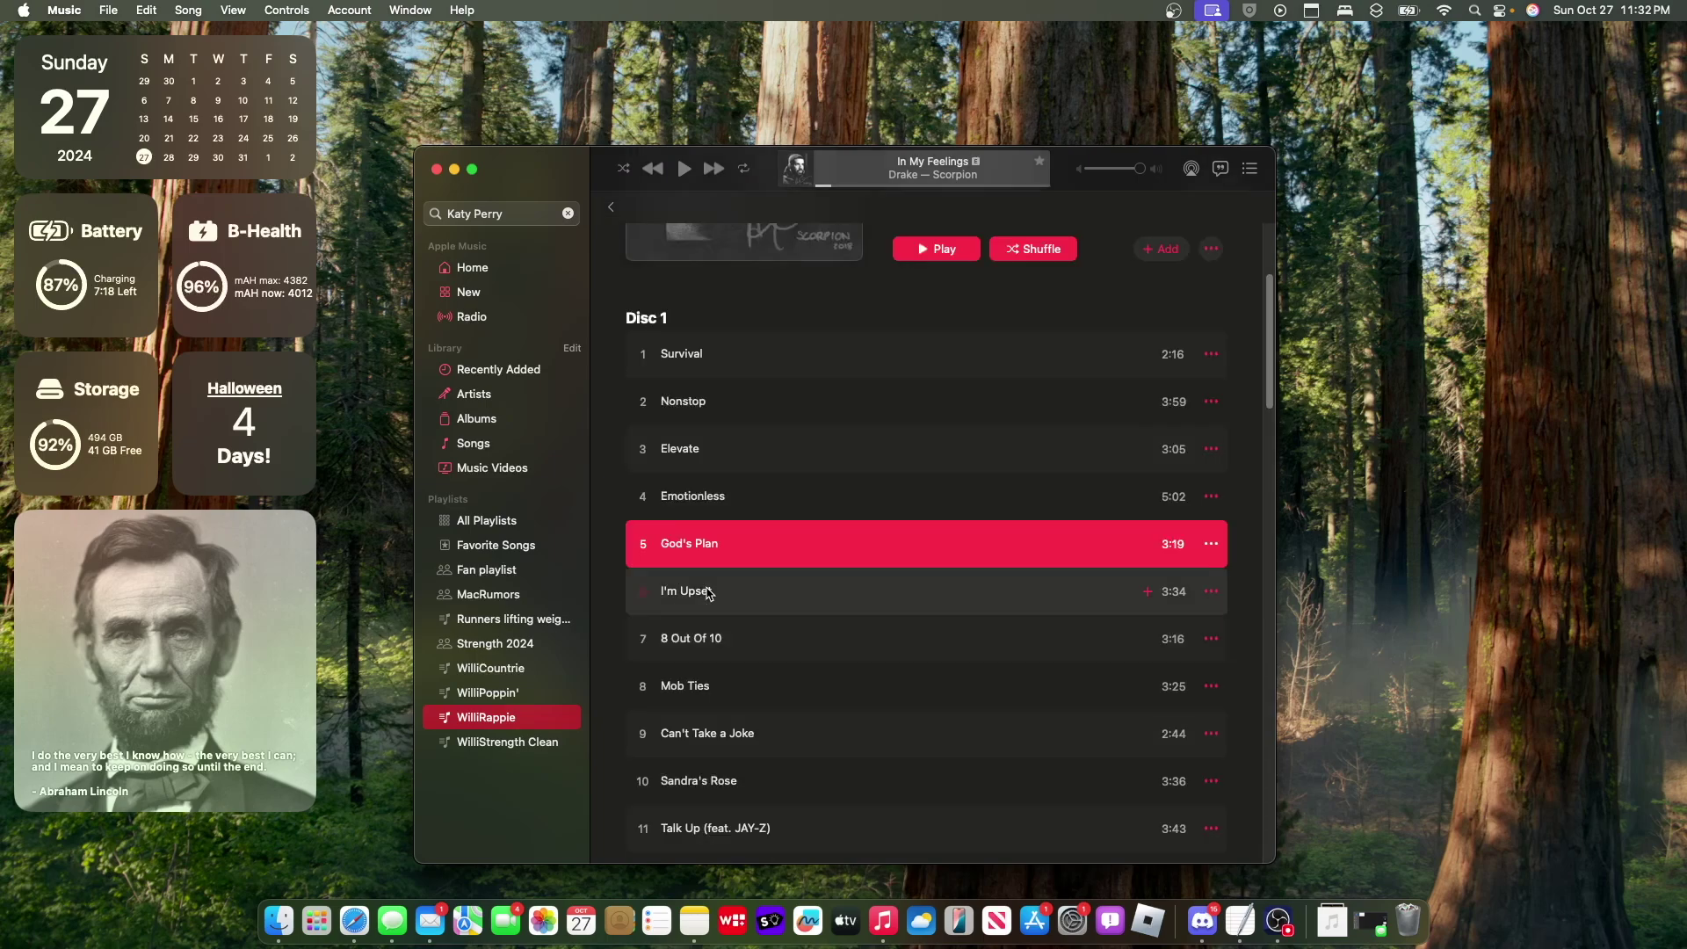
left_click(611, 206)
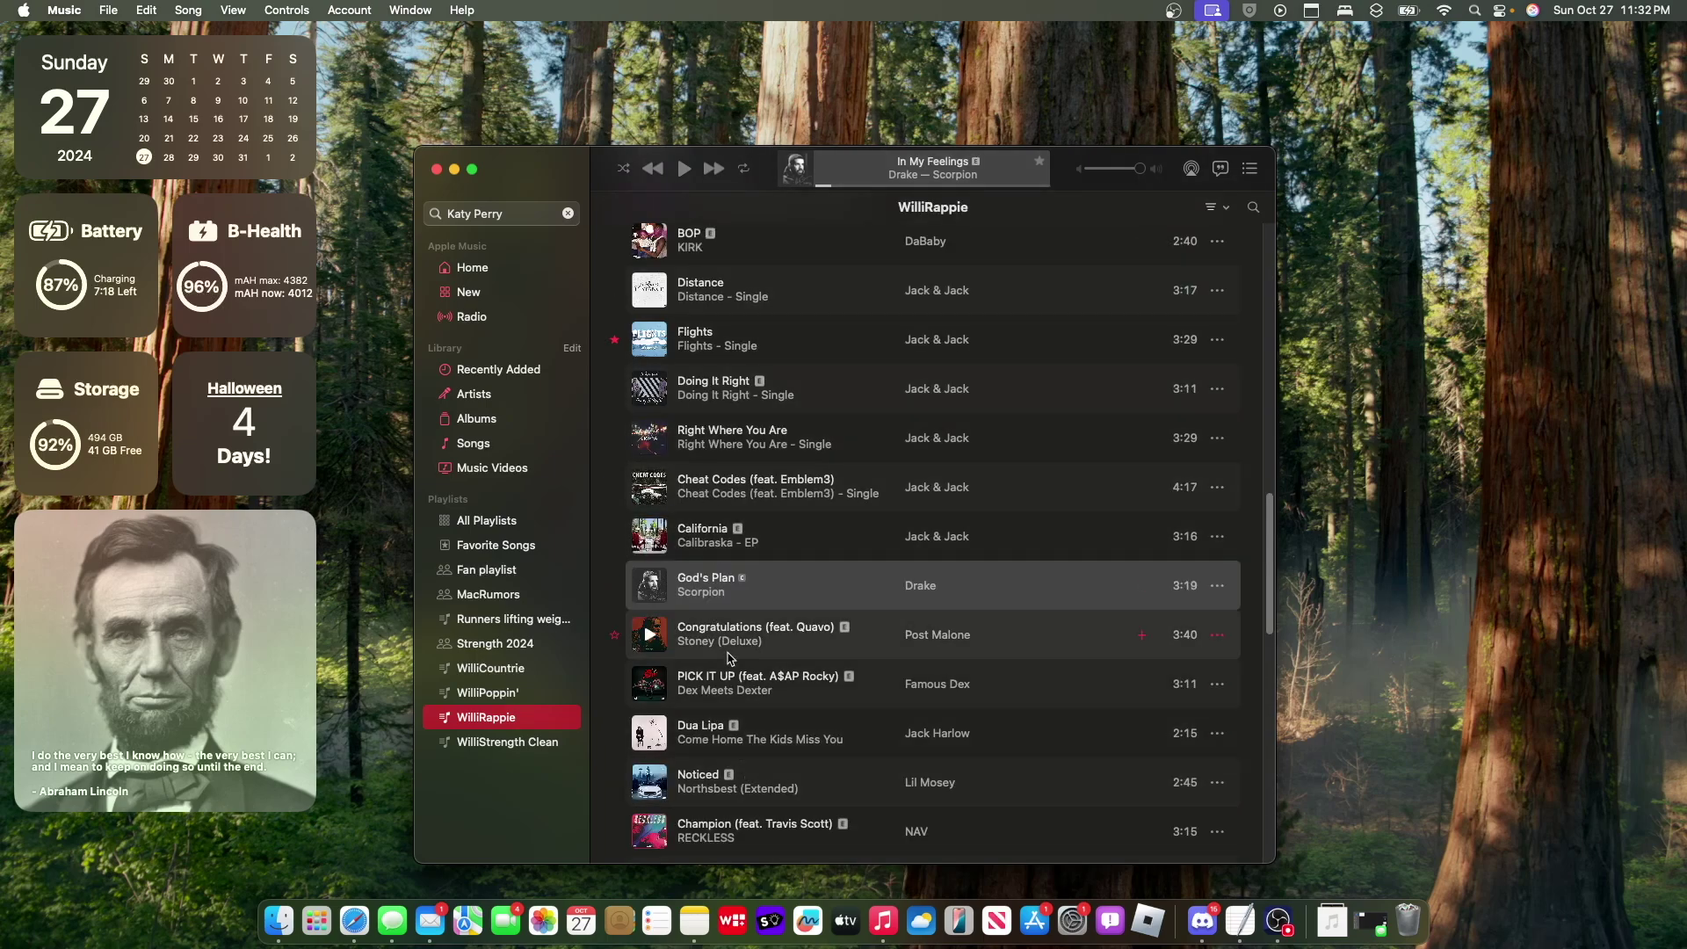
Step: Show the album containing Dua Lipa in Apple Music, then go back to WilliRappie
left_click(738, 573)
left_click(738, 540)
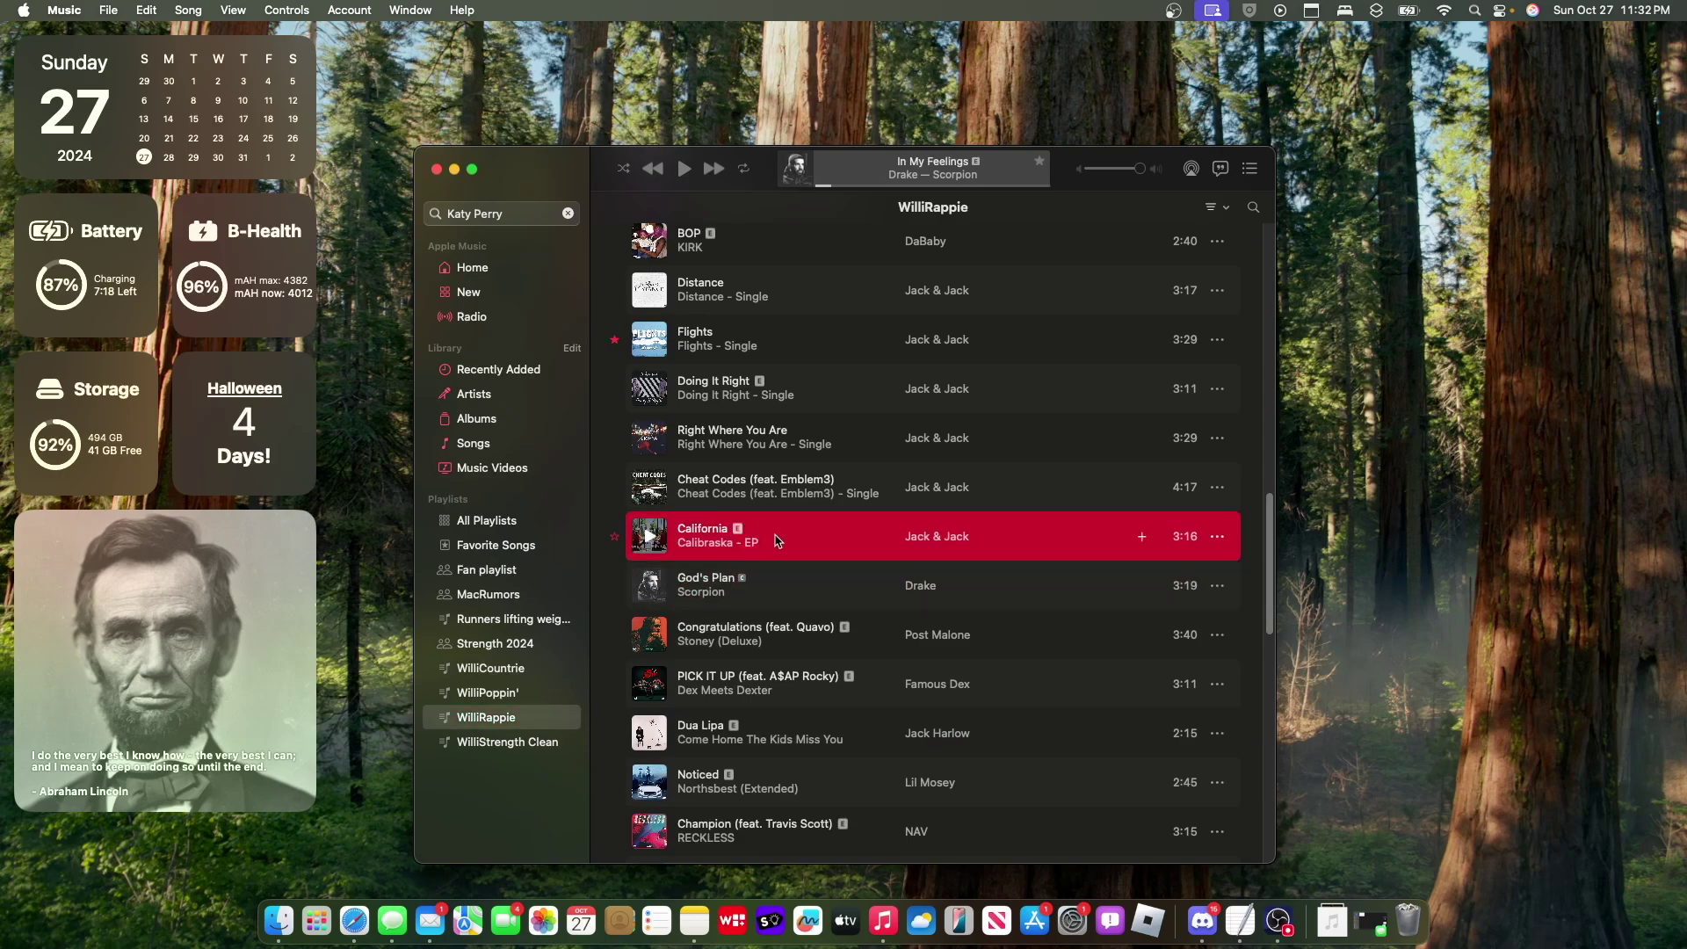
right_click(776, 533)
left_click(712, 739)
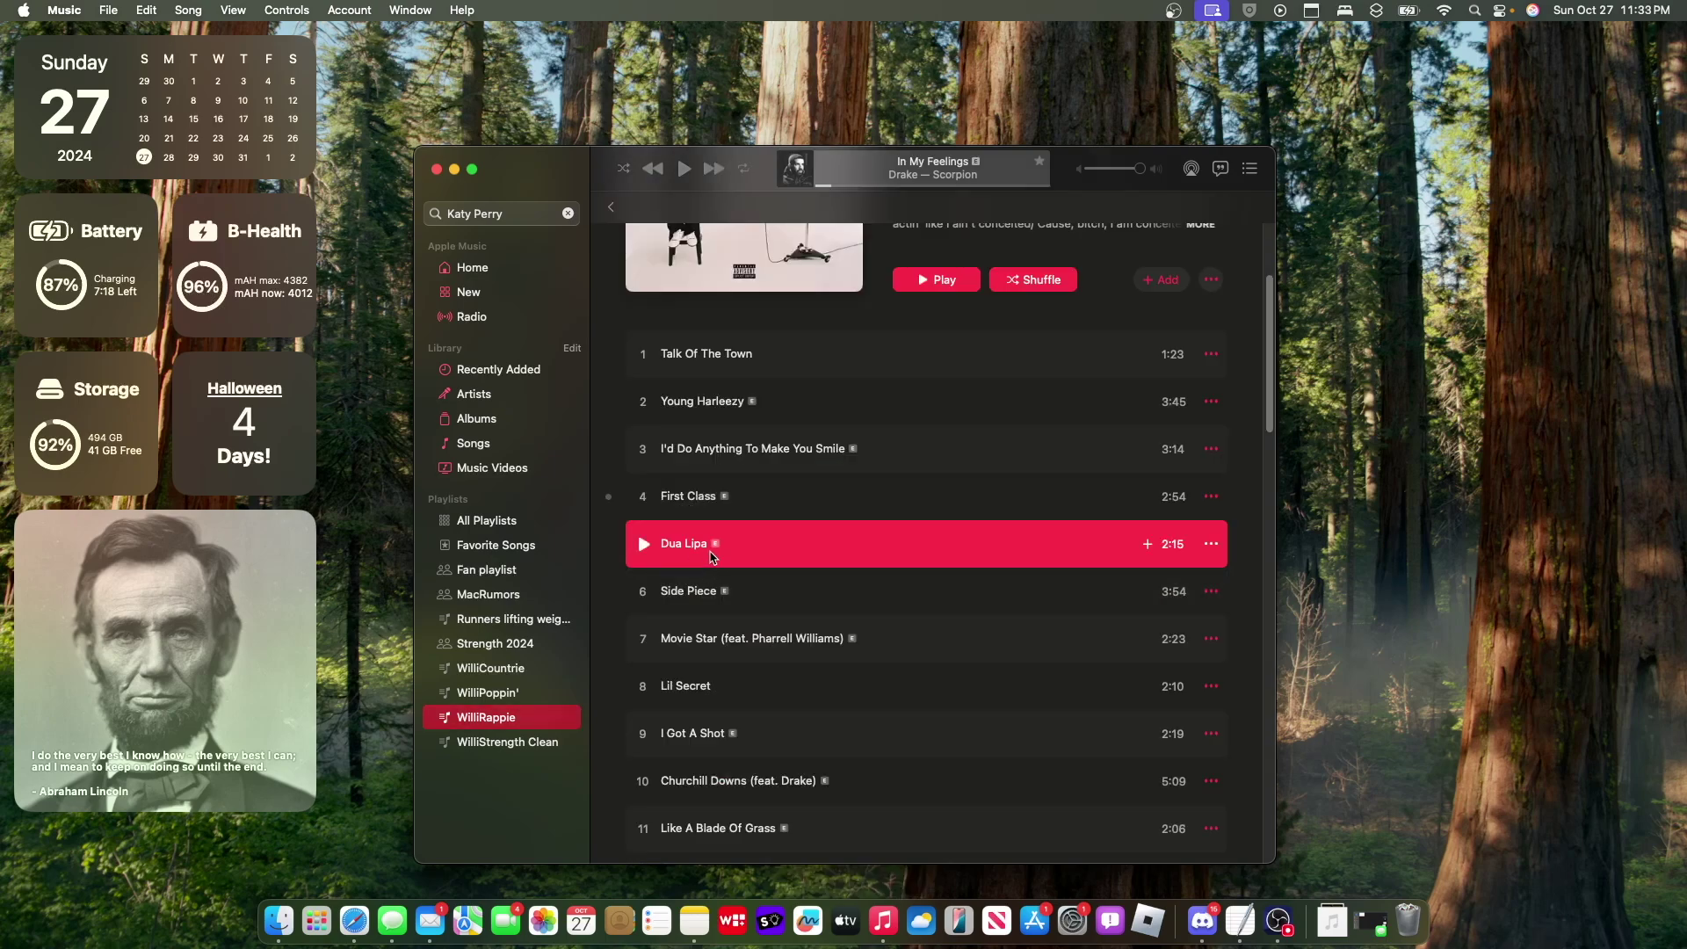
left_click(604, 204)
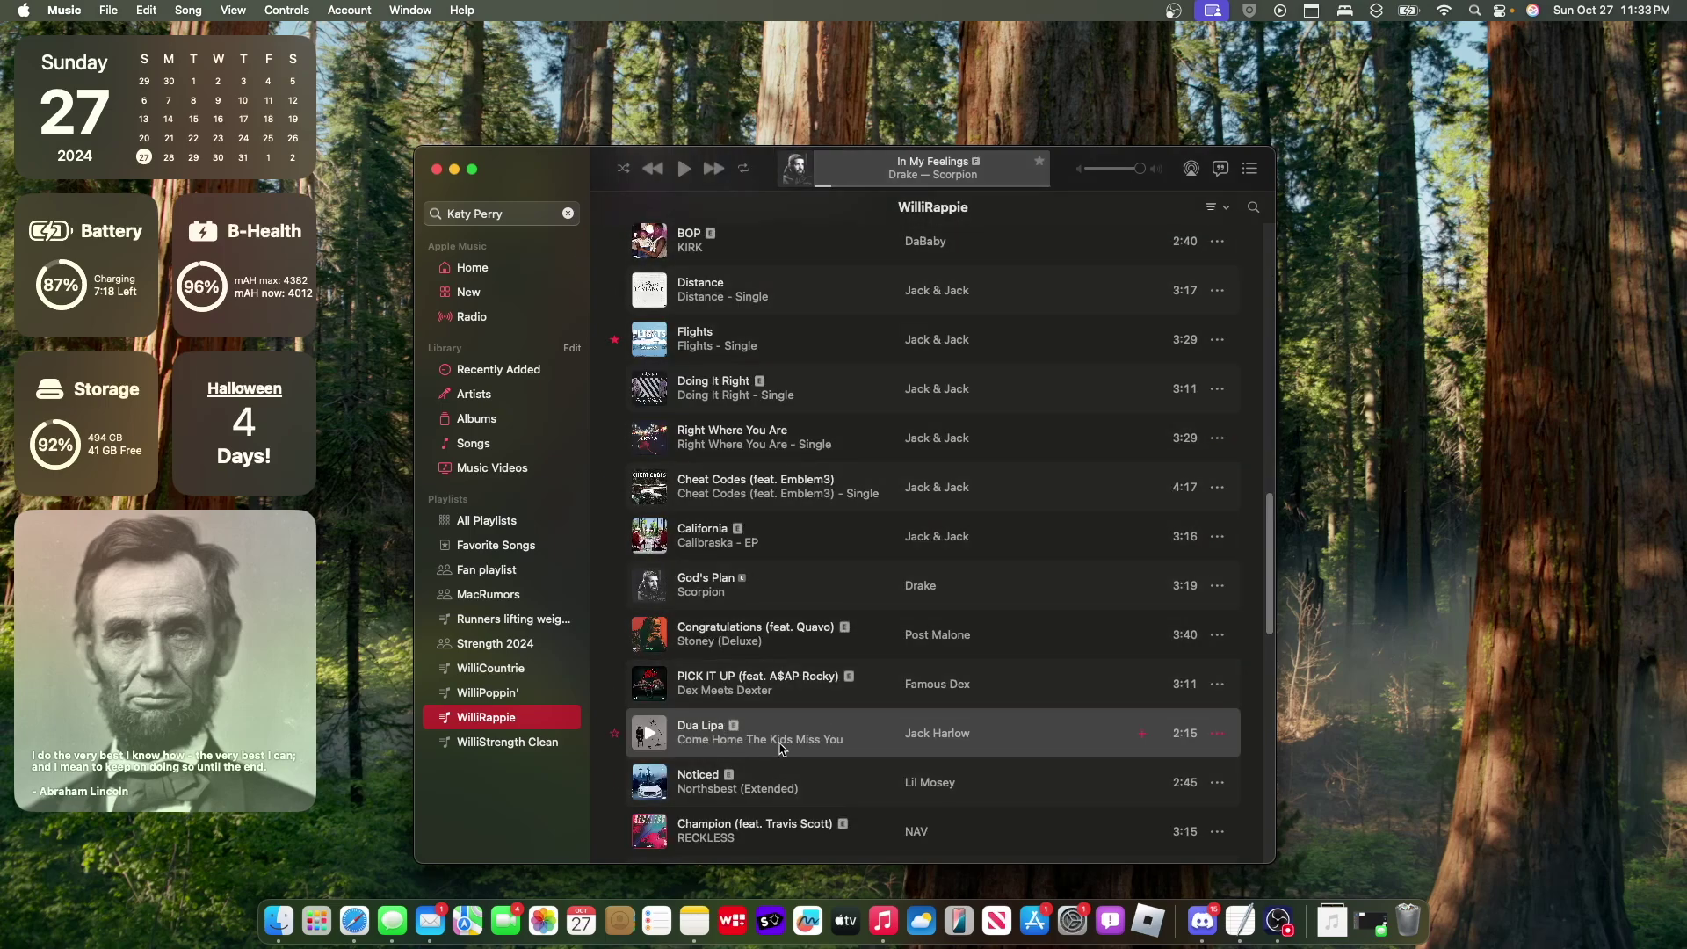
Step: Search Spotlight for 'Voiceover' and switch VoiceOver on, then off again
key("super+h")
key("super+space")
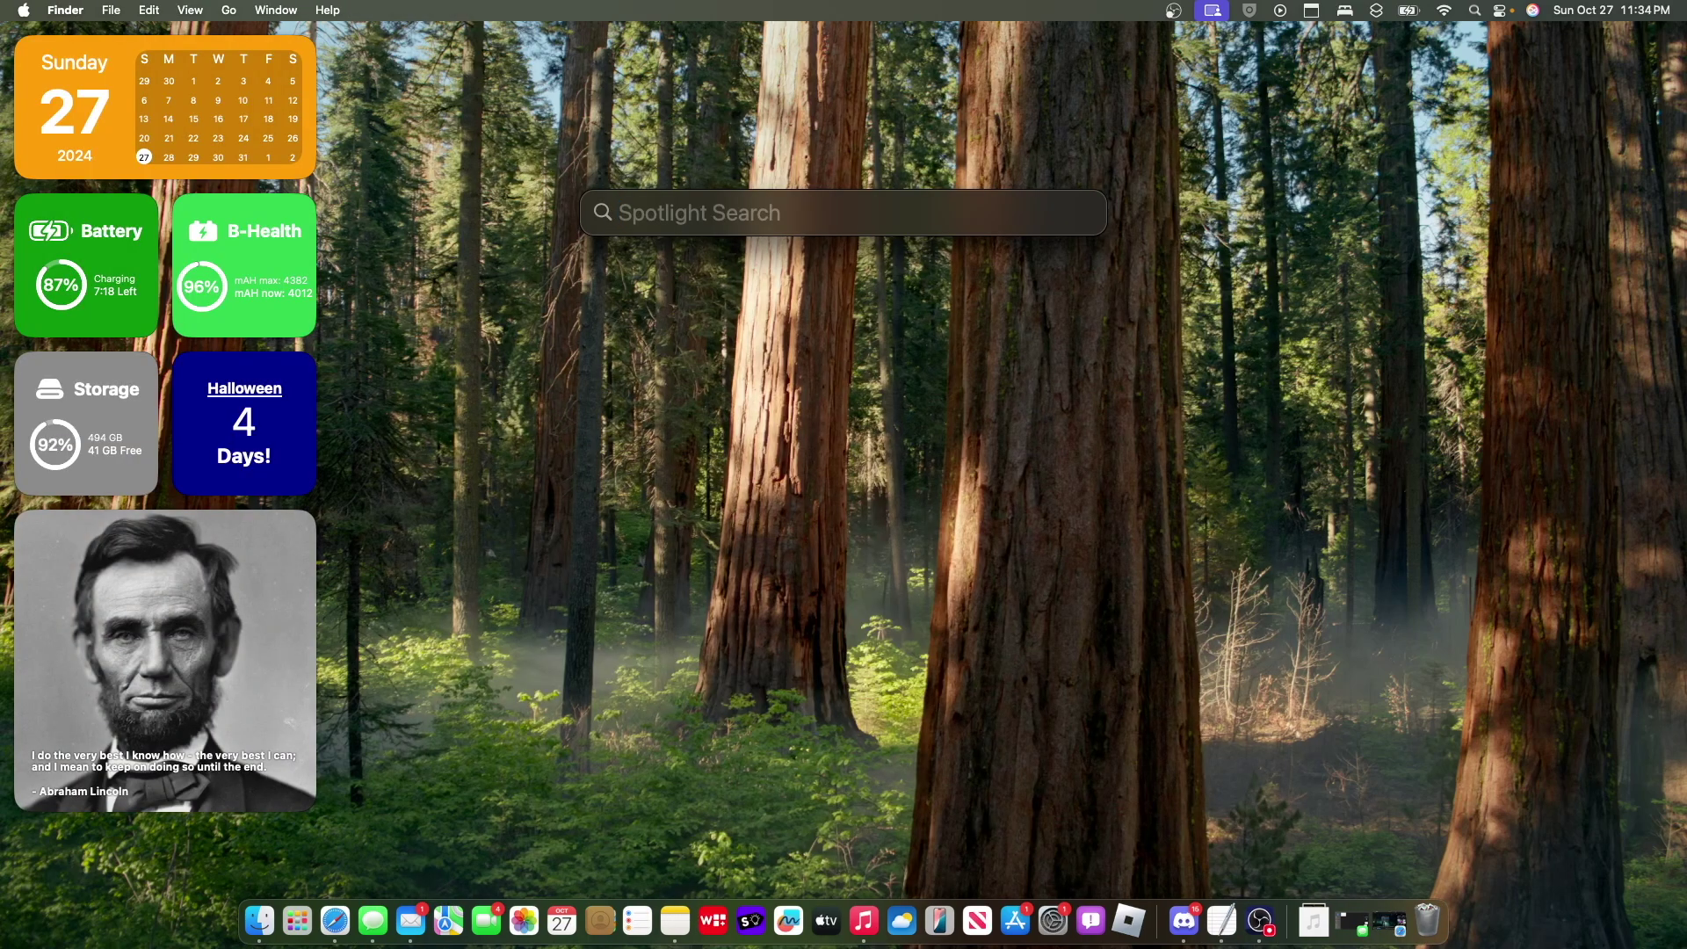
type("Voiceo")
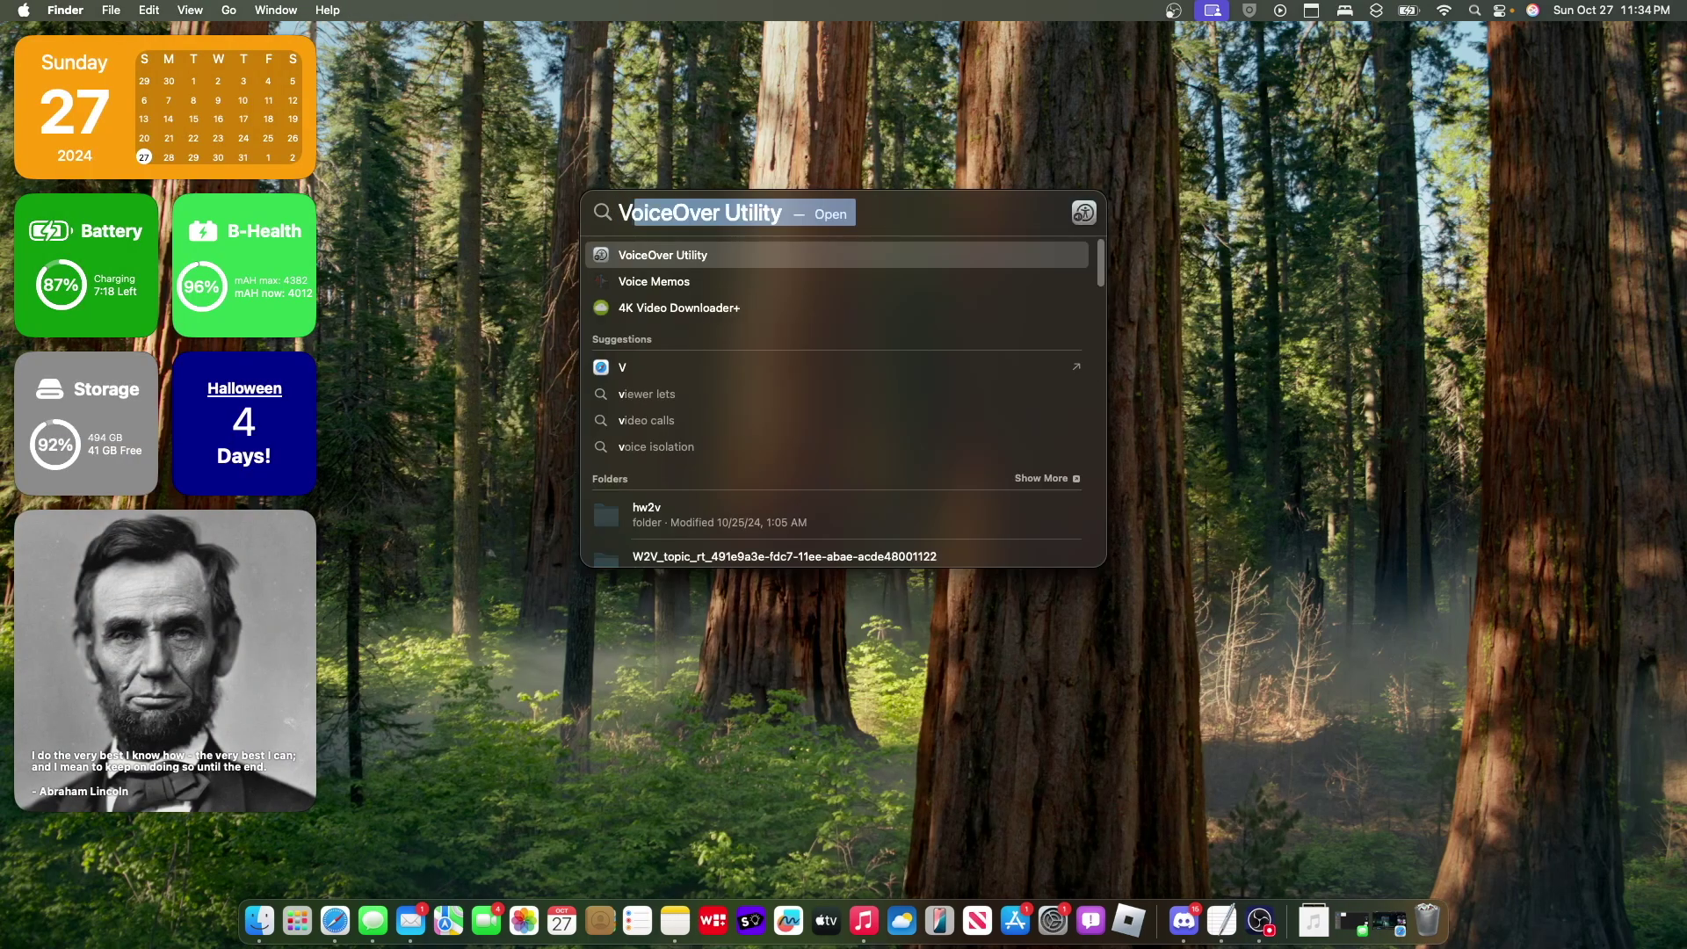
type("ver")
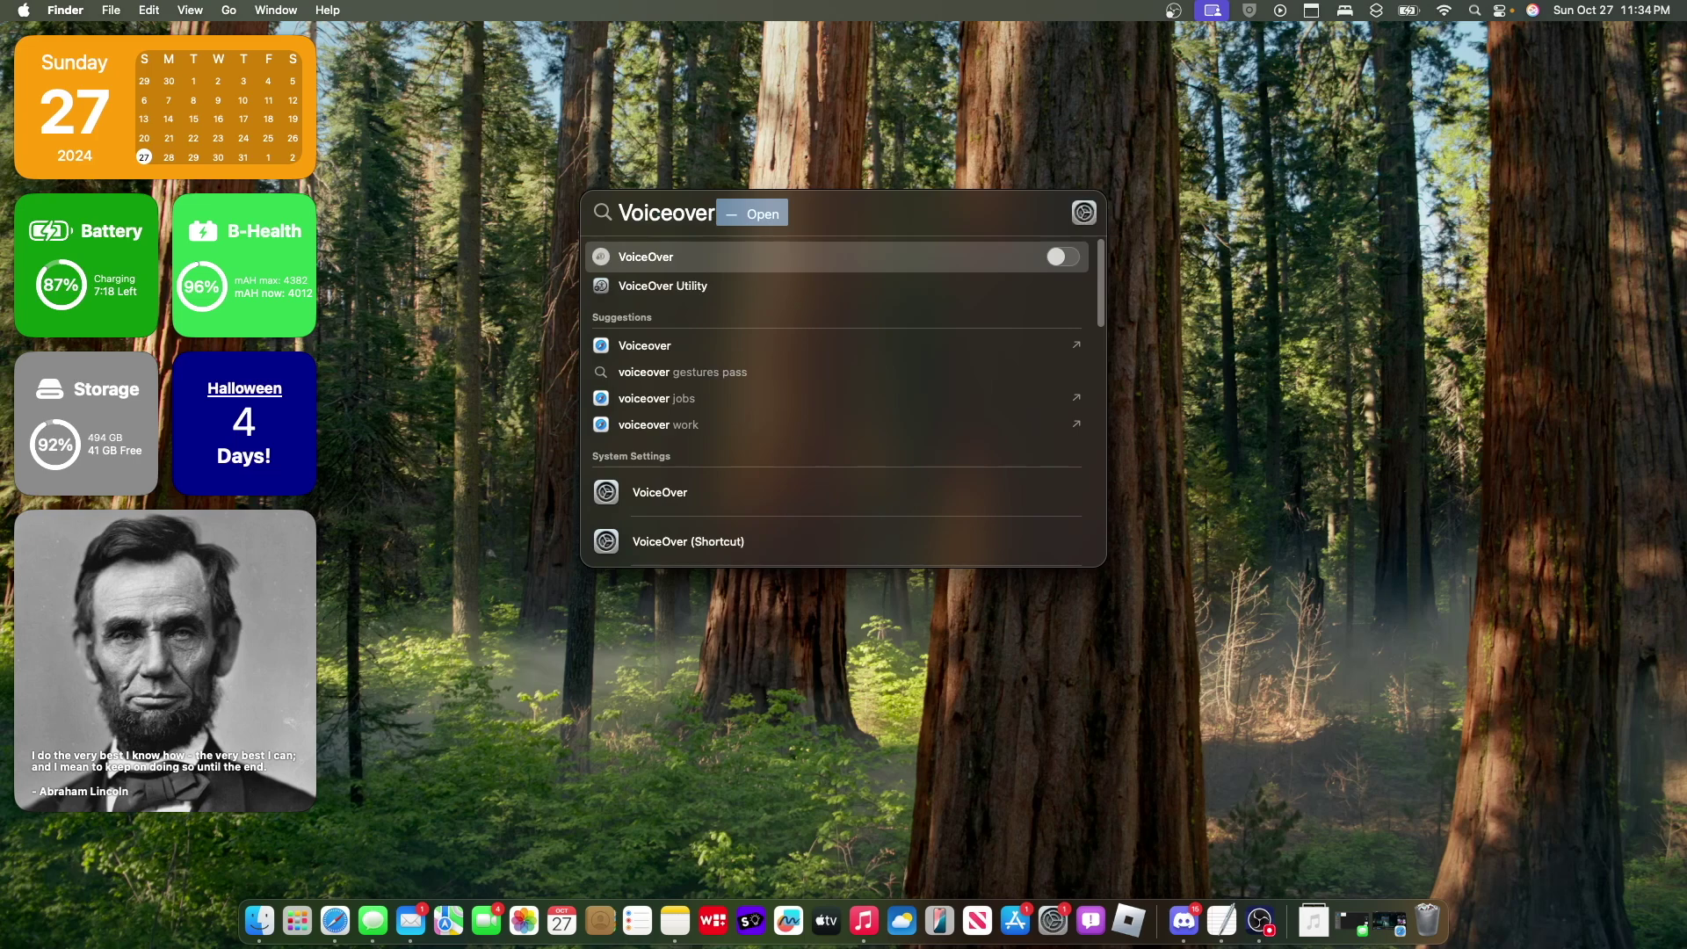
left_click(1063, 259)
left_click(1068, 261)
Step: Close Spotlight, reopen the Voiceover search, and dismiss it to the bare desktop
key("Escape")
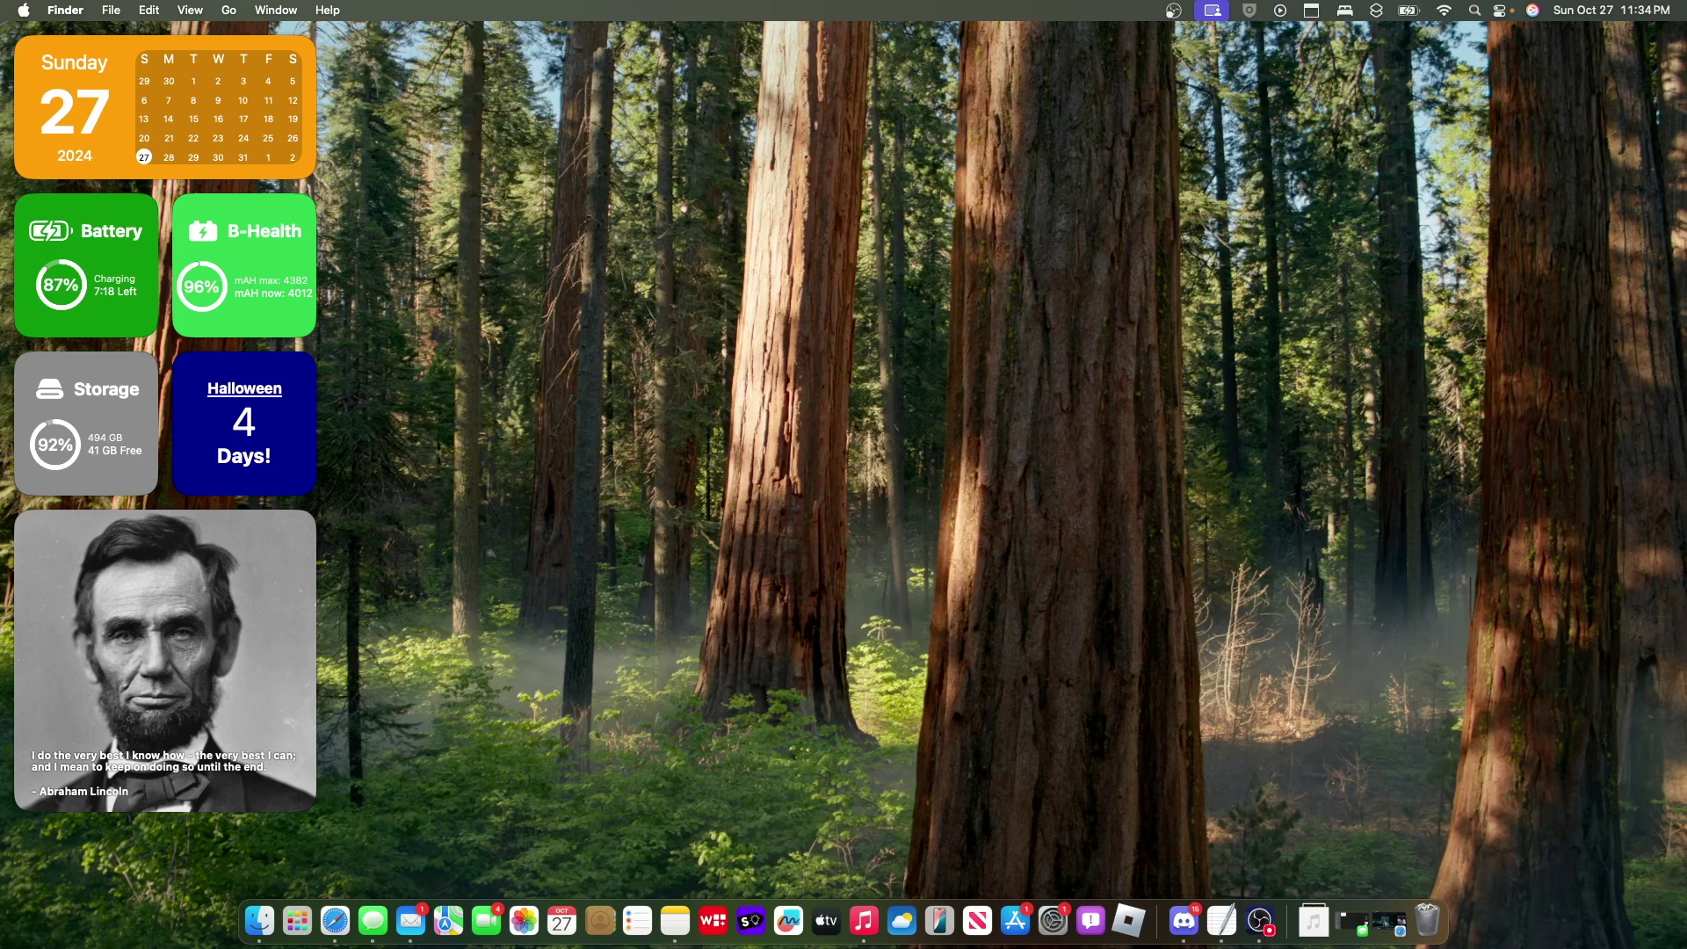
key("super+space")
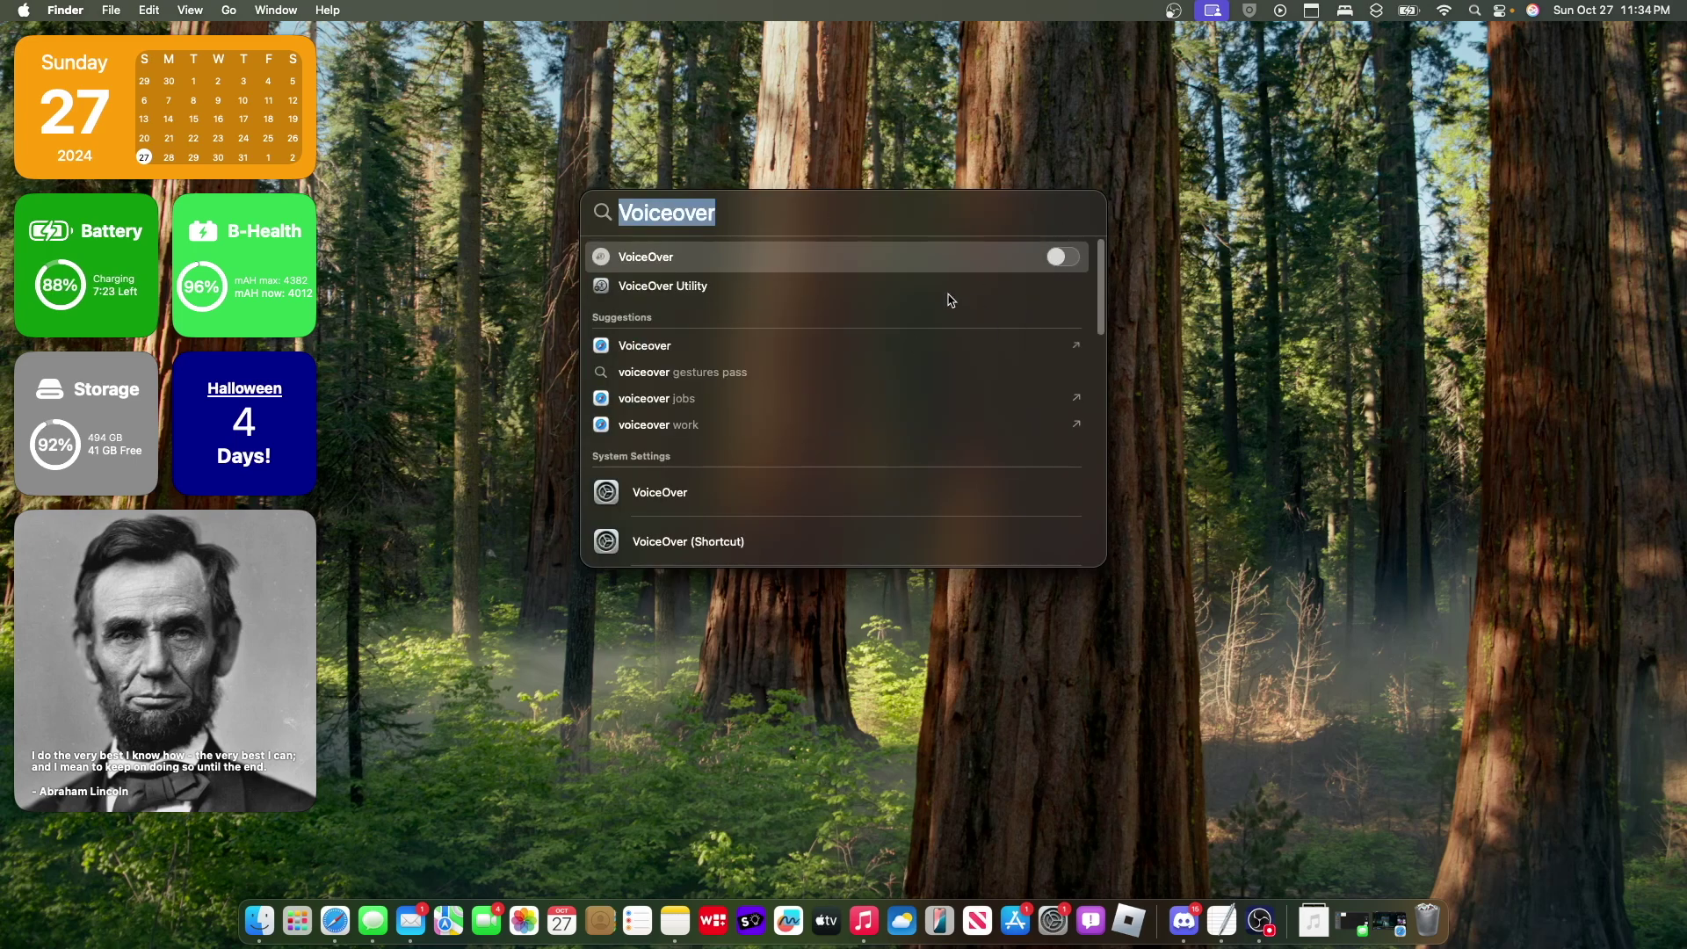
left_click(1187, 499)
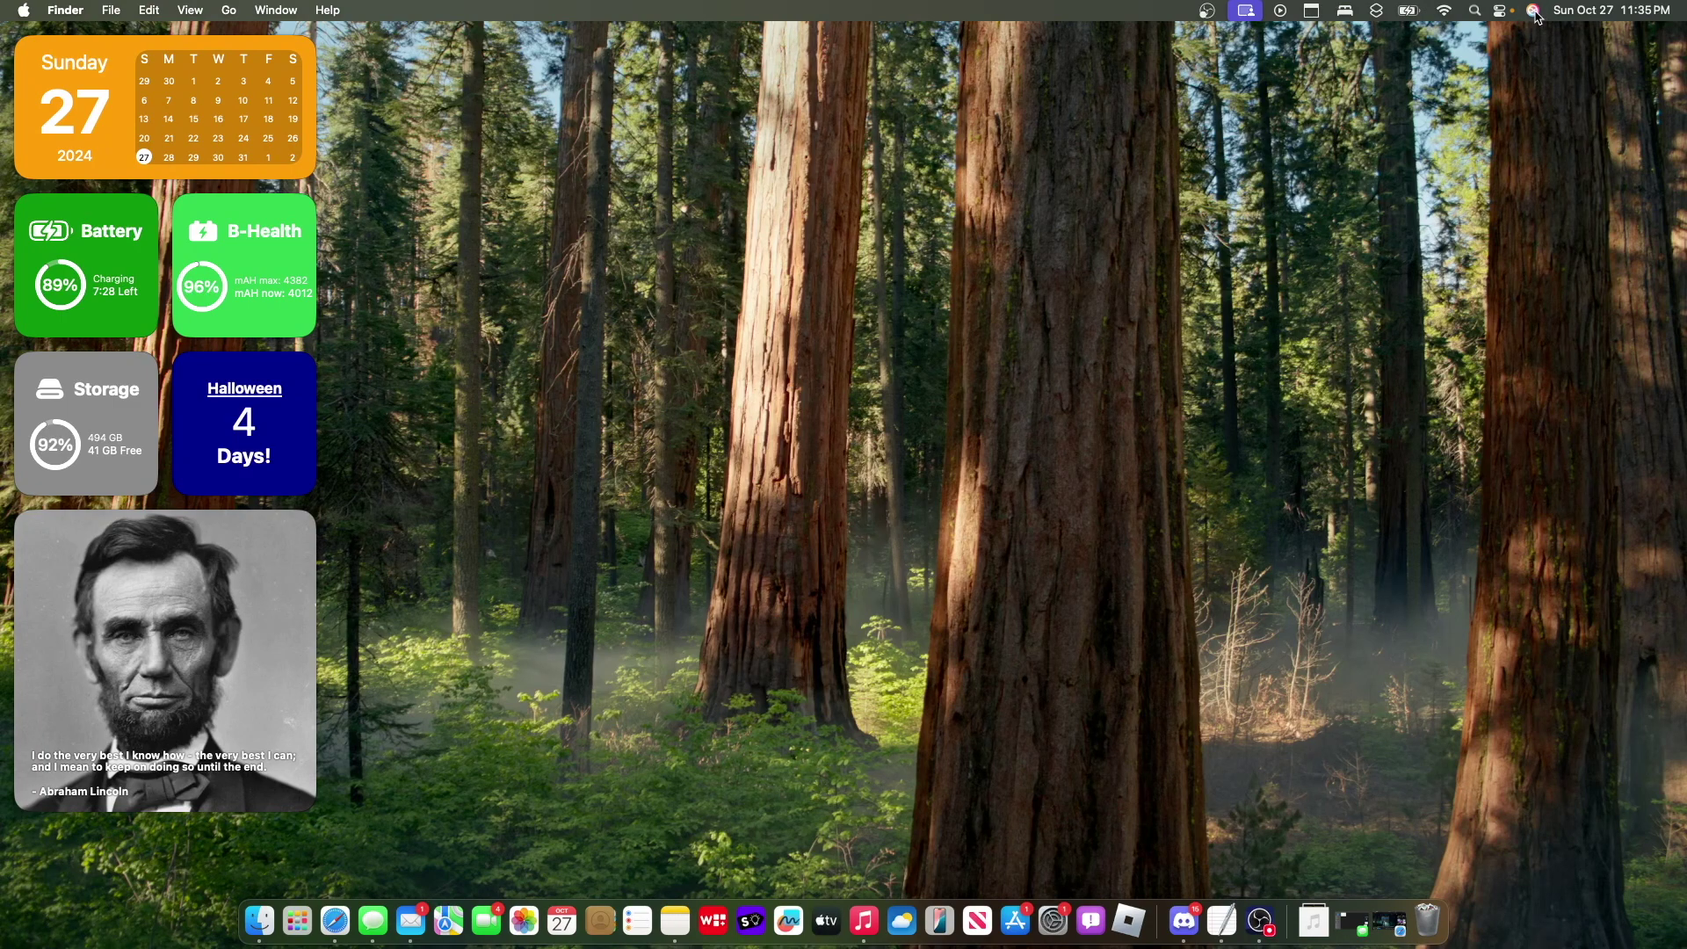
Step: Ask Type to Siri 'WilliWidget' to open WilliWidgets, then close the app's window
left_click(1534, 11)
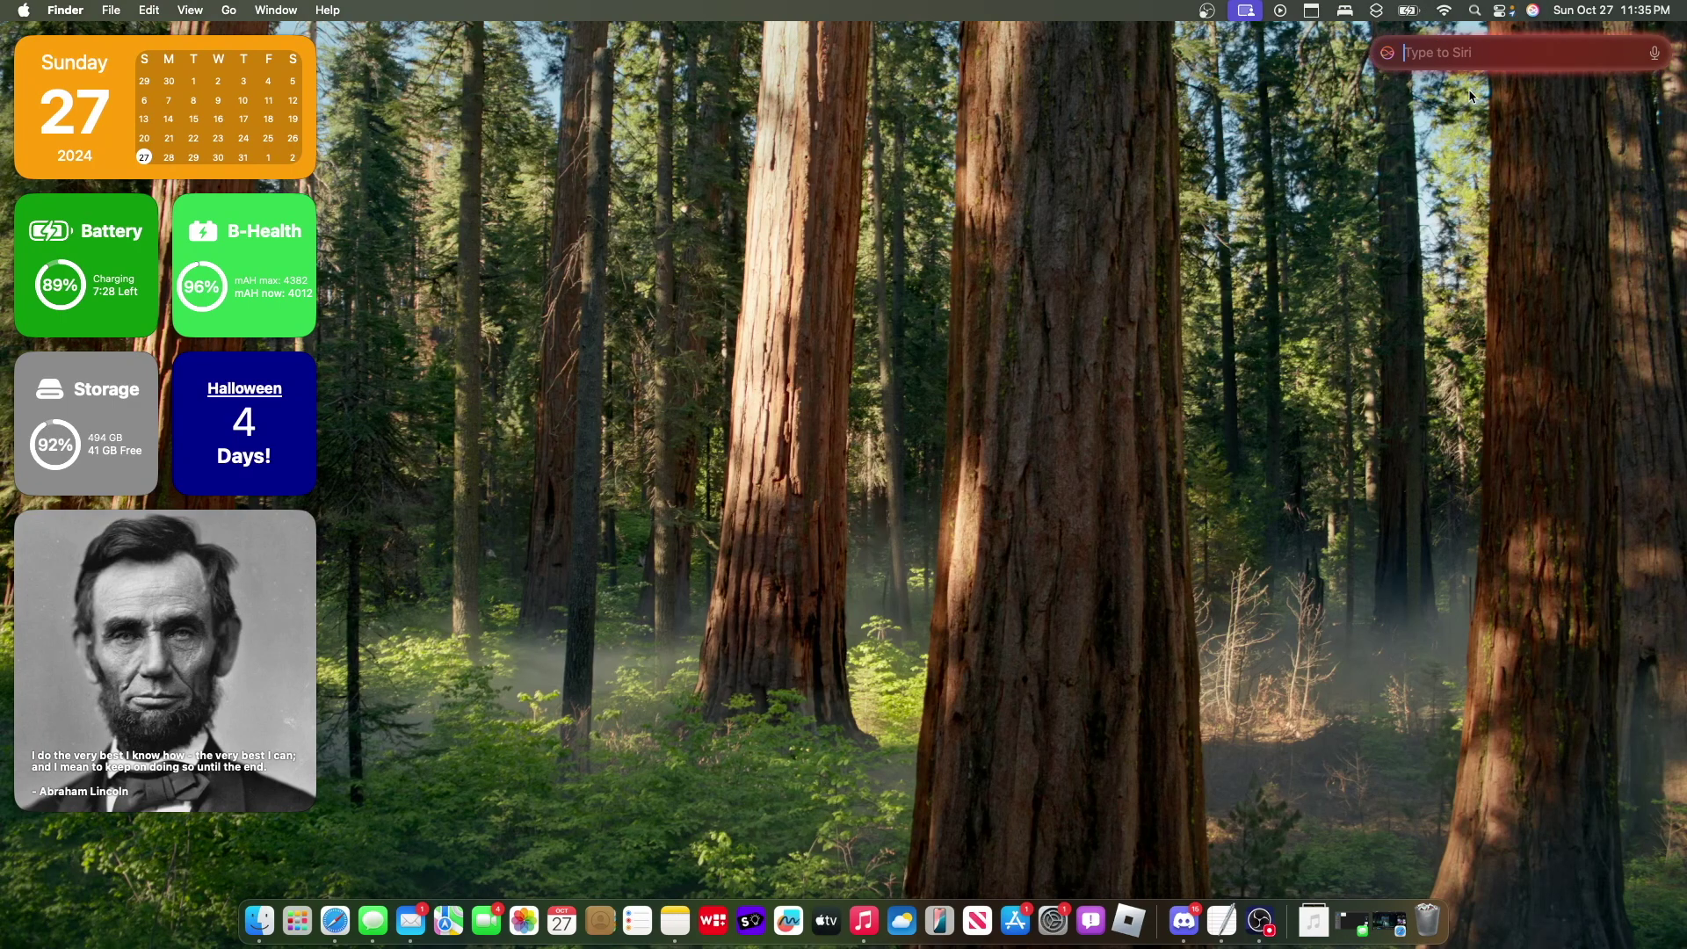
type("WilliWidgets")
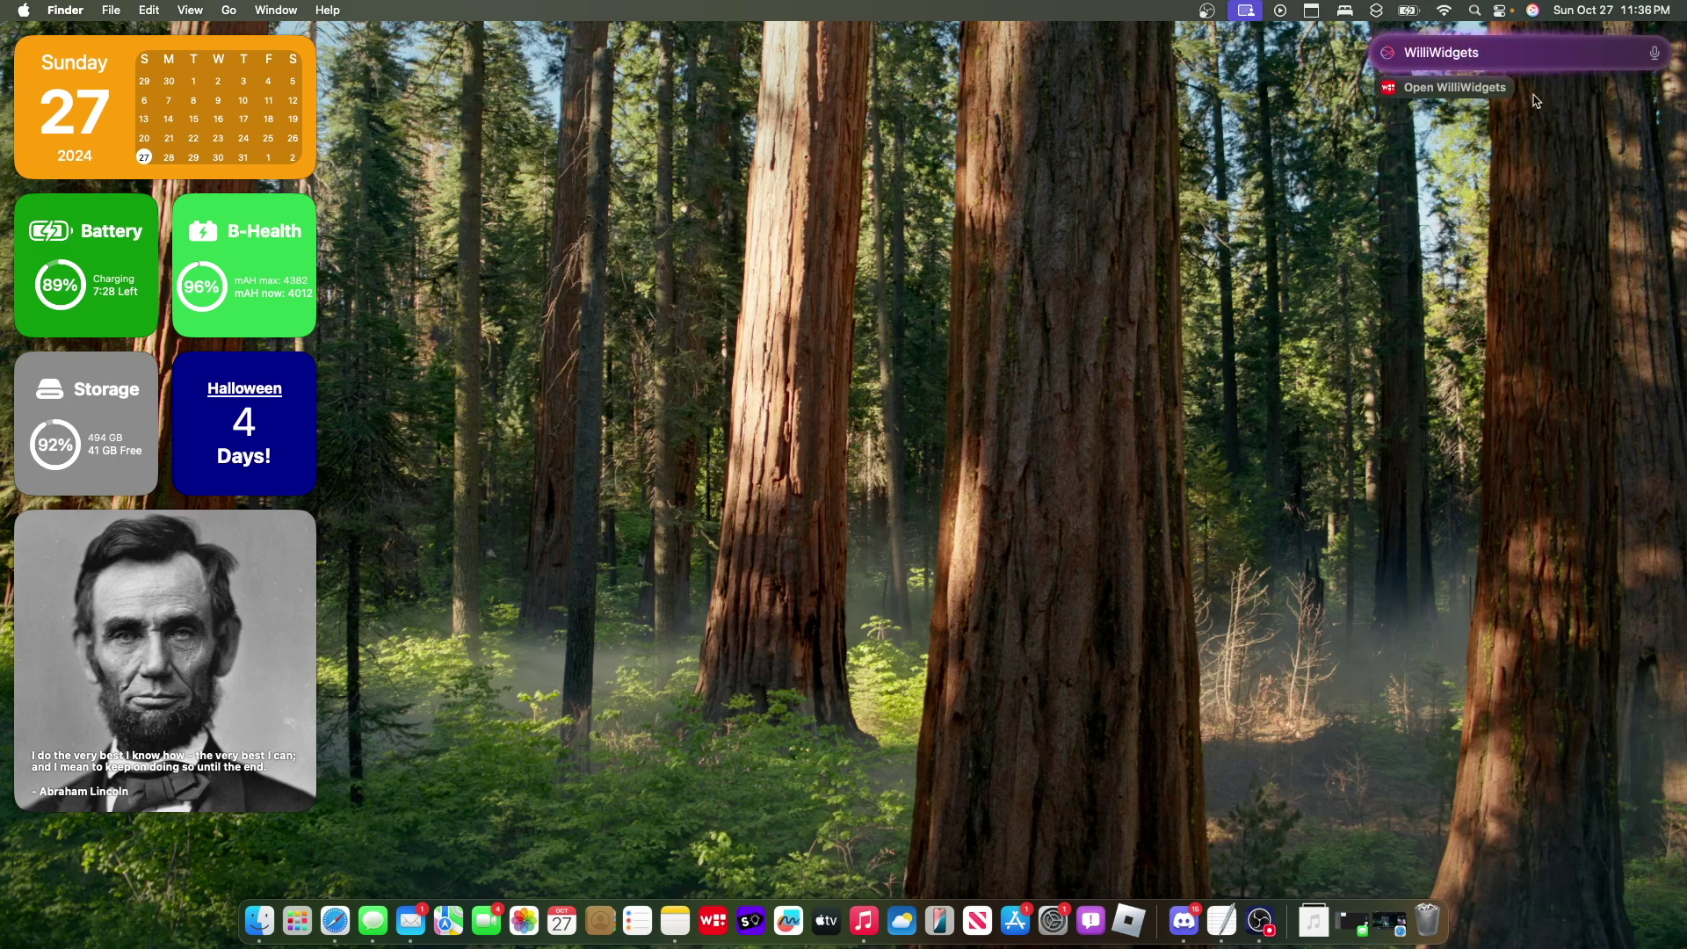
left_click(1479, 99)
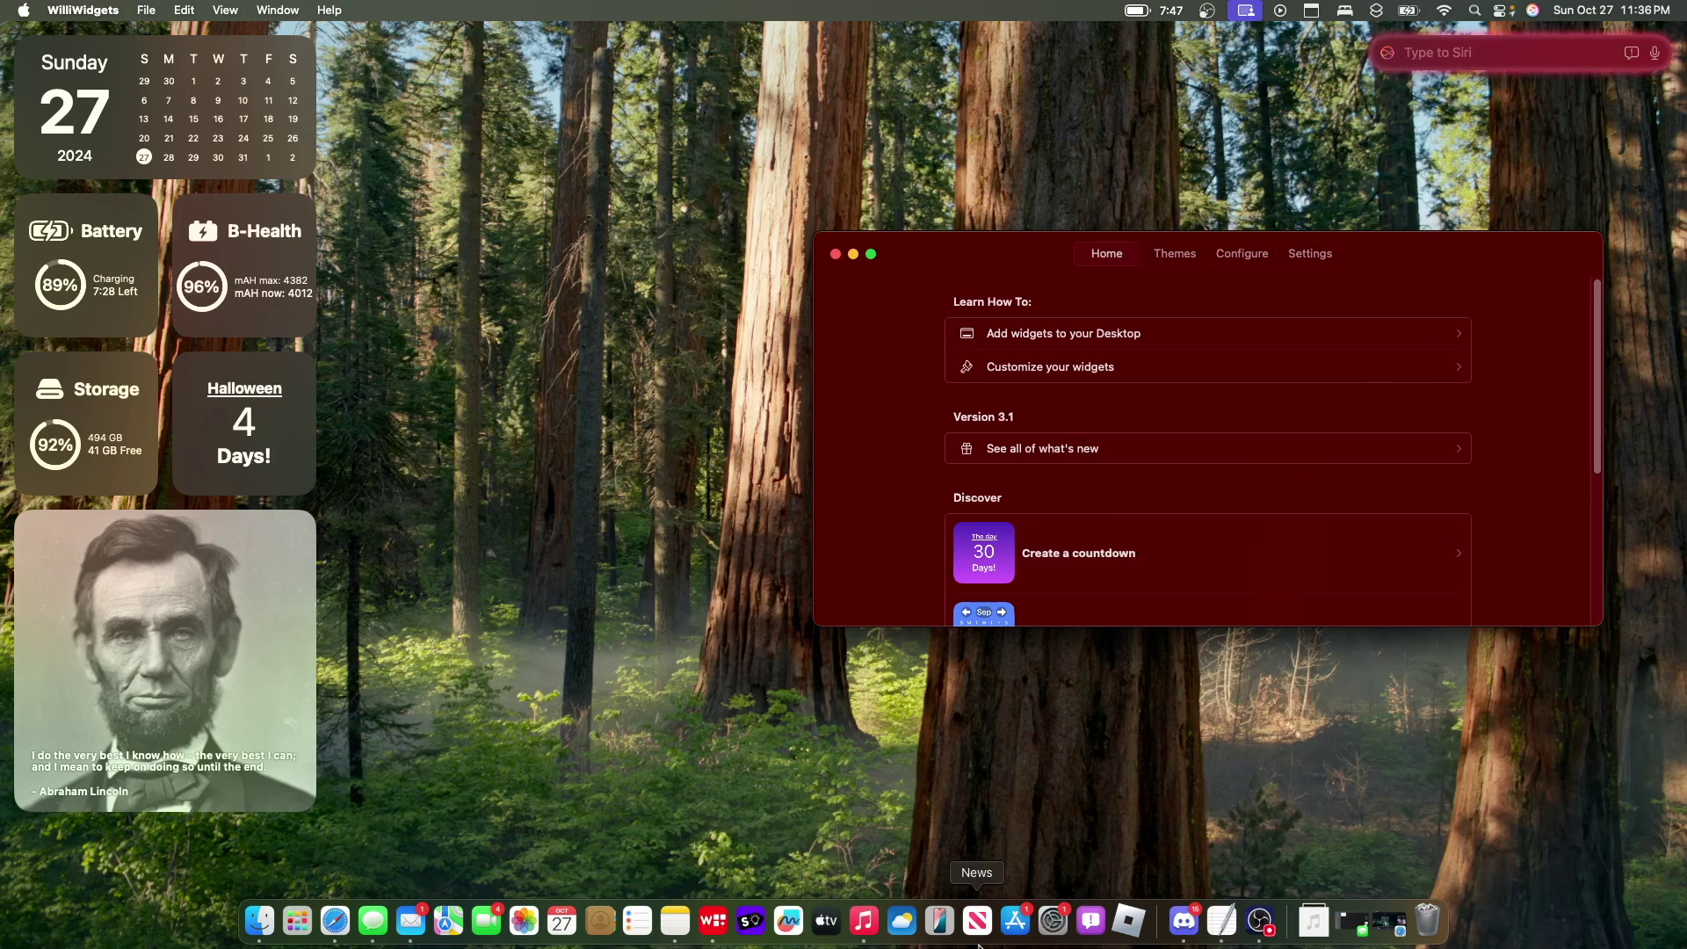
left_click(835, 254)
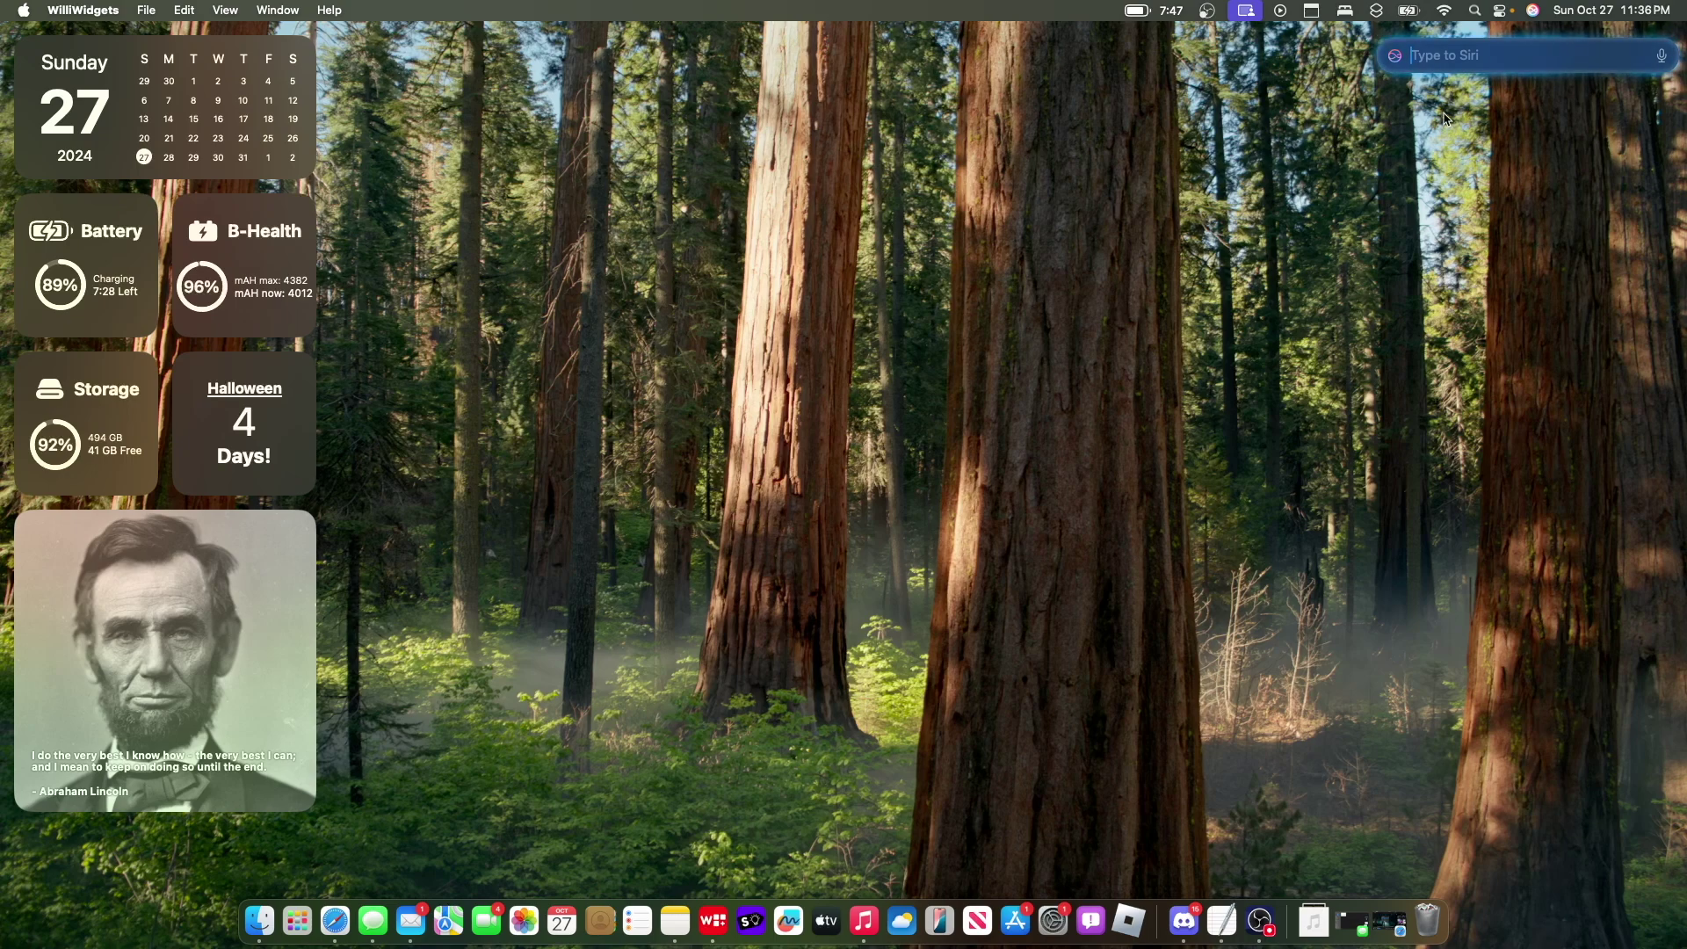
Step: Choose Not Now for the Type to Siri shortcut and switch Siri to voice input
left_click(947, 375)
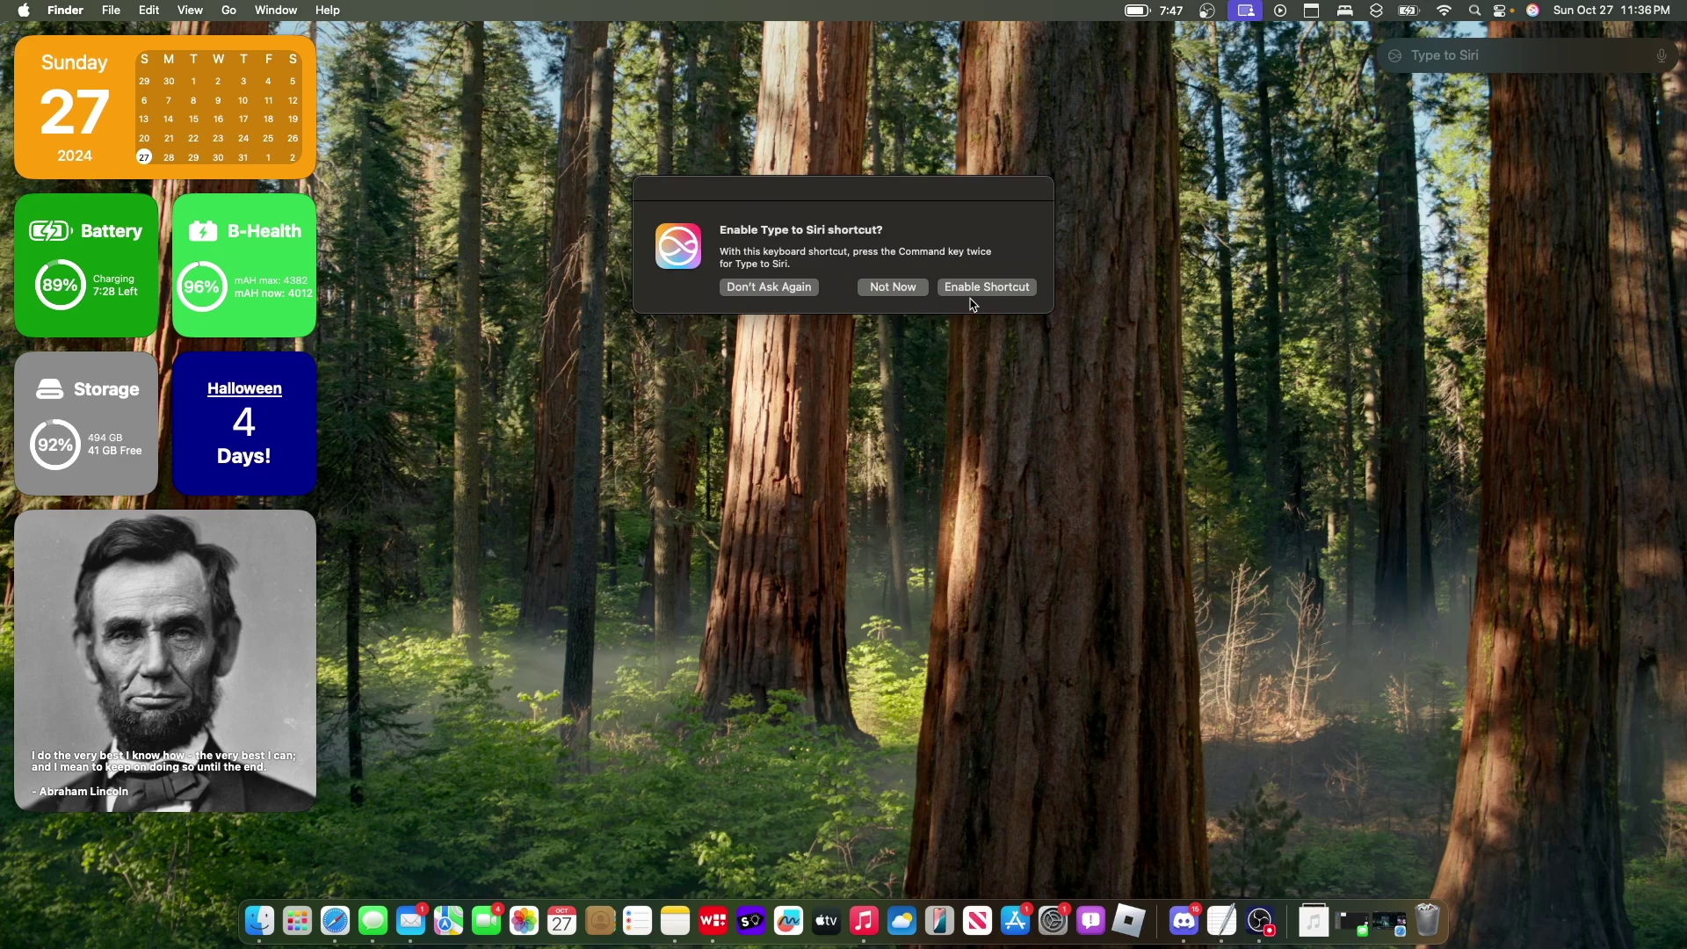
left_click(894, 288)
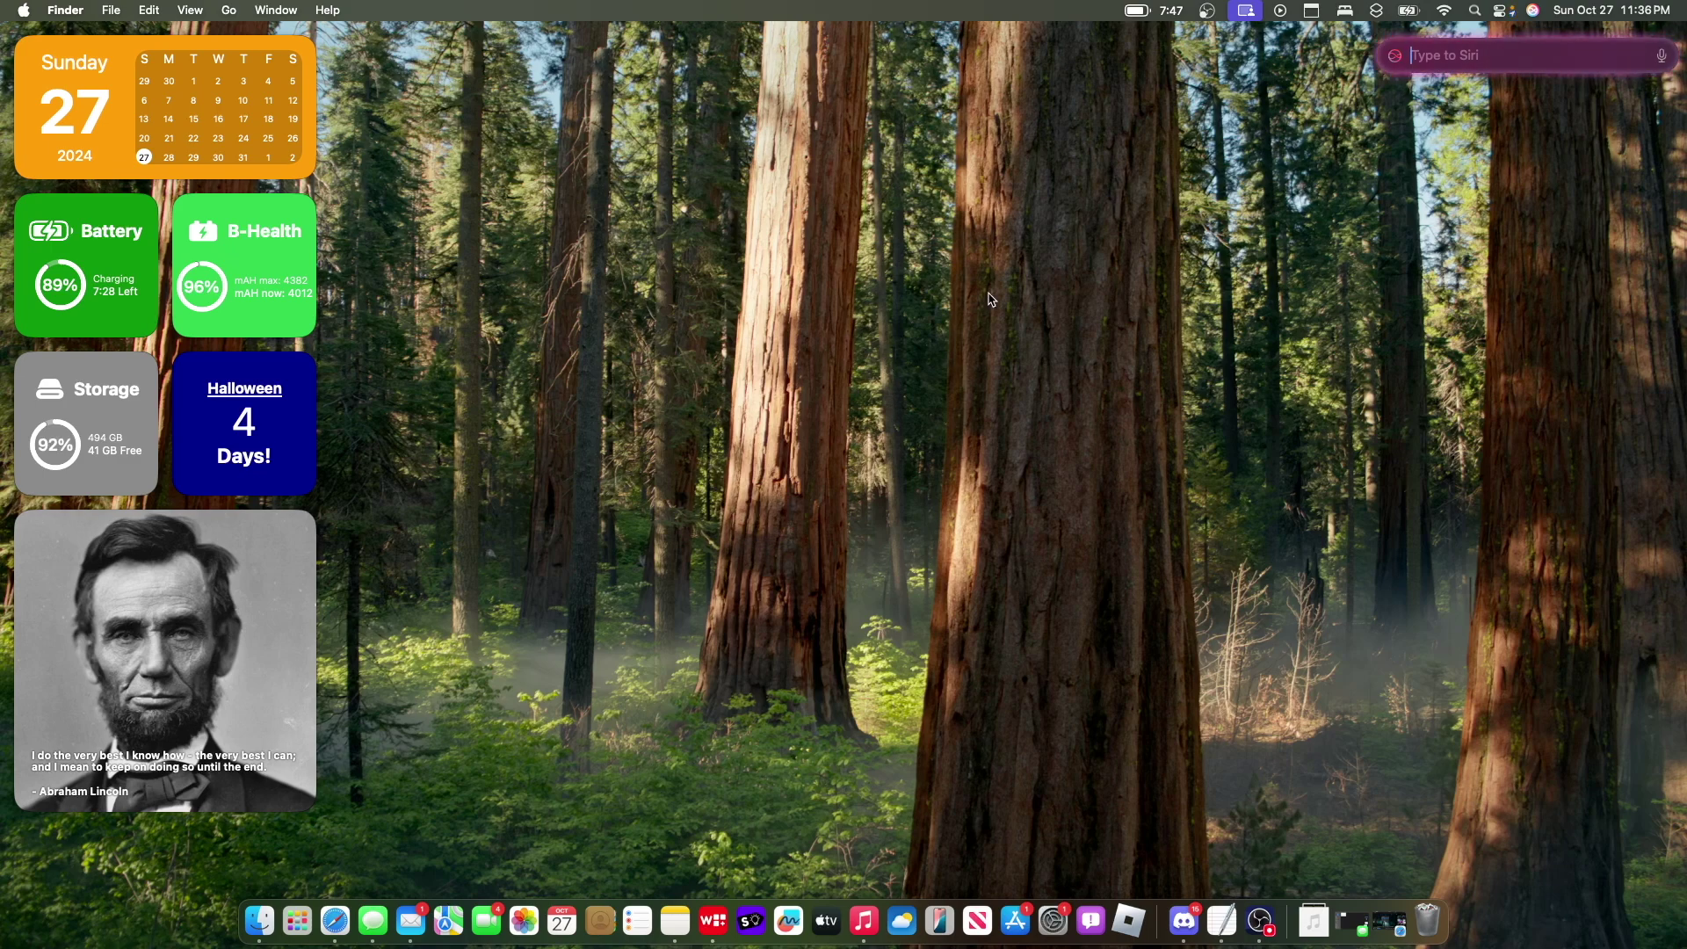
left_click(1394, 54)
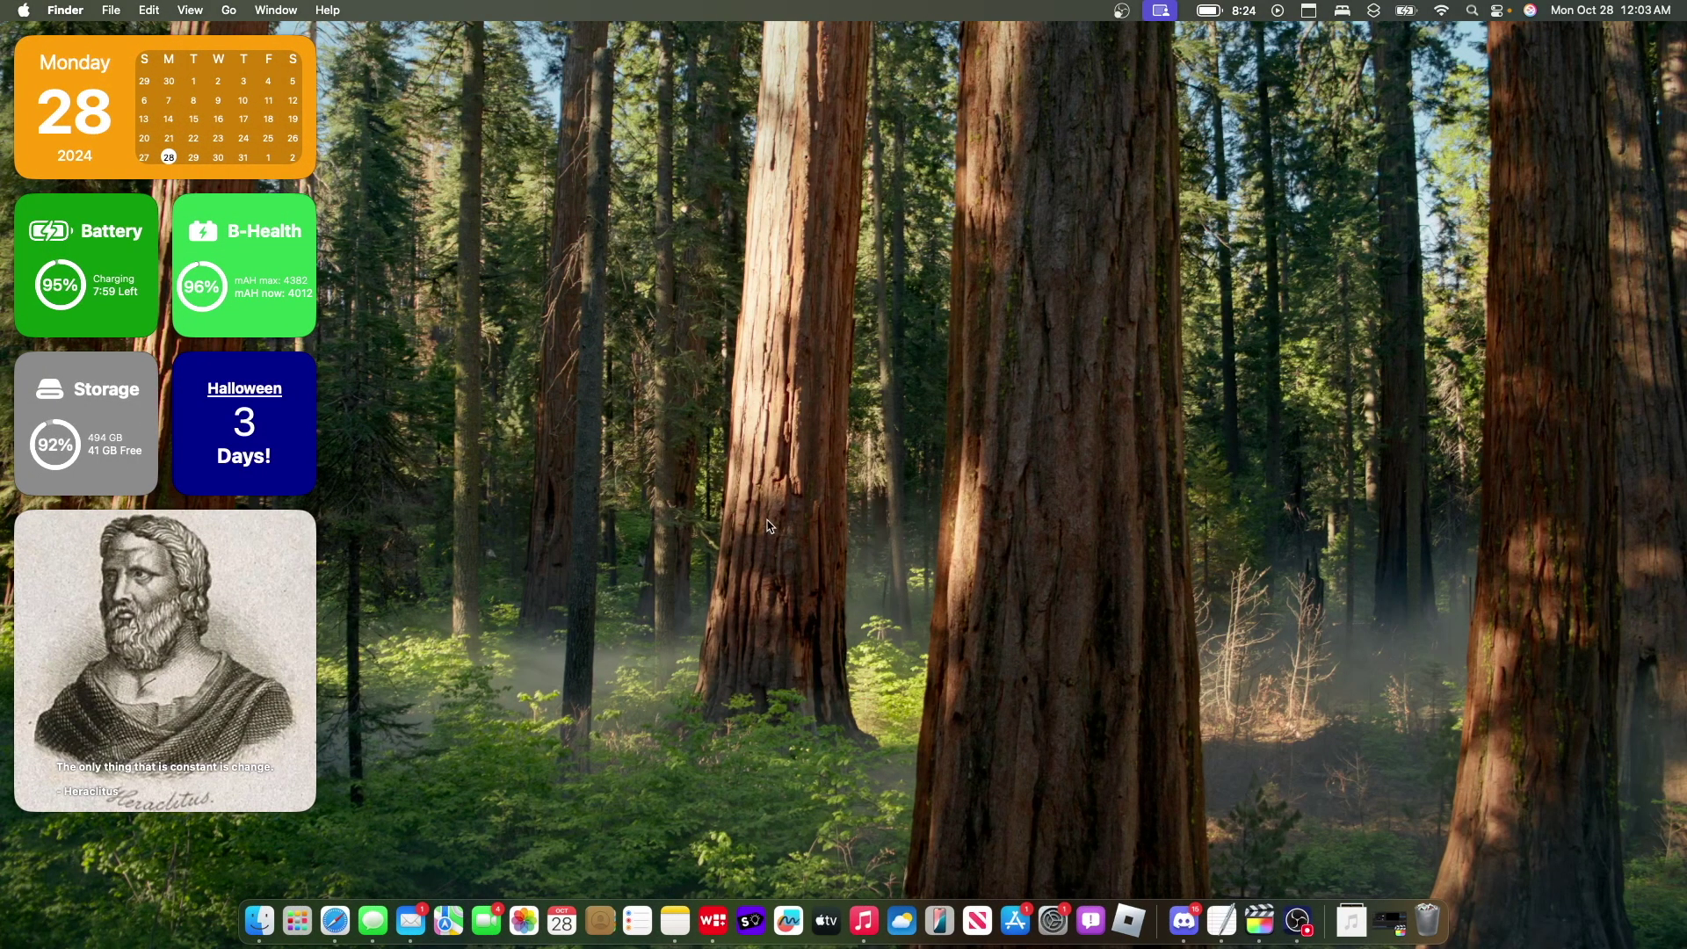
right_click(690, 434)
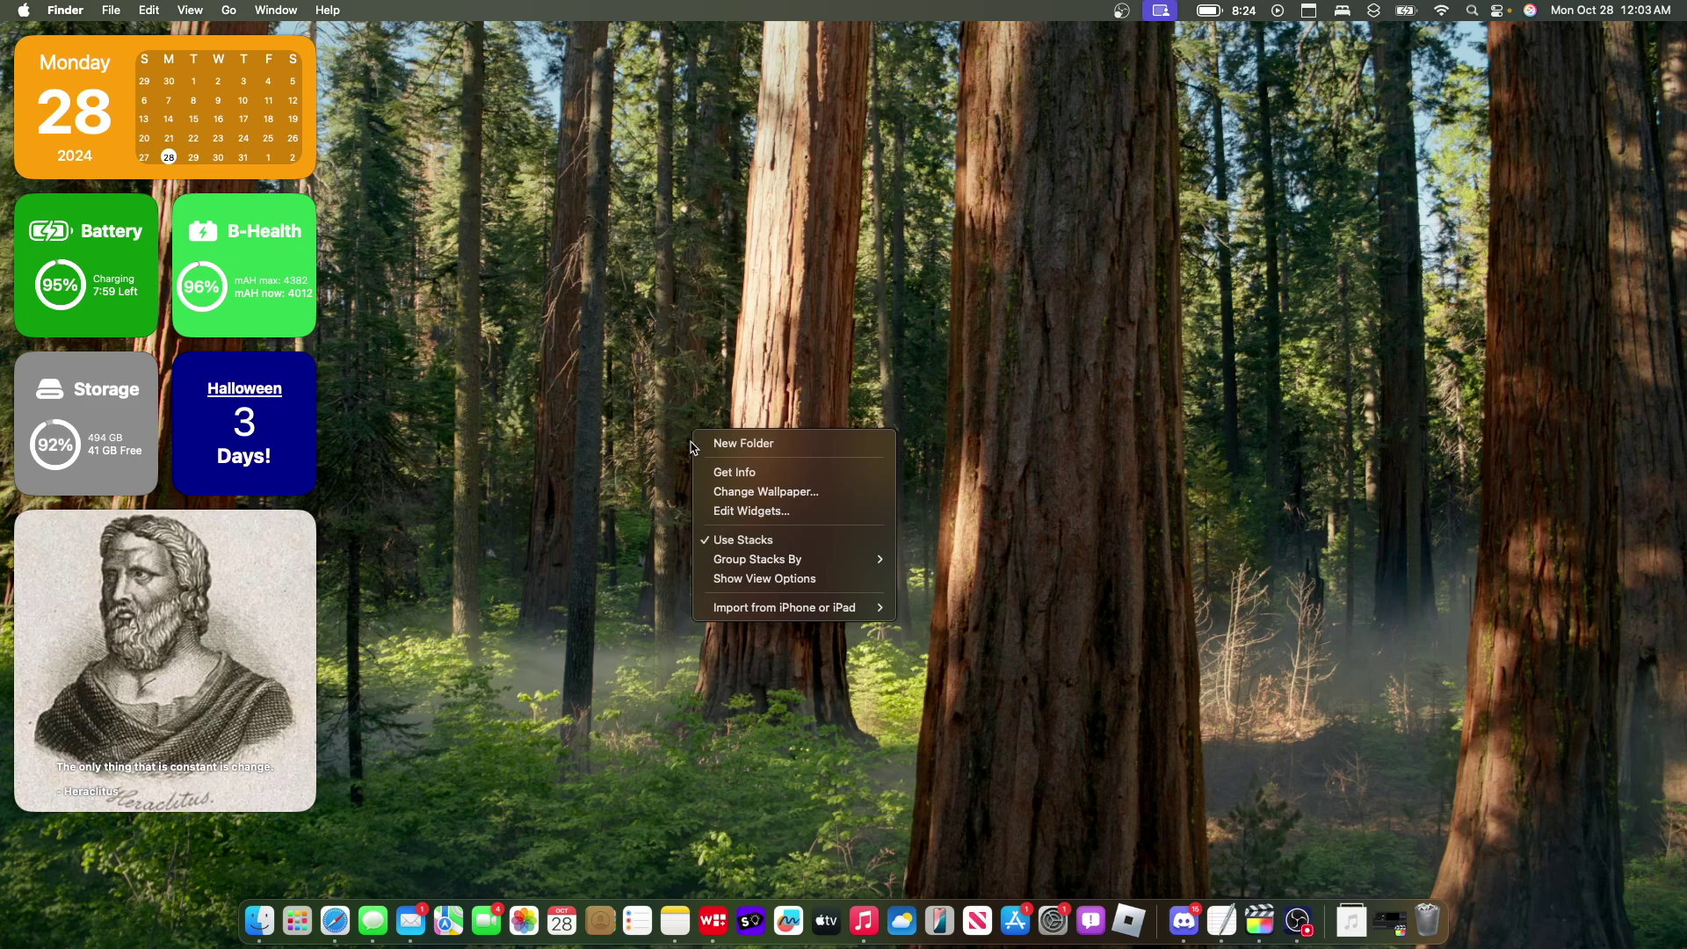
left_click(751, 510)
left_click(472, 793)
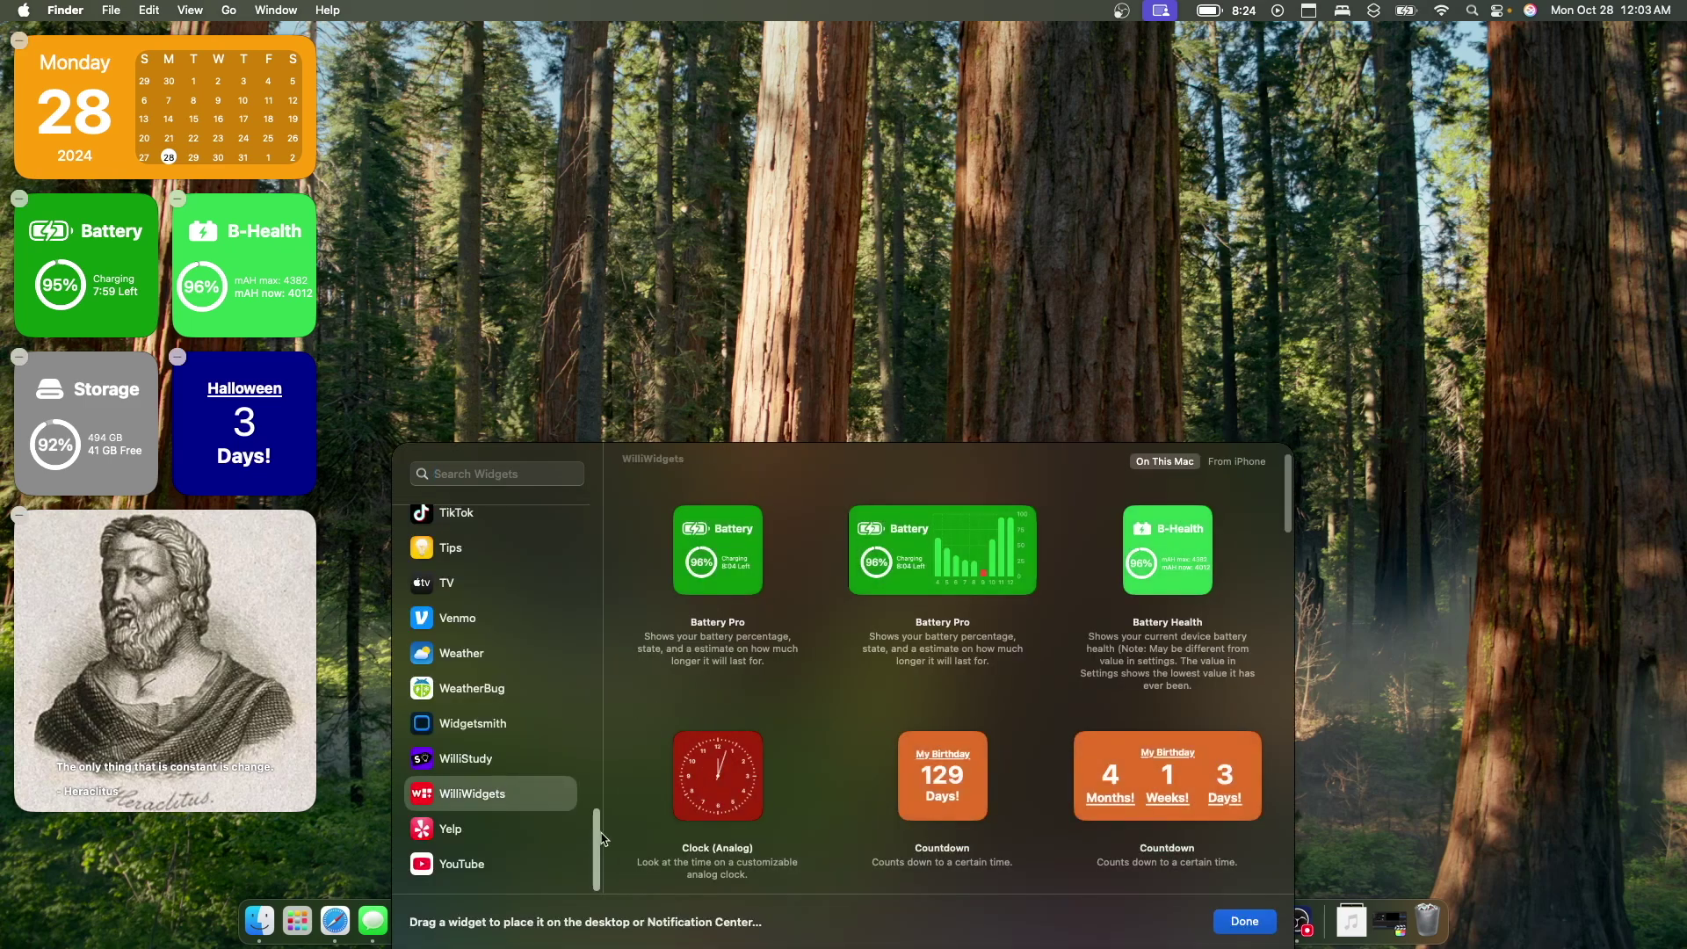
mouse_move(1195, 769)
scroll(931, 765, "down", 5)
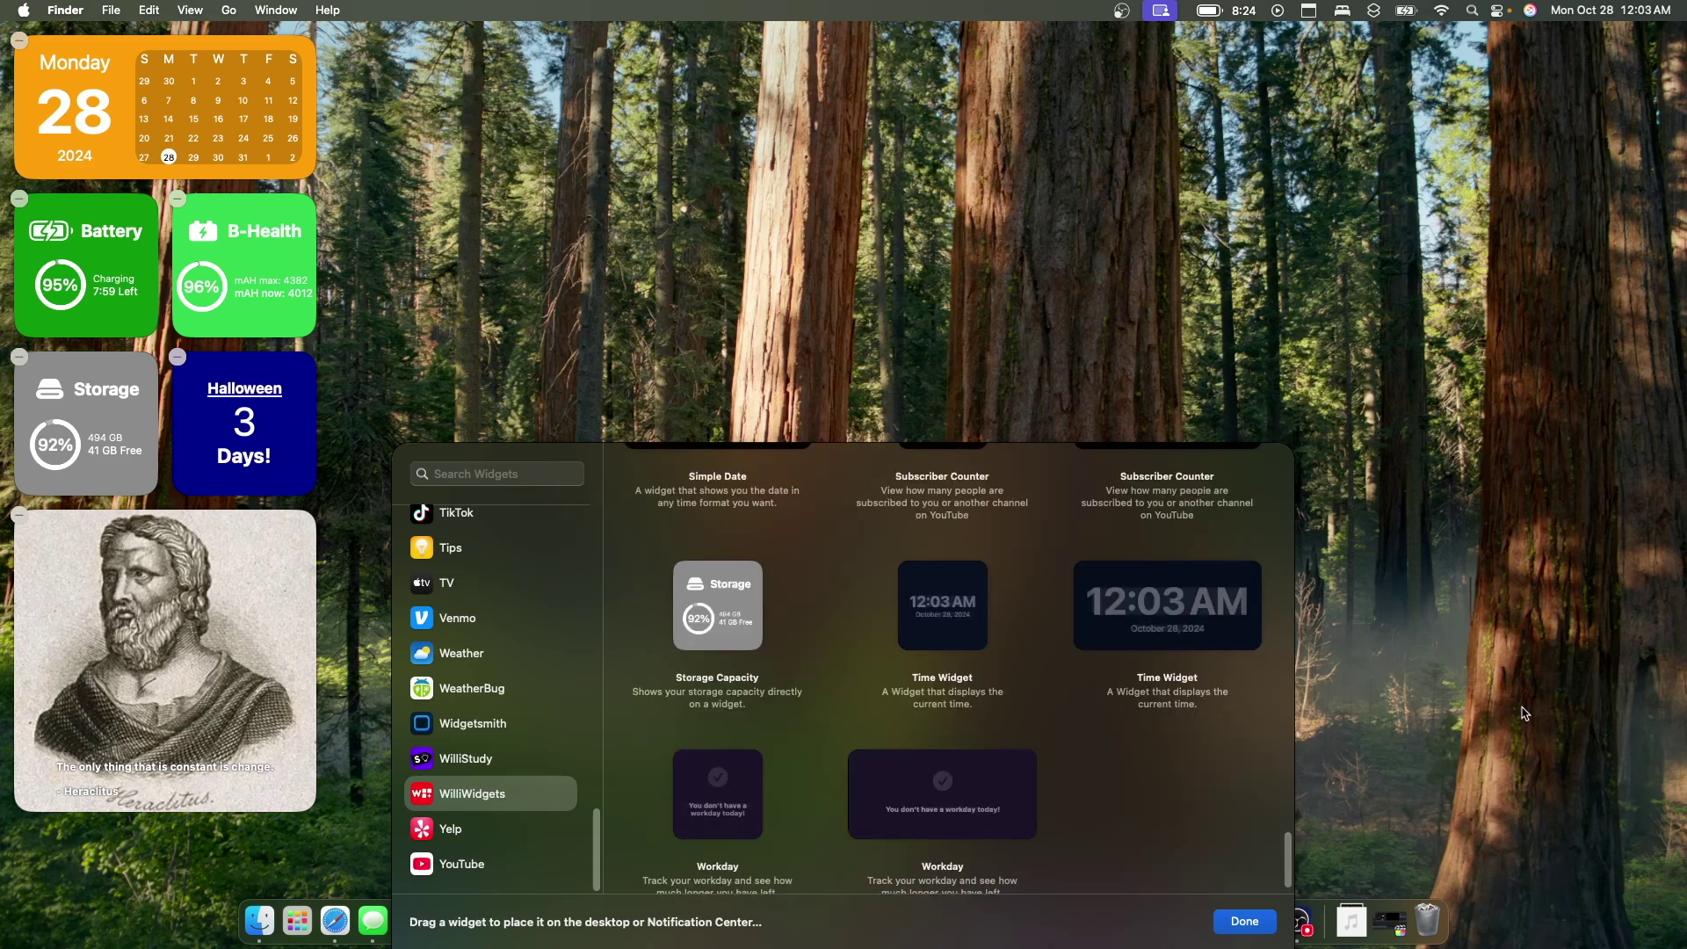
scroll(1080, 712, "up", 5)
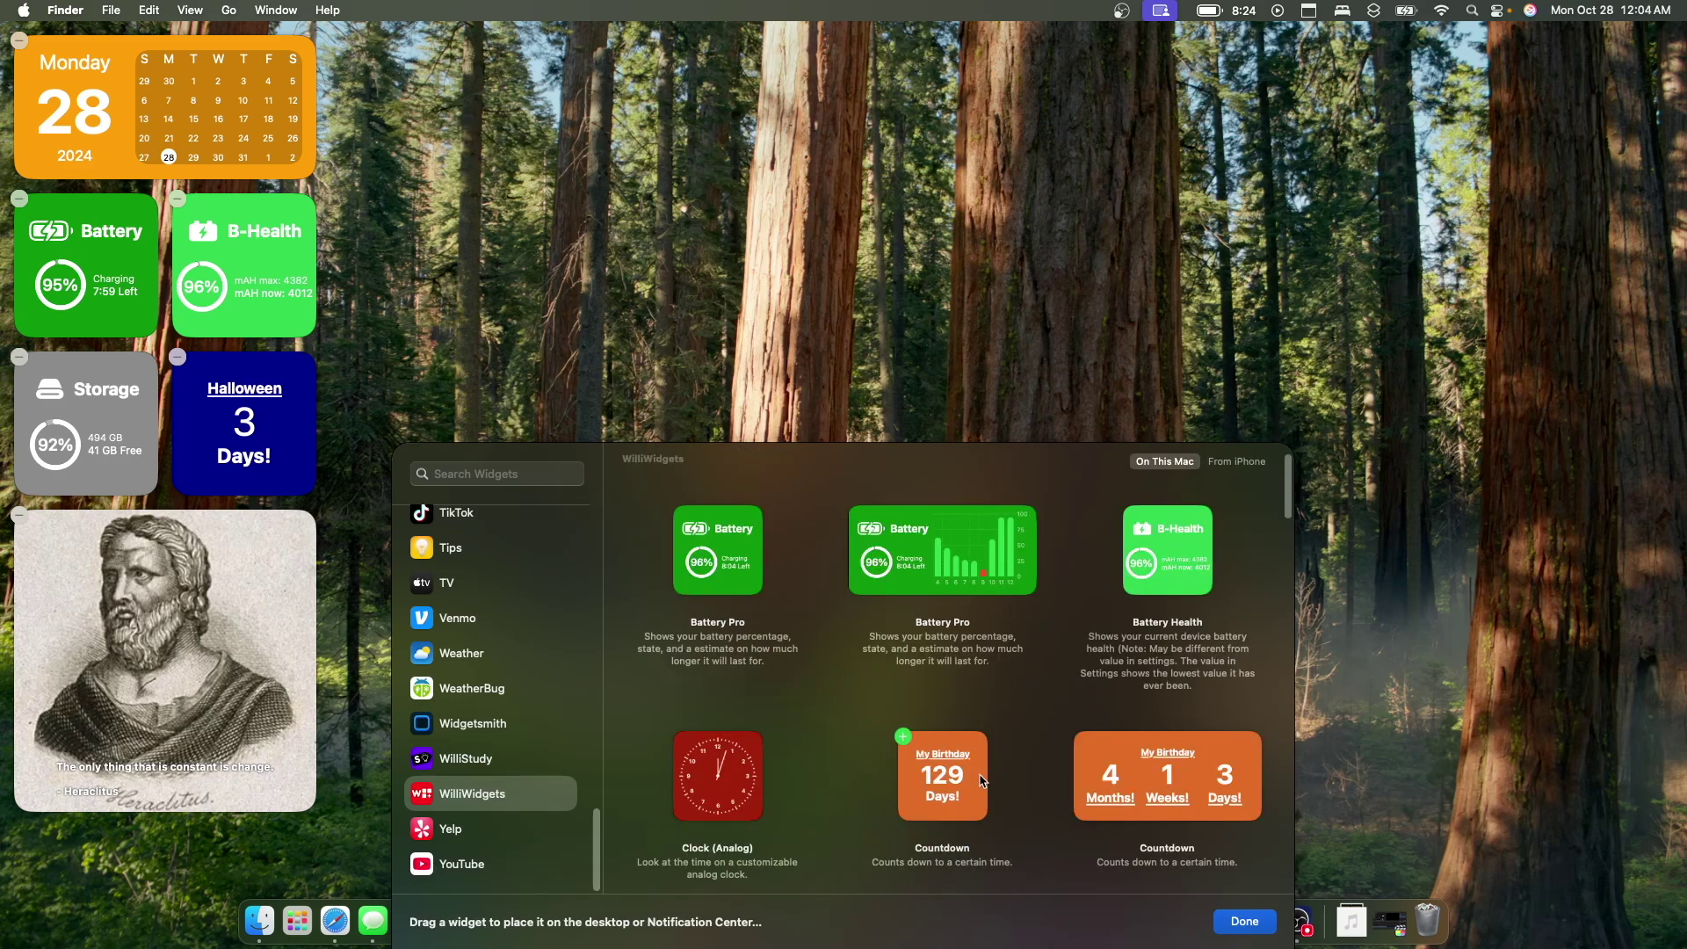
left_click_drag(718, 775, 378, 53)
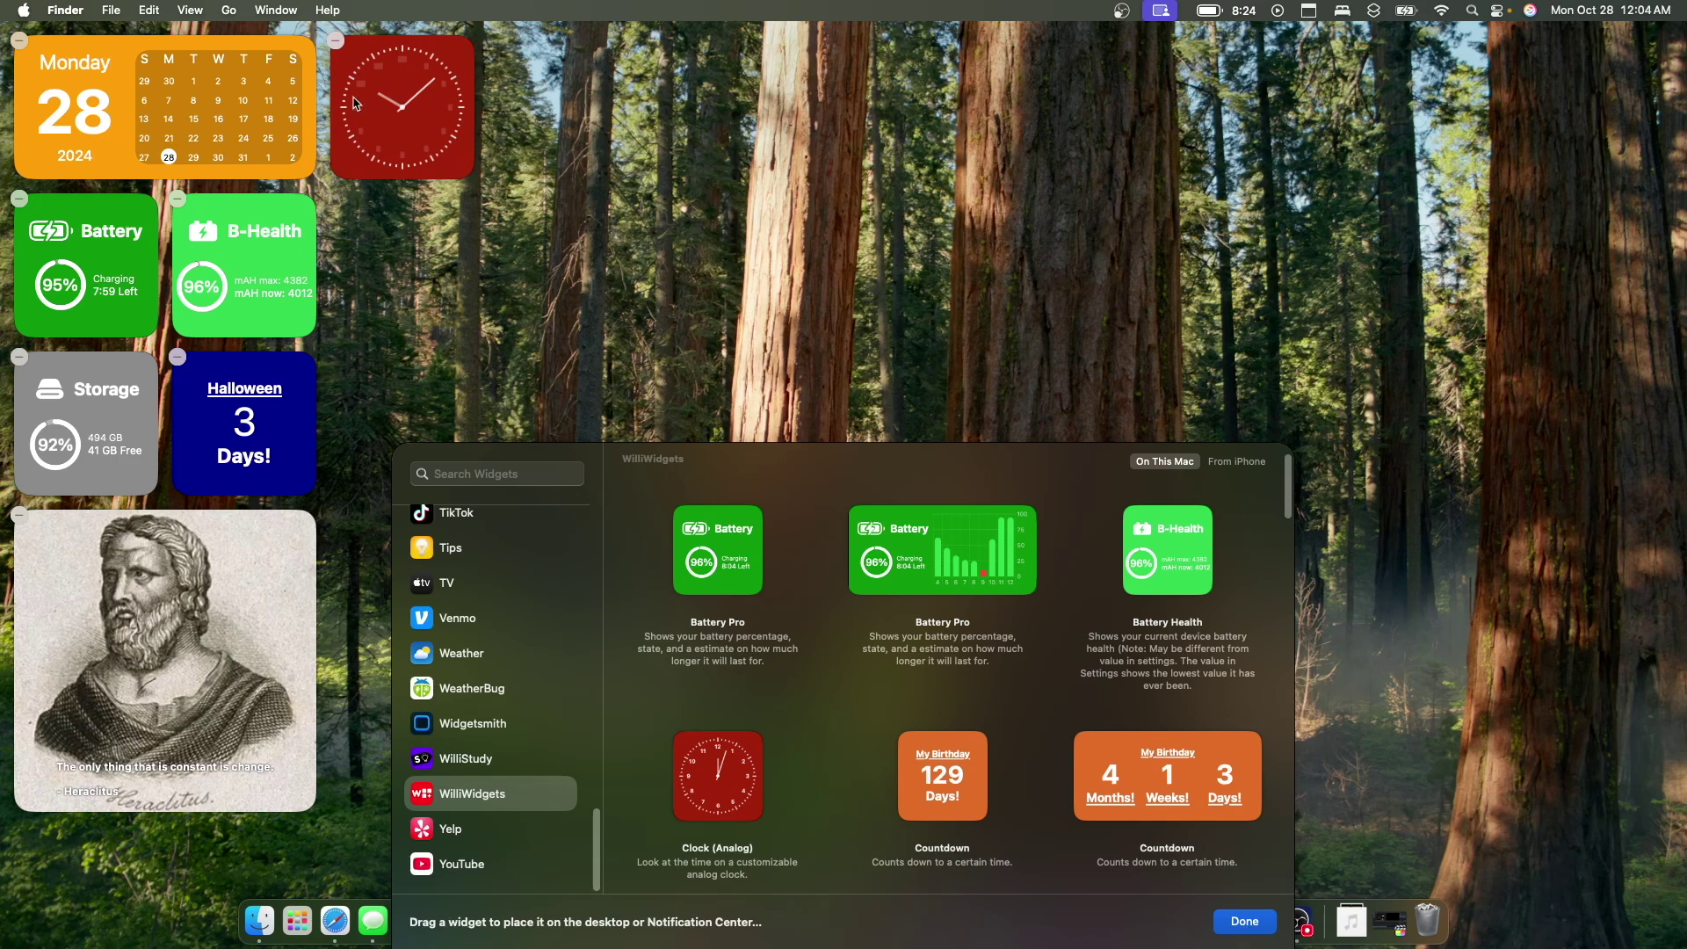
left_click(337, 41)
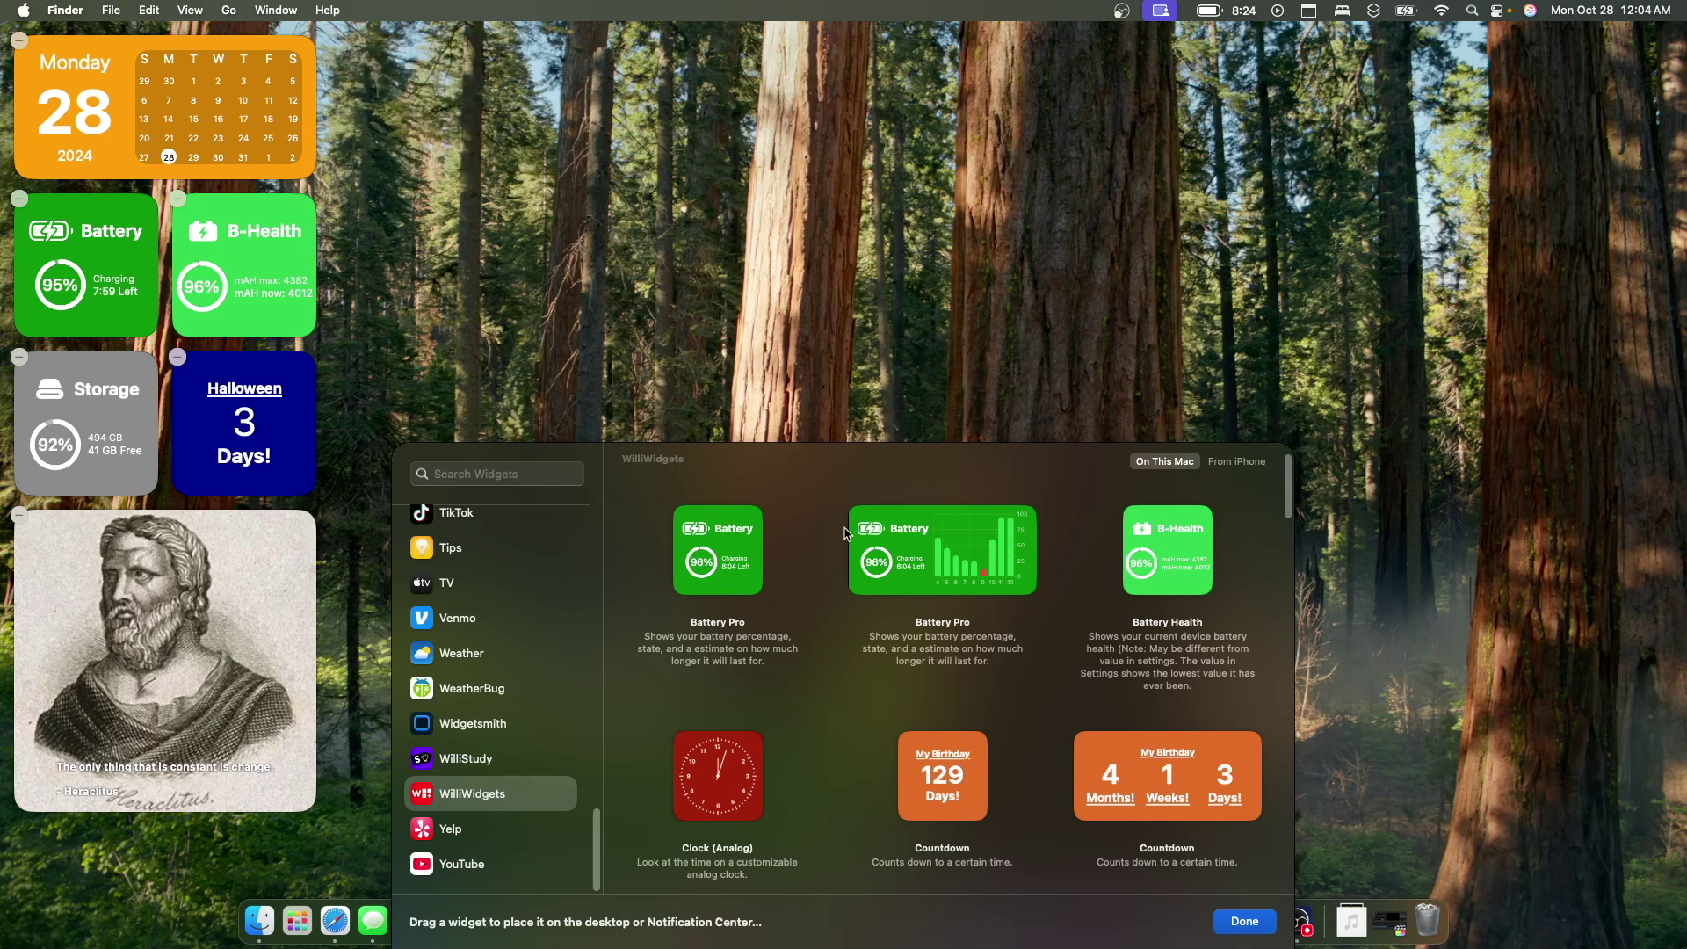
key("Escape")
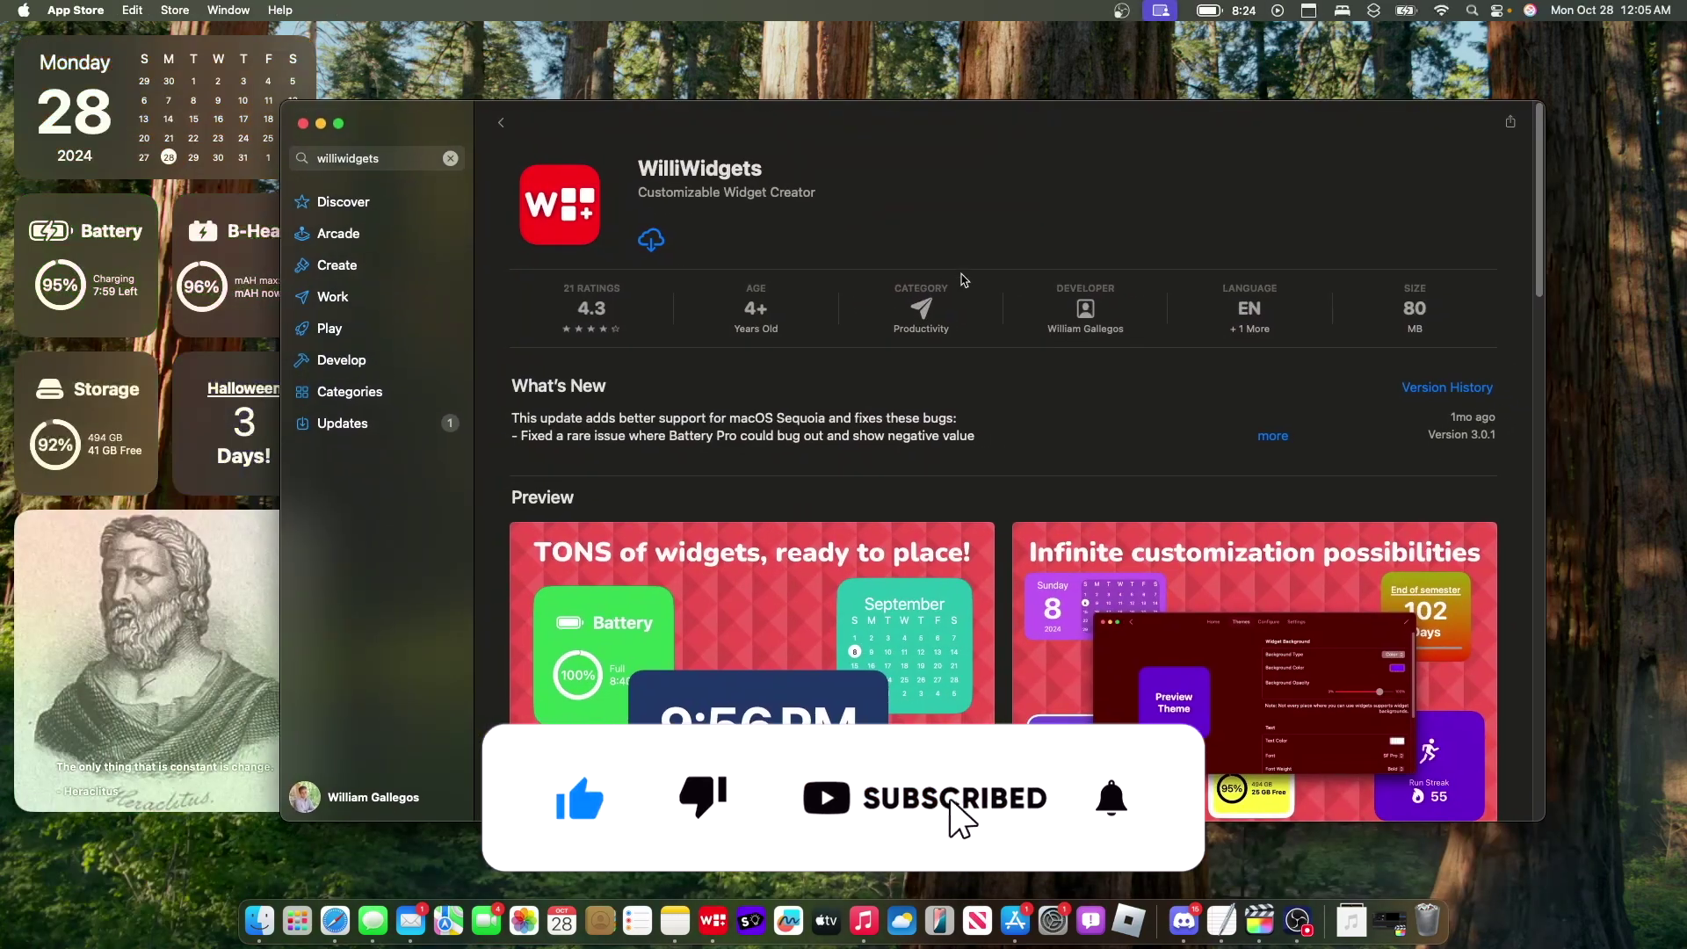
Step: View the developer's Mac apps, WilliStudy and WilliWidgets, then return to the WilliWidgets page
left_click(1074, 303)
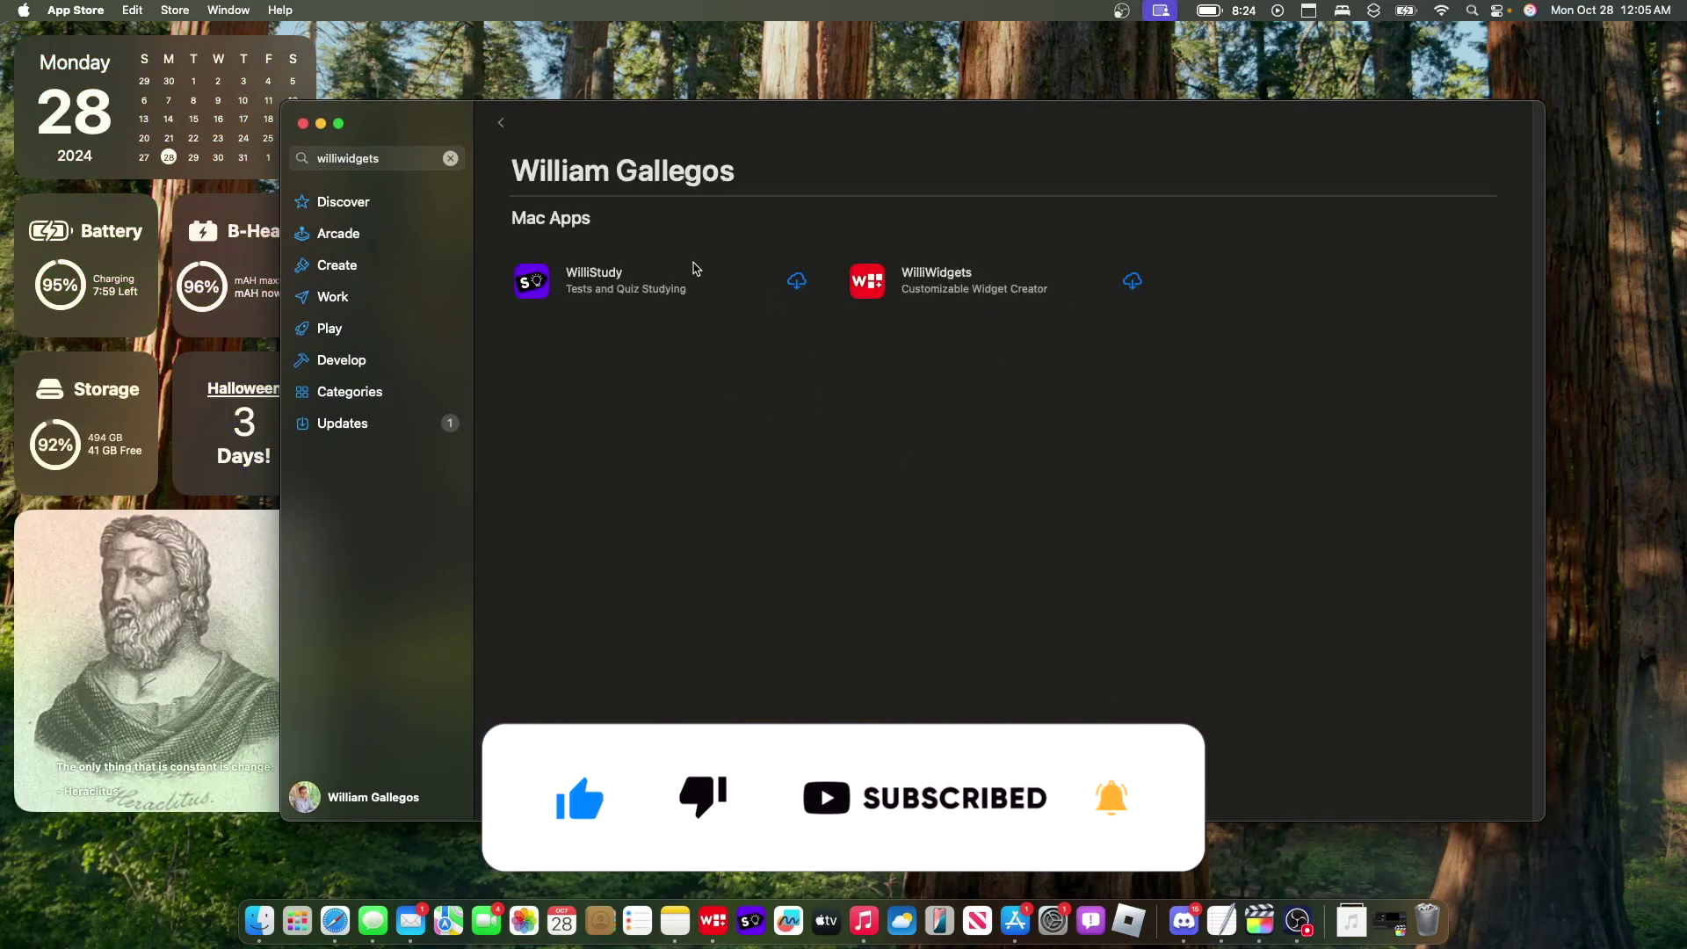
left_click(496, 125)
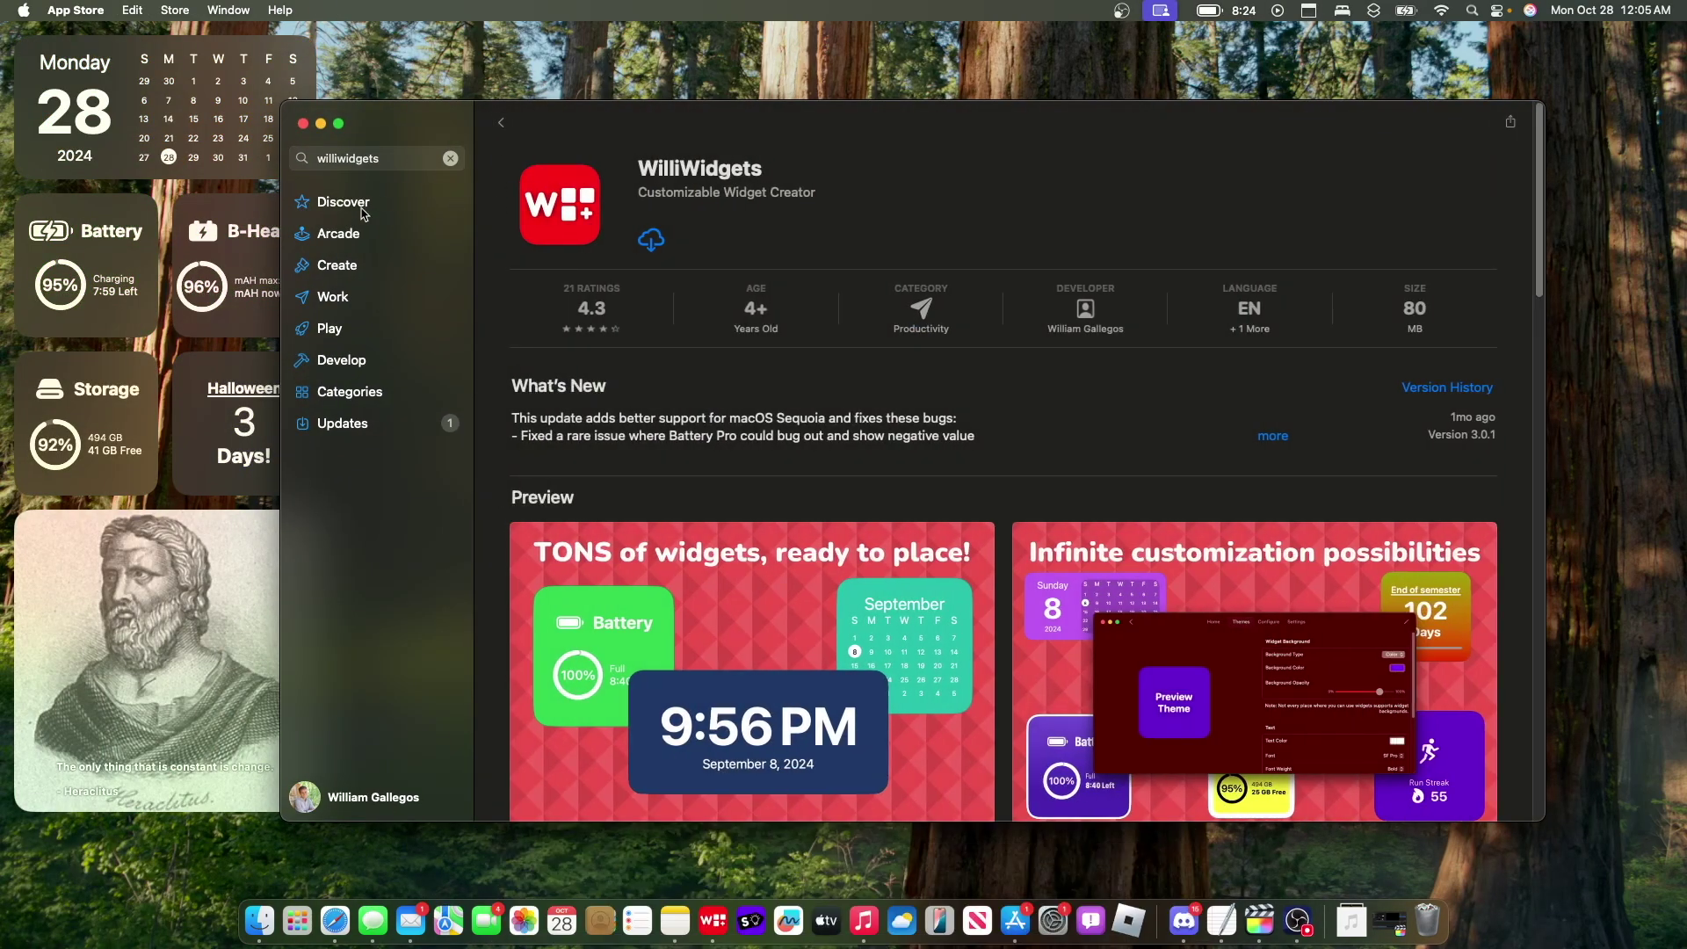